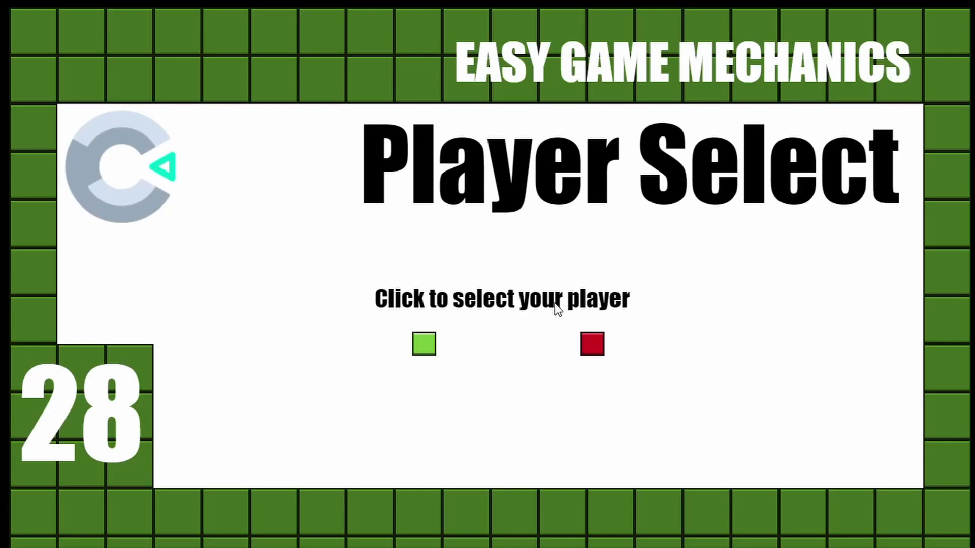
Choose a character in the running game preview to demonstrate the player-select screen
{"action": "left_click", "coordinate": [589, 343]}
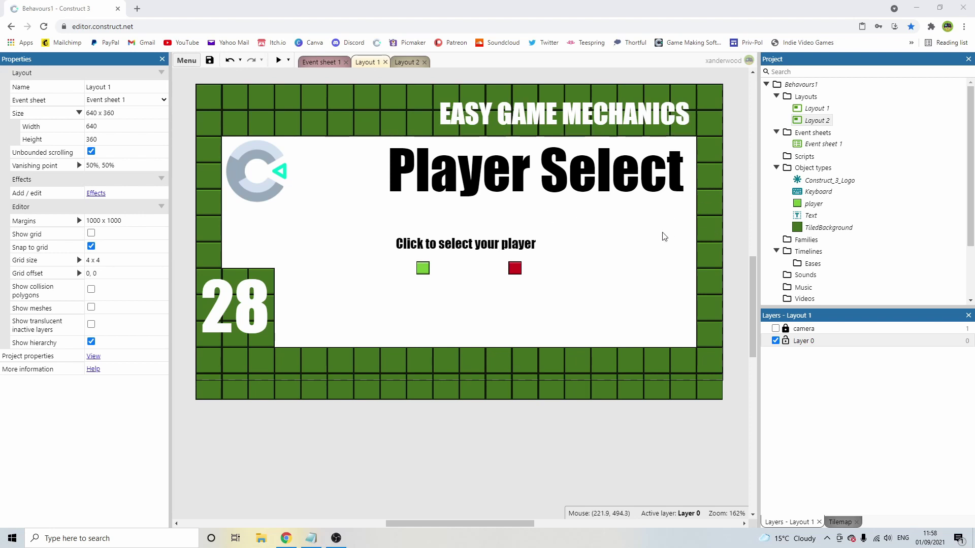
{"action": "left_click", "coordinate": [424, 269]}
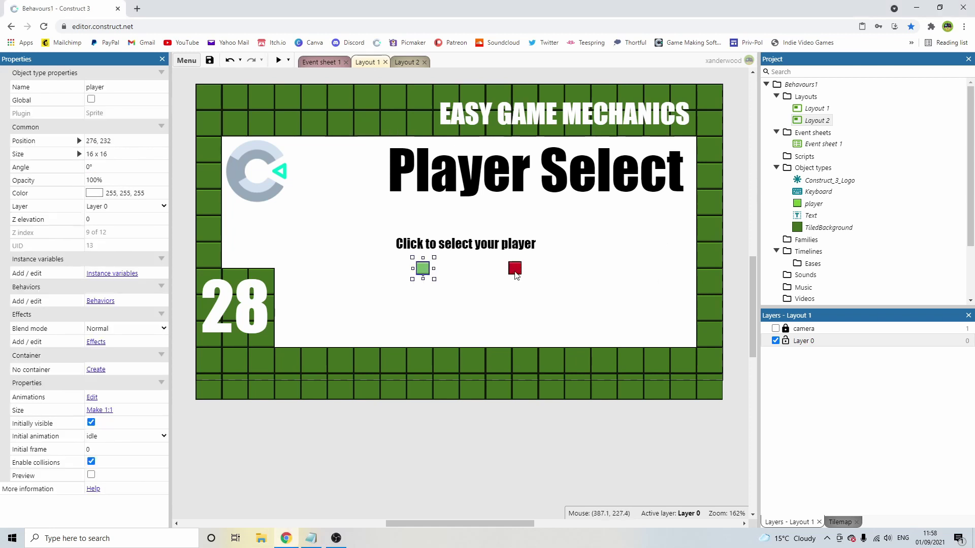
{"action": "left_click", "coordinate": [515, 268]}
{"action": "left_click", "coordinate": [424, 272]}
{"action": "left_click", "coordinate": [515, 269]}
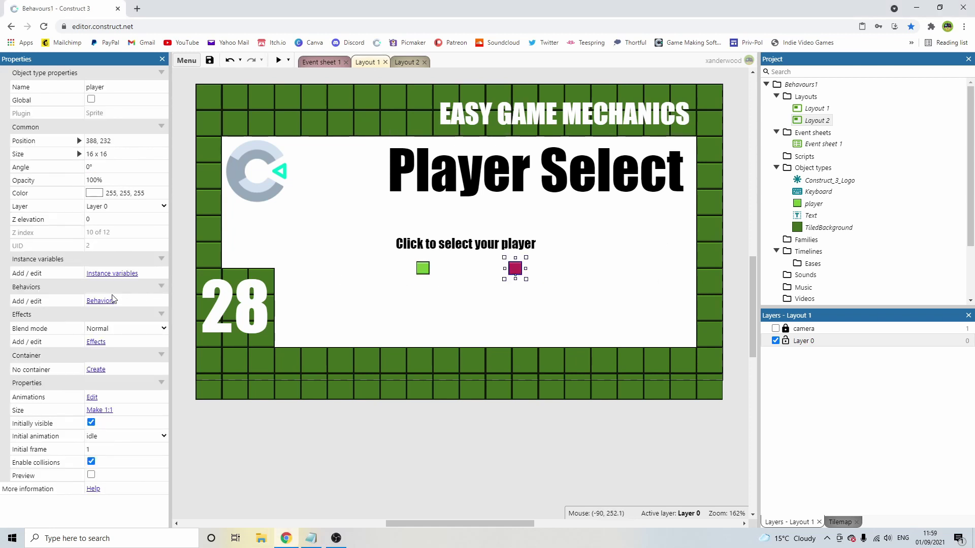
{"action": "left_click", "coordinate": [424, 269]}
{"action": "double_click", "coordinate": [423, 269]}
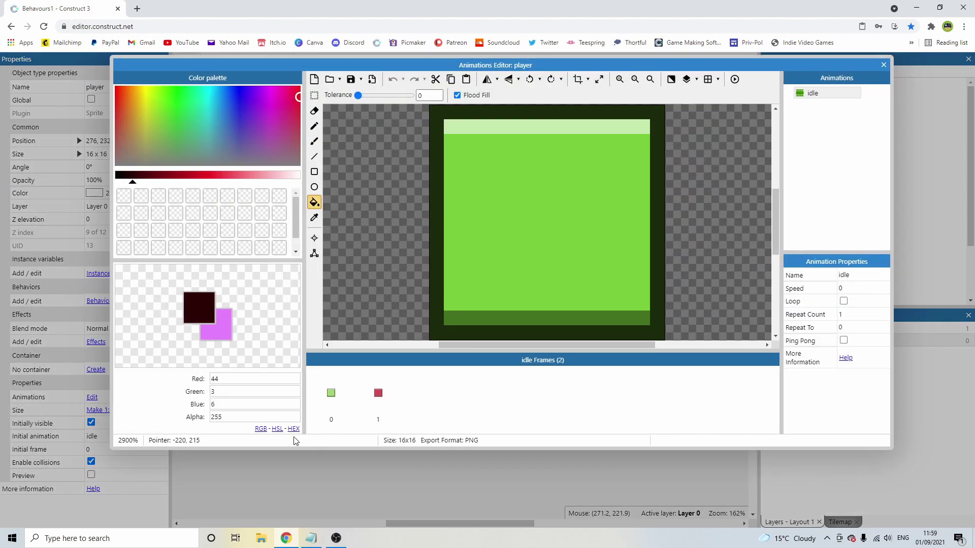
{"action": "left_click", "coordinate": [378, 399]}
{"action": "left_click", "coordinate": [331, 398]}
{"action": "left_click", "coordinate": [378, 398]}
{"action": "left_click", "coordinate": [331, 398]}
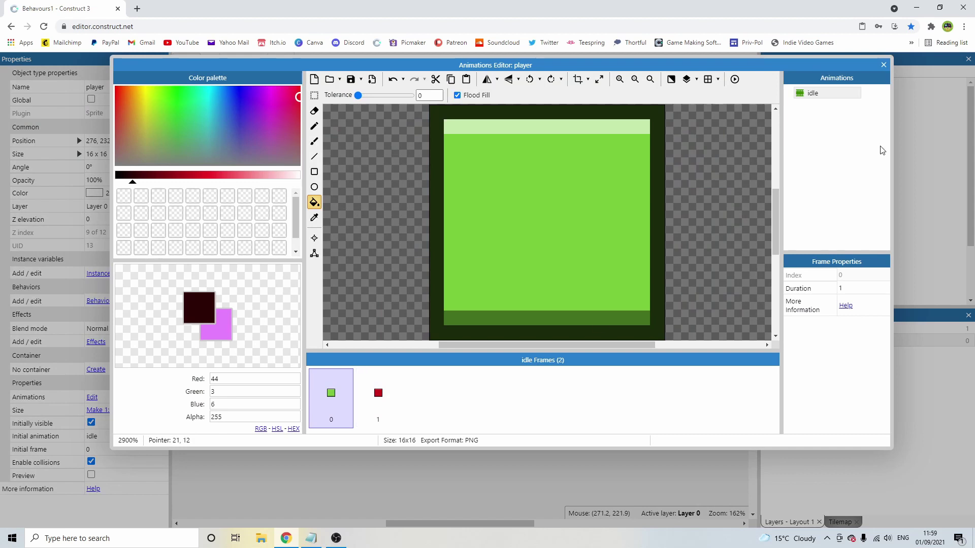
{"action": "left_click", "coordinate": [829, 93]}
{"action": "left_click", "coordinate": [848, 287]}
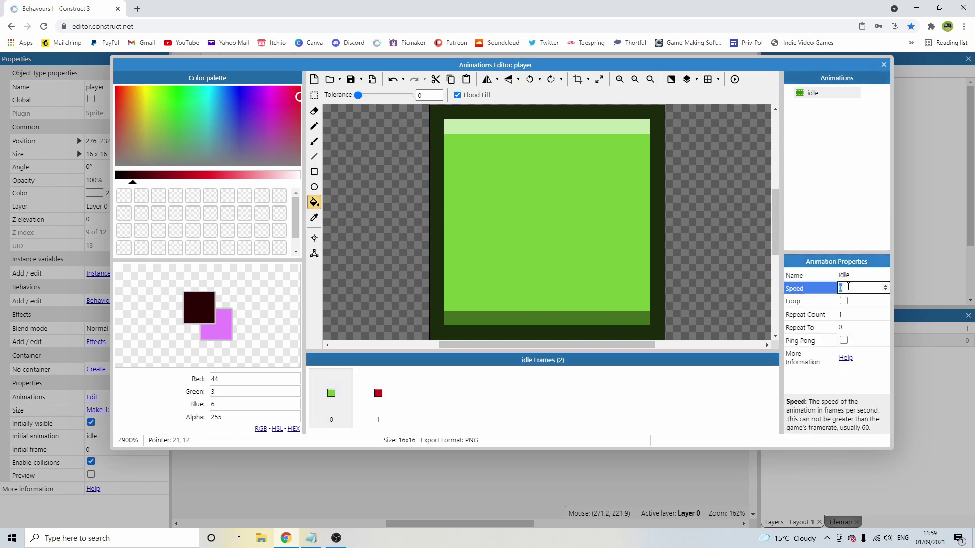
{"action": "left_click", "coordinate": [883, 65]}
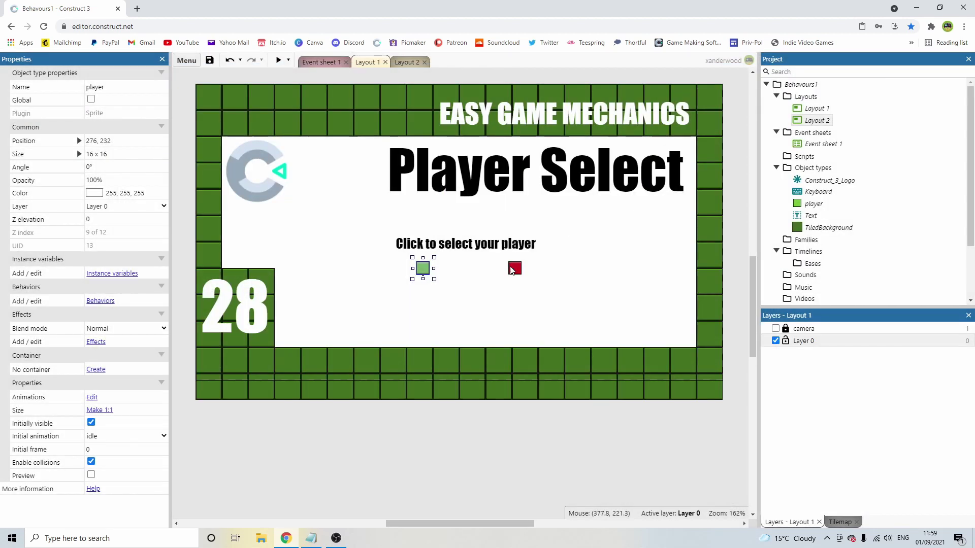
{"action": "left_click", "coordinate": [515, 269]}
{"action": "left_click", "coordinate": [35, 451]}
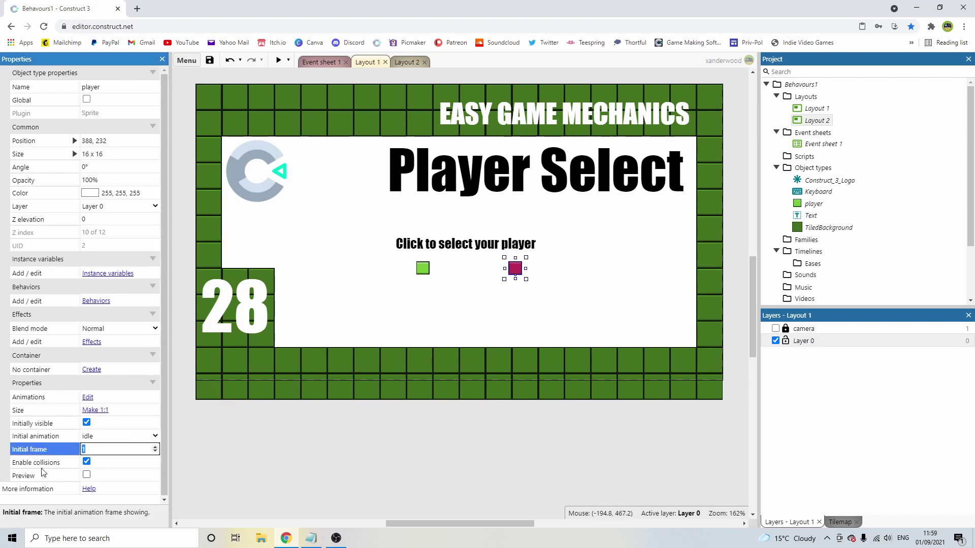
{"action": "left_click", "coordinate": [470, 289]}
{"action": "left_click", "coordinate": [407, 63]}
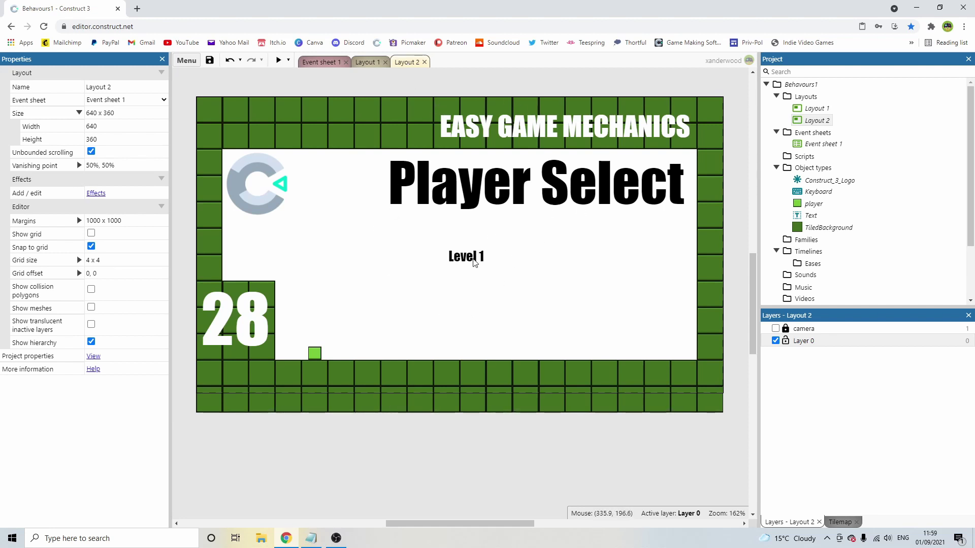
{"action": "left_click", "coordinate": [315, 354]}
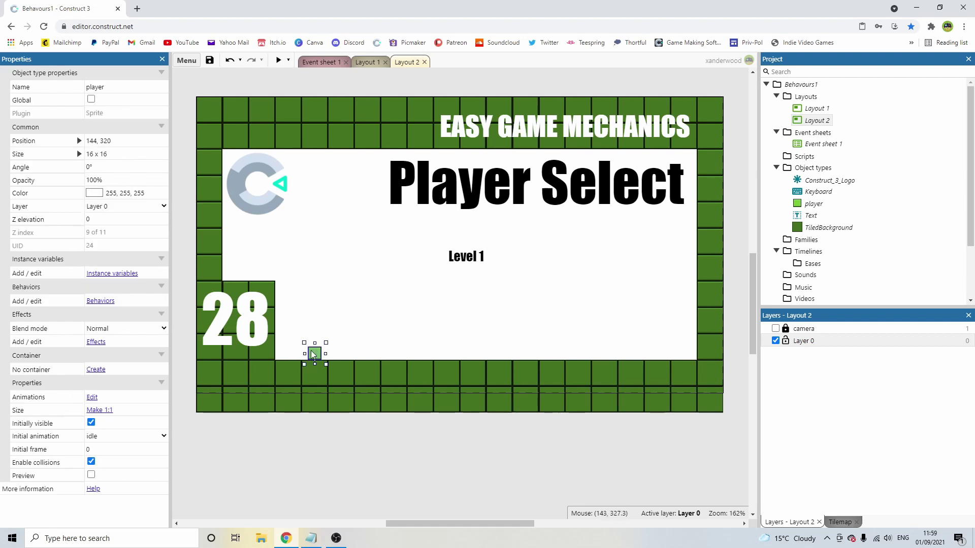
{"action": "left_click", "coordinate": [372, 62]}
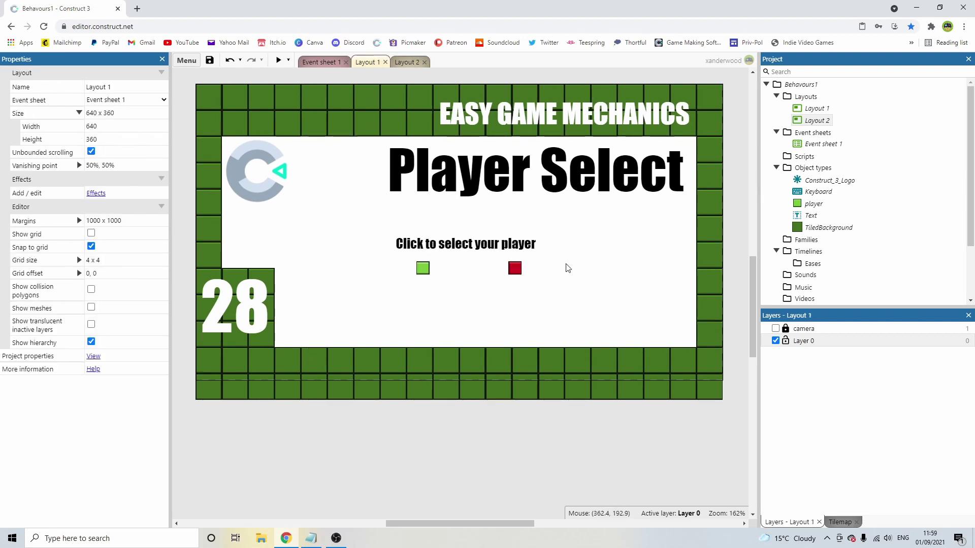
Insert the Mouse plugin into the project from the layout's new-object list
{"action": "double_click", "coordinate": [499, 440]}
{"action": "scroll", "coordinate": [462, 296], "scroll_direction": "down", "scroll_amount": 3}
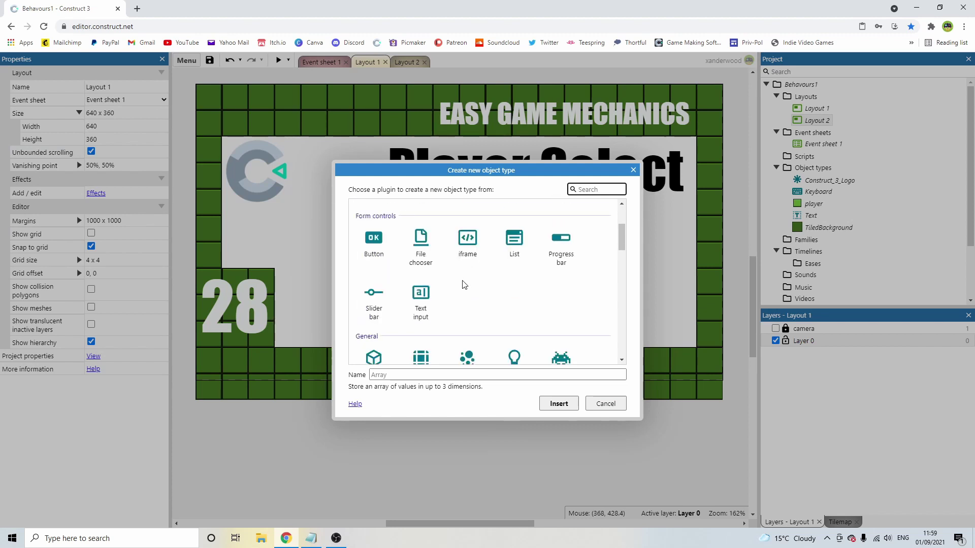
{"action": "scroll", "coordinate": [464, 292], "scroll_direction": "down", "scroll_amount": 2}
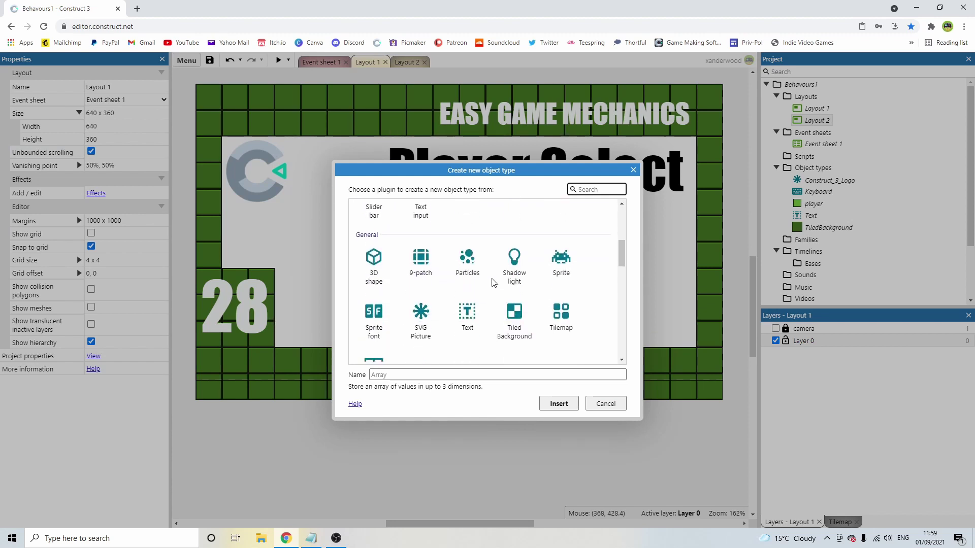
{"action": "scroll", "coordinate": [495, 286], "scroll_direction": "down", "scroll_amount": 2}
{"action": "double_click", "coordinate": [420, 325]}
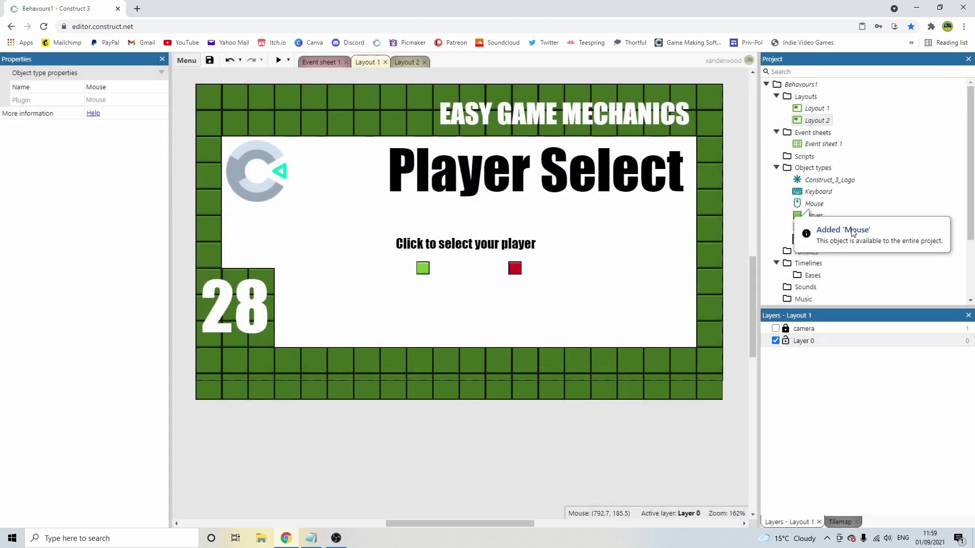
In Event sheet 1, add a Mouse 'On object clicked' (Left, Clicked) event on player
{"action": "left_click", "coordinate": [318, 62]}
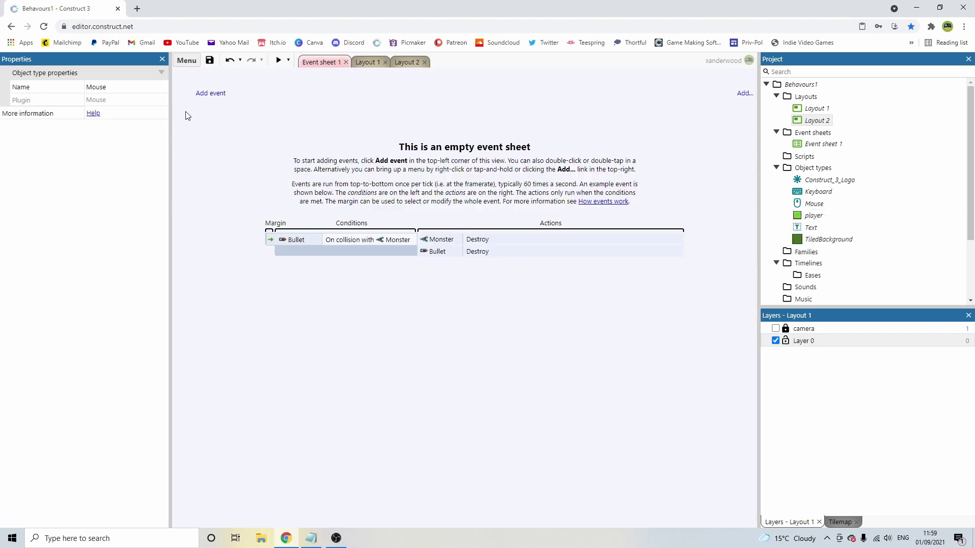
{"action": "left_click", "coordinate": [204, 94]}
{"action": "double_click", "coordinate": [514, 218]}
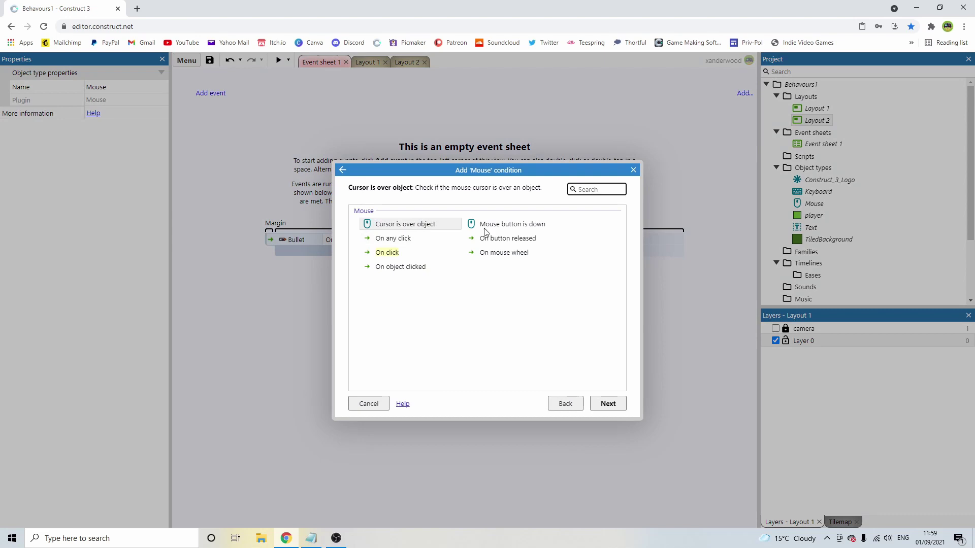
{"action": "double_click", "coordinate": [411, 267]}
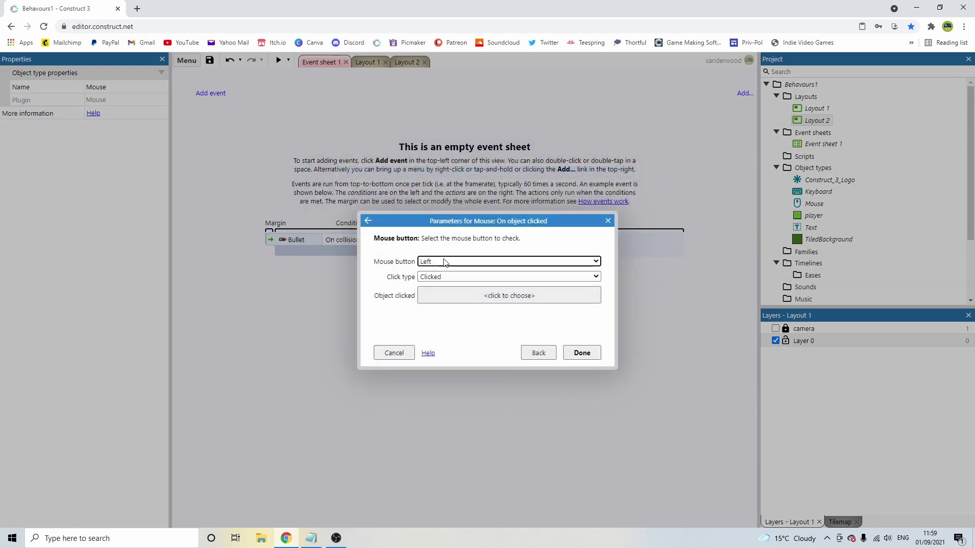
{"action": "left_click", "coordinate": [526, 295]}
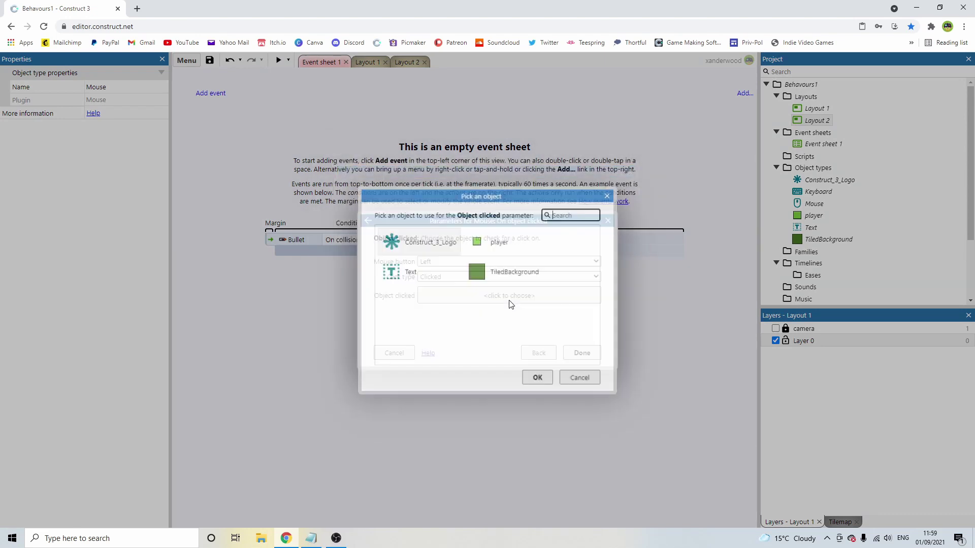
{"action": "double_click", "coordinate": [503, 243]}
{"action": "left_click", "coordinate": [581, 351]}
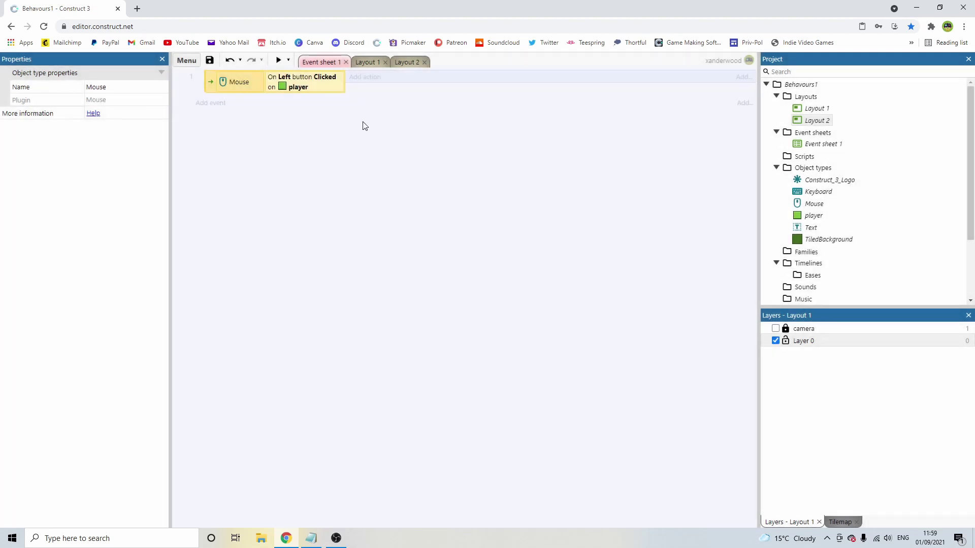
{"action": "left_click", "coordinate": [217, 83]}
Add a sub-event under the click event checking player animation frame = 0
{"action": "key", "text": "b"}
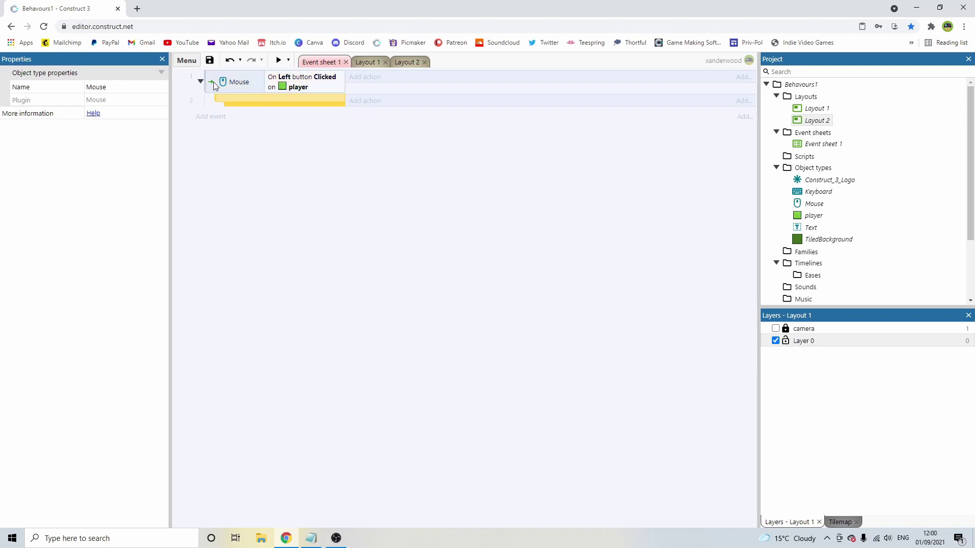
{"action": "double_click", "coordinate": [280, 102]}
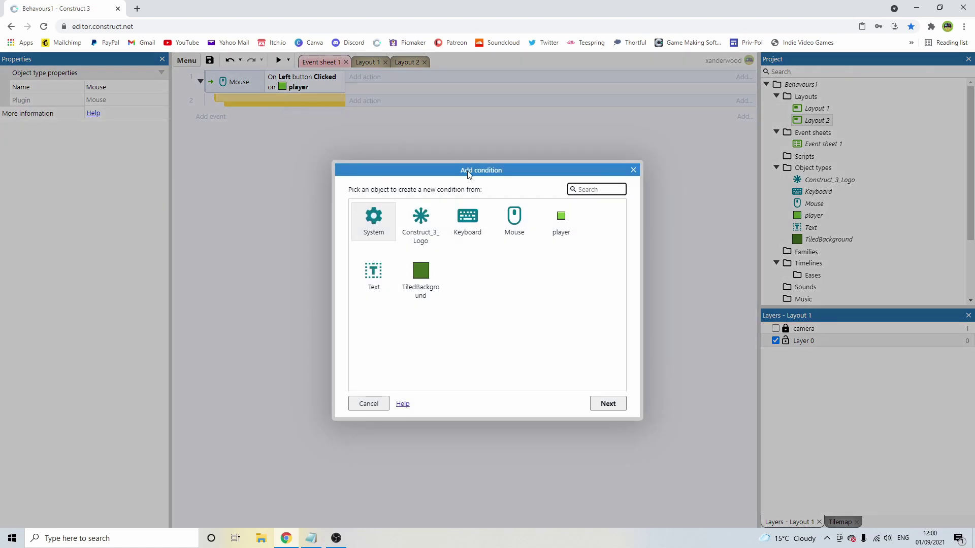
{"action": "double_click", "coordinate": [562, 220]}
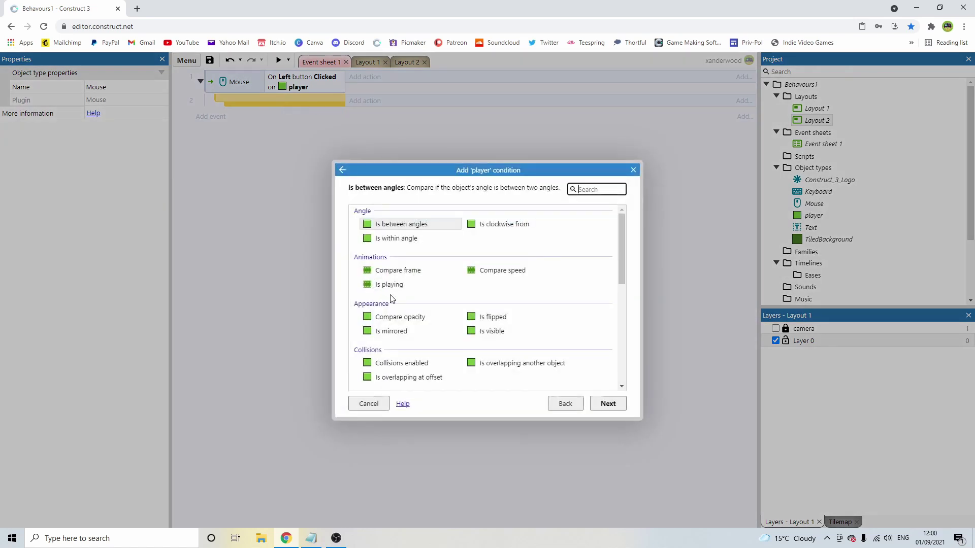
{"action": "double_click", "coordinate": [401, 271]}
{"action": "left_click", "coordinate": [584, 350]}
{"action": "left_click", "coordinate": [366, 62]}
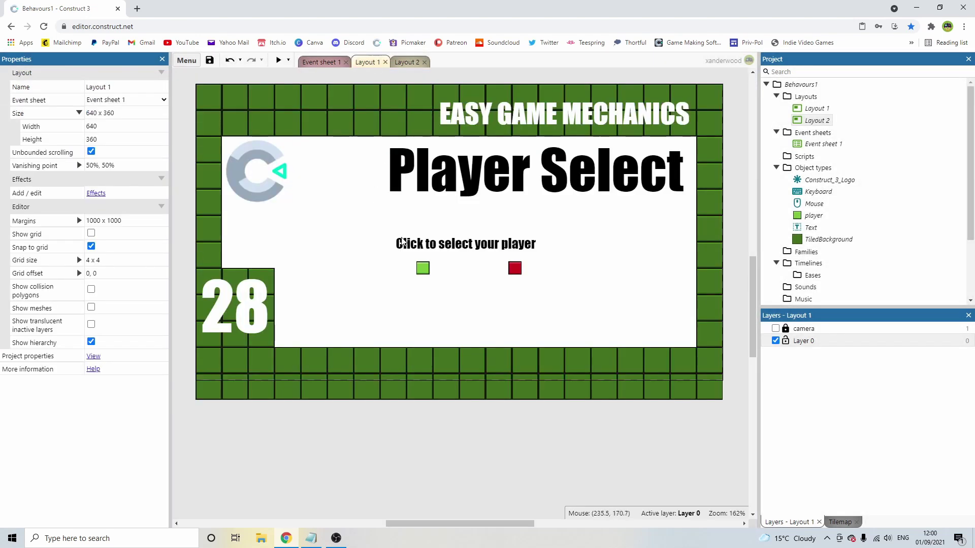
{"action": "left_click", "coordinate": [325, 61]}
Copy the frame condition into a second sub-event and change it to frame 1
{"action": "left_click", "coordinate": [211, 85]}
{"action": "key", "text": "b"}
{"action": "left_click", "coordinate": [264, 101]}
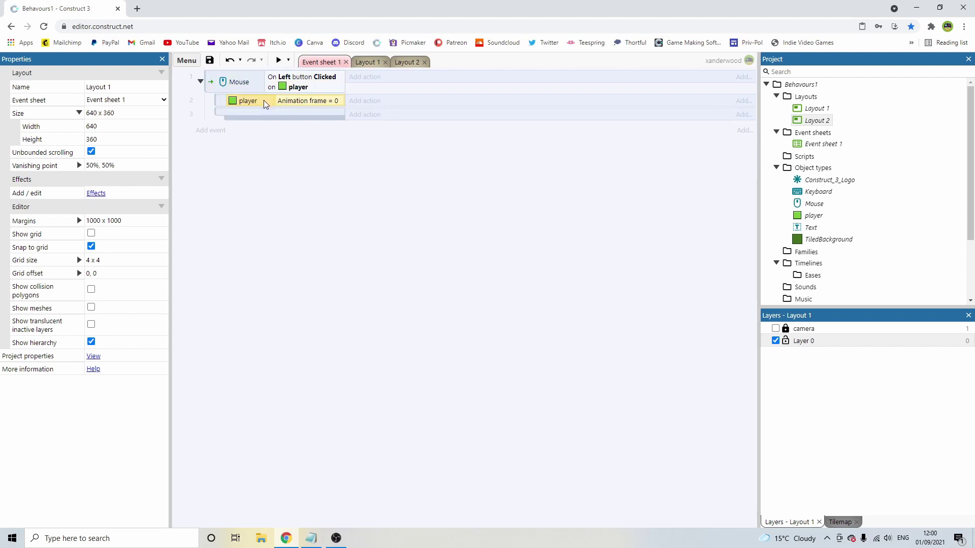
{"action": "left_click_drag", "start_coordinate": [263, 103], "coordinate": [269, 115], "text": "ctrl"}
{"action": "double_click", "coordinate": [311, 115]}
{"action": "left_click", "coordinate": [410, 278]}
{"action": "key", "text": "BackSpace"}
{"action": "type", "text": "1"}
{"action": "key", "text": "Return"}
{"action": "left_click", "coordinate": [413, 169]}
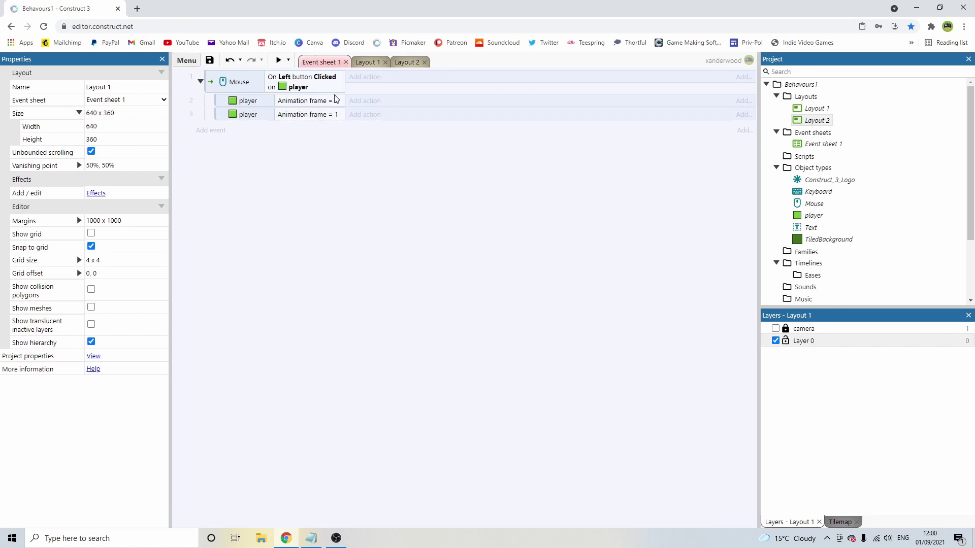
Review Layout 1, then check the frame 0 and frame 1 sub-events
{"action": "left_click", "coordinate": [366, 63]}
{"action": "left_click", "coordinate": [323, 62]}
{"action": "left_click", "coordinate": [315, 101]}
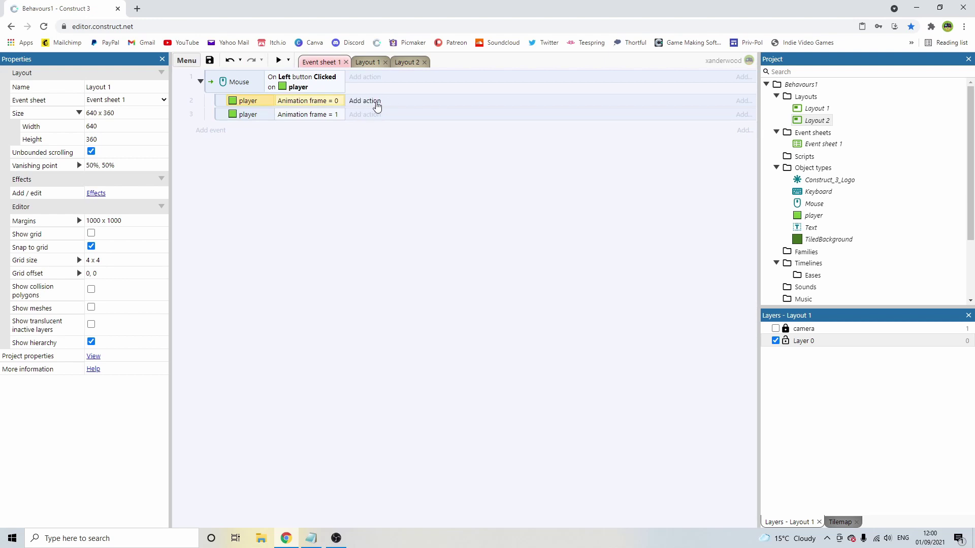
{"action": "left_click", "coordinate": [301, 116]}
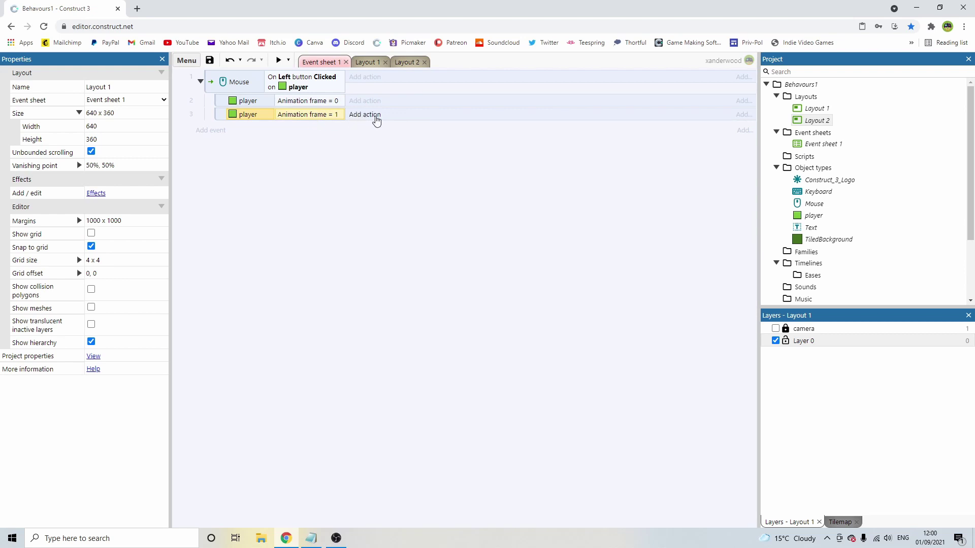
{"action": "left_click", "coordinate": [370, 95]}
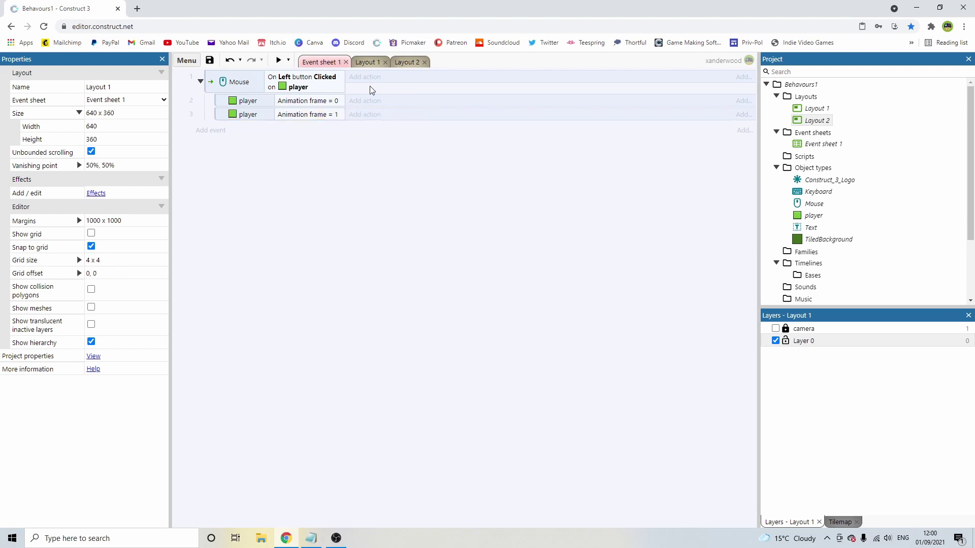
On Layout 2, clone the player object type into a new player2 type
{"action": "left_click", "coordinate": [406, 62]}
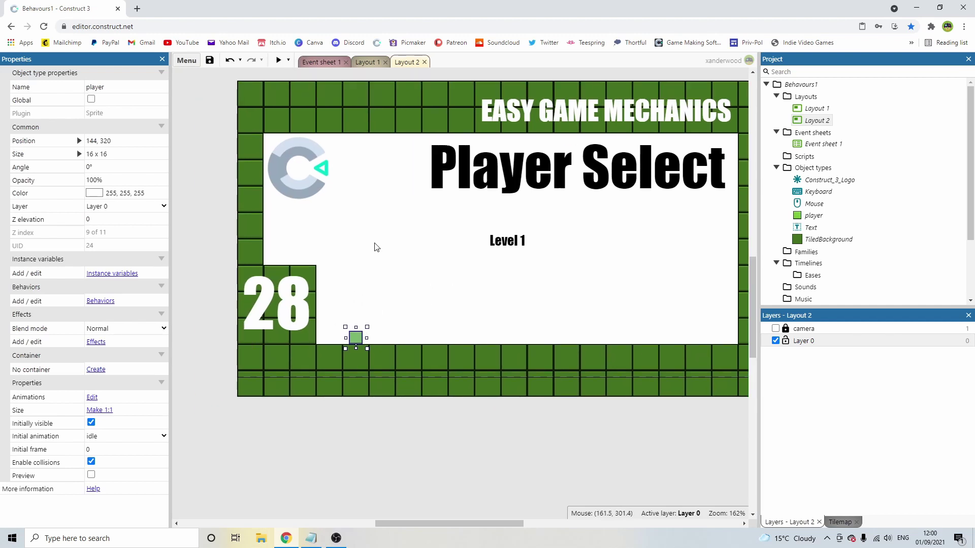
{"action": "right_click", "coordinate": [355, 344]}
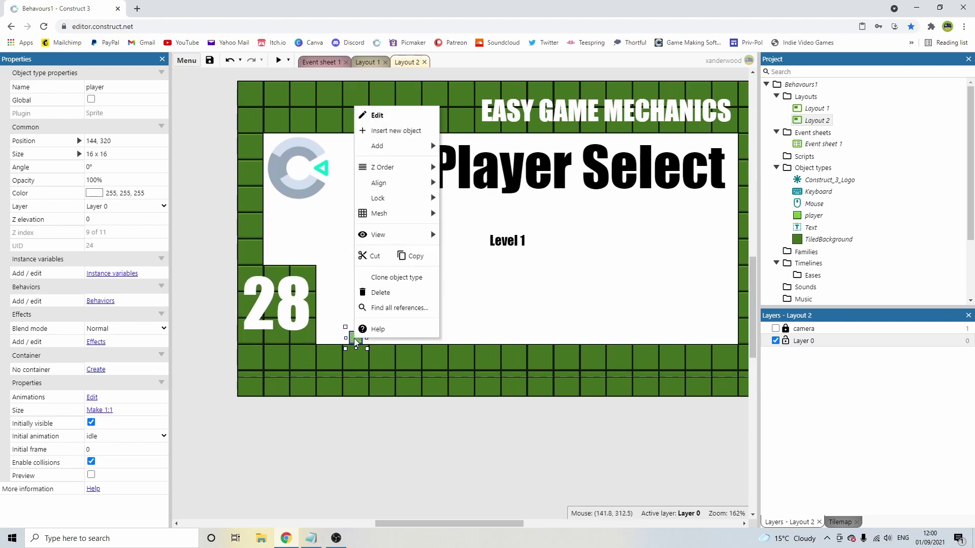
{"action": "left_click", "coordinate": [411, 277]}
{"action": "left_click", "coordinate": [359, 340]}
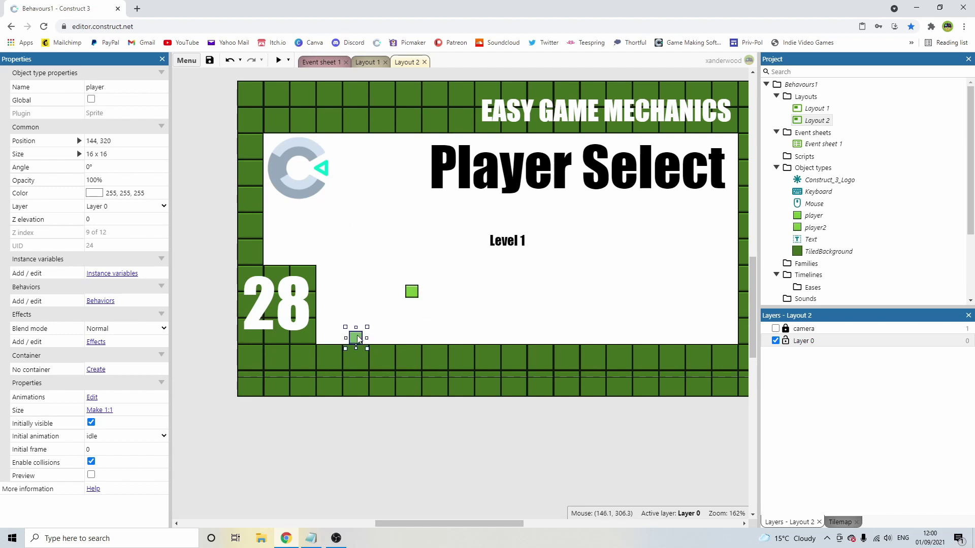
Rename the original player object type to playerIcon
{"action": "left_click", "coordinate": [367, 62]}
{"action": "left_click", "coordinate": [423, 268]}
{"action": "left_click", "coordinate": [515, 268]}
{"action": "left_click", "coordinate": [422, 268]}
{"action": "left_click", "coordinate": [113, 86]}
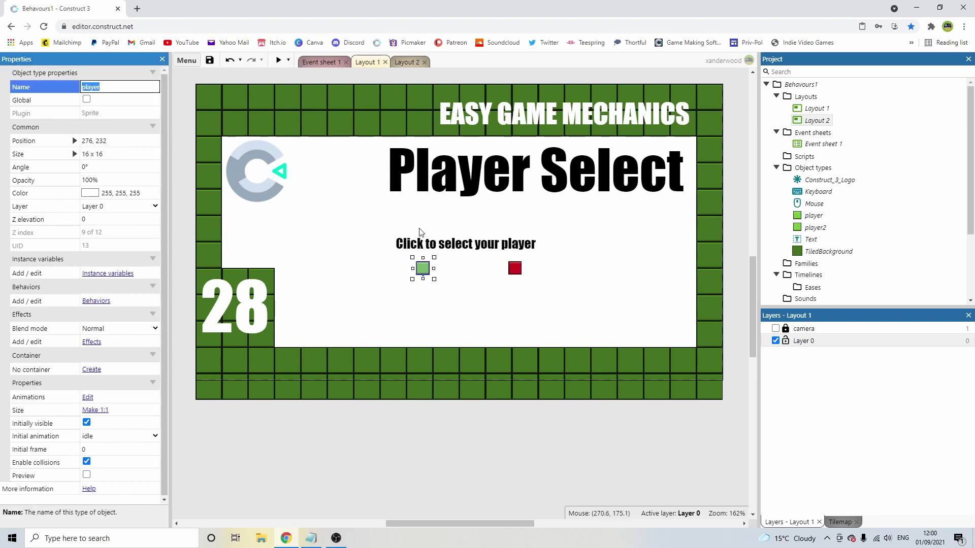
{"action": "left_click", "coordinate": [123, 88]}
{"action": "type", "text": "Icon"}
{"action": "key", "text": "Return"}
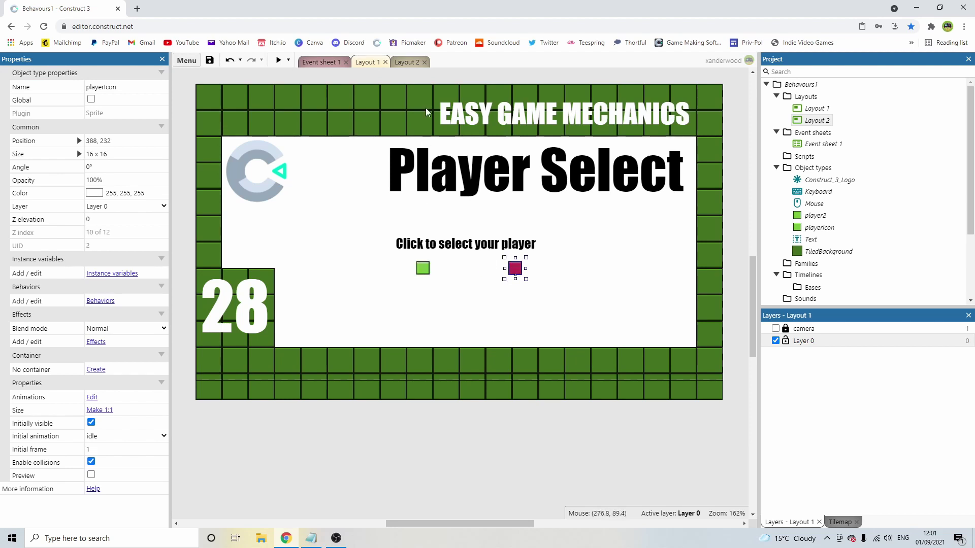
On Layout 2, delete the playerIcon instance and move player2 into its place
{"action": "left_click", "coordinate": [409, 63]}
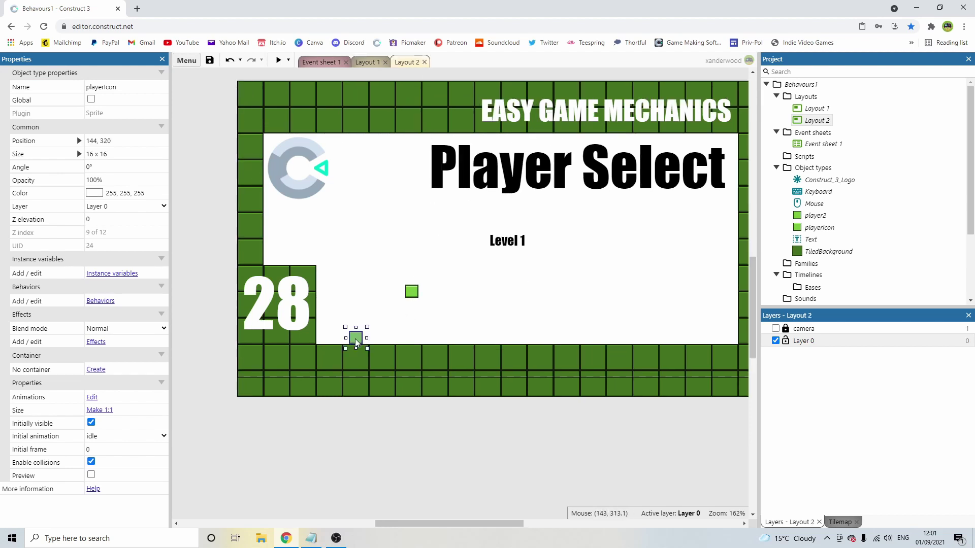
{"action": "key", "text": "Delete"}
{"action": "left_click", "coordinate": [412, 293]}
{"action": "left_click_drag", "start_coordinate": [413, 293], "coordinate": [364, 341]}
Rename player2 to playerCharacter and check its green and red animation frames
{"action": "left_click", "coordinate": [129, 88]}
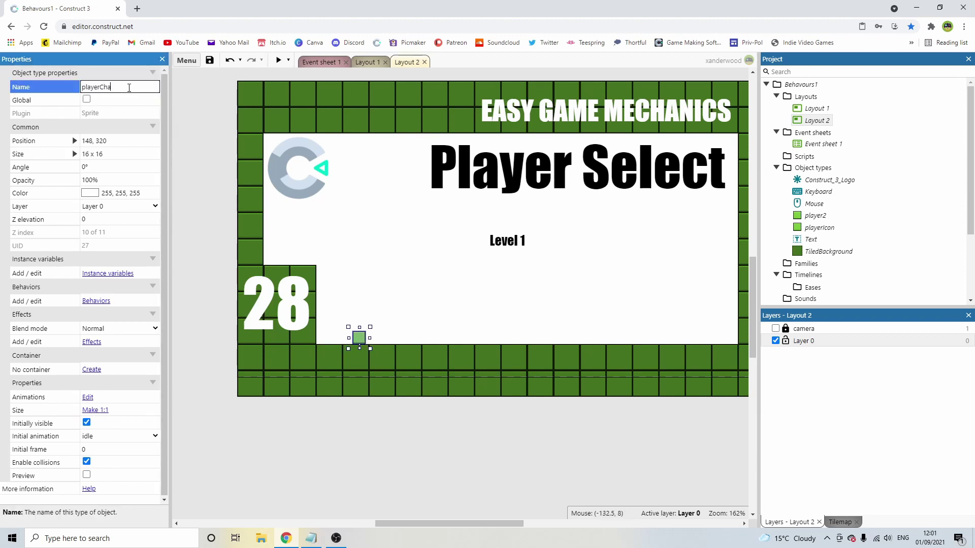
{"action": "type", "text": "Character"}
{"action": "left_click", "coordinate": [376, 328]}
{"action": "double_click", "coordinate": [364, 338]}
{"action": "left_click", "coordinate": [377, 393]}
{"action": "key", "text": "Left"}
{"action": "left_click", "coordinate": [373, 401]}
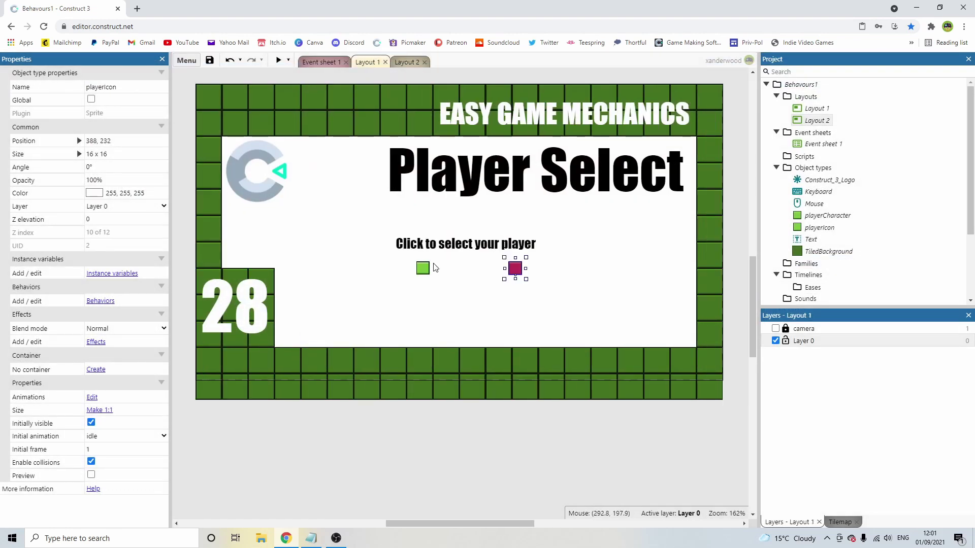
Add a playerCharacter Set frame 1 action to the frame 1 sub-event
{"action": "left_click", "coordinate": [331, 63]}
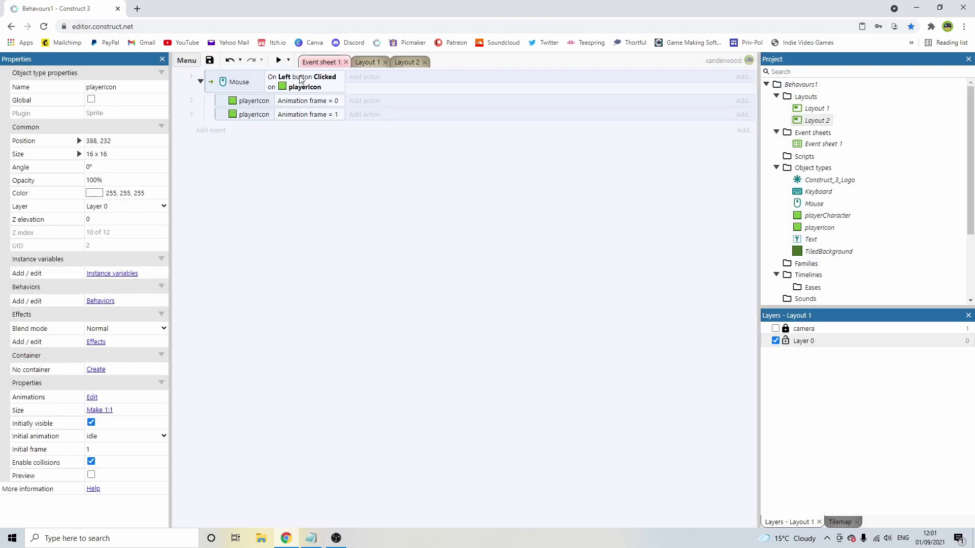
{"action": "left_click", "coordinate": [313, 90]}
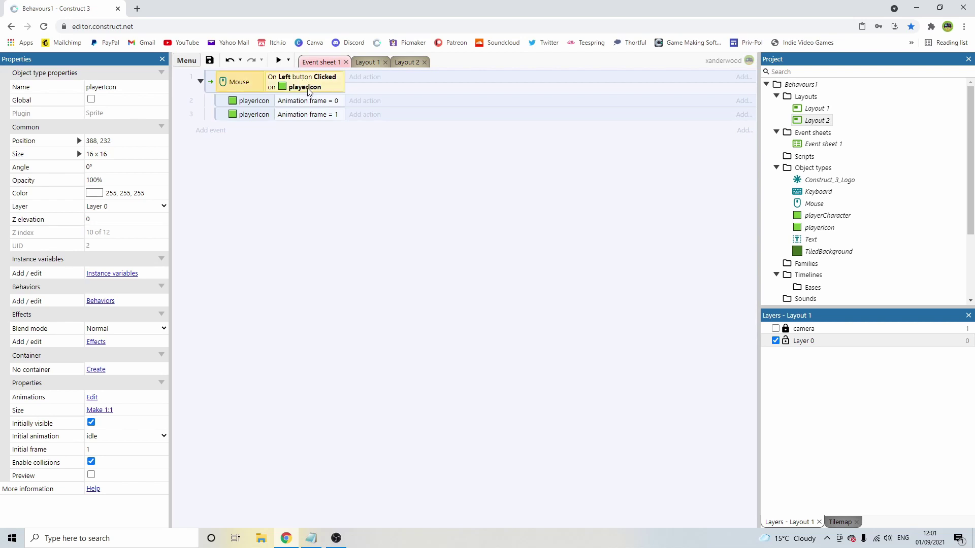
{"action": "left_click", "coordinate": [333, 108]}
{"action": "left_click", "coordinate": [360, 101]}
{"action": "double_click", "coordinate": [514, 223]}
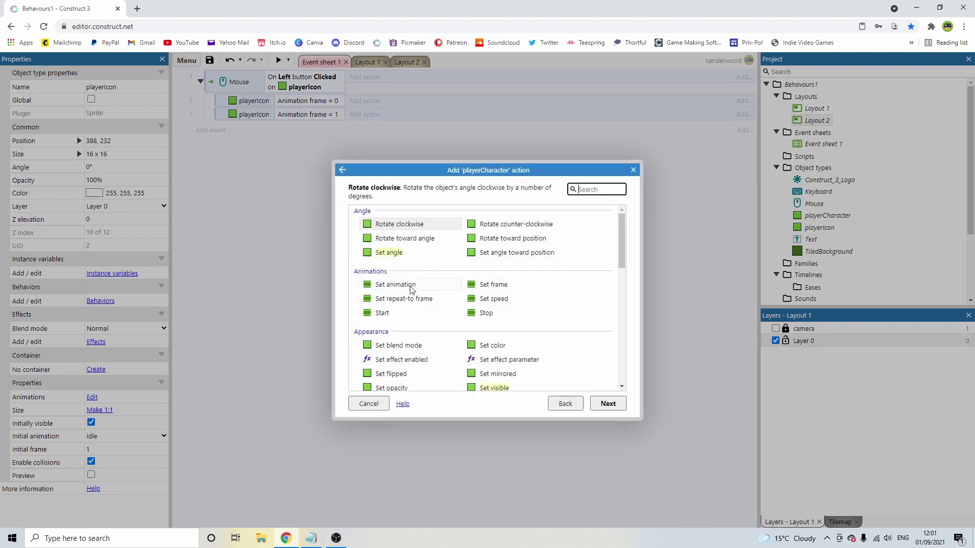
{"action": "double_click", "coordinate": [492, 285]}
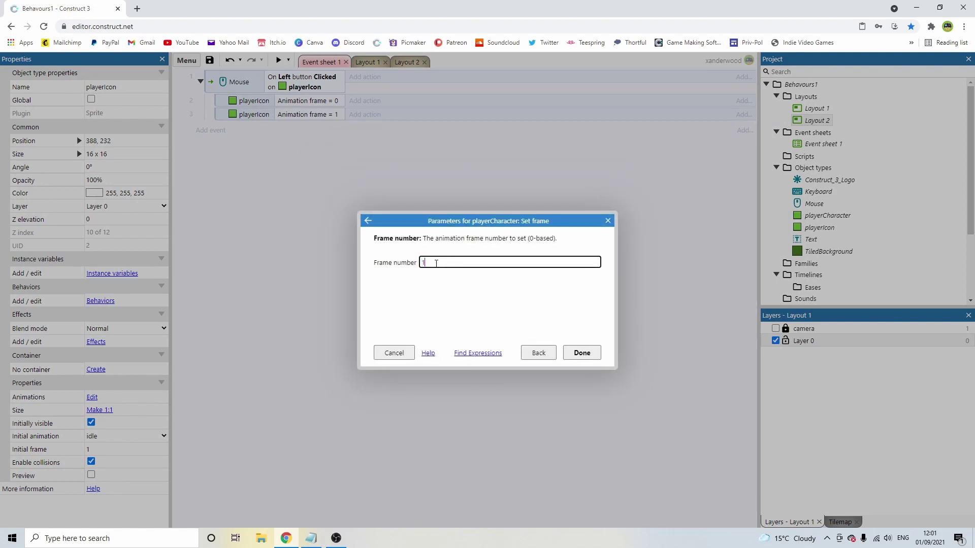
{"action": "key", "text": "Return"}
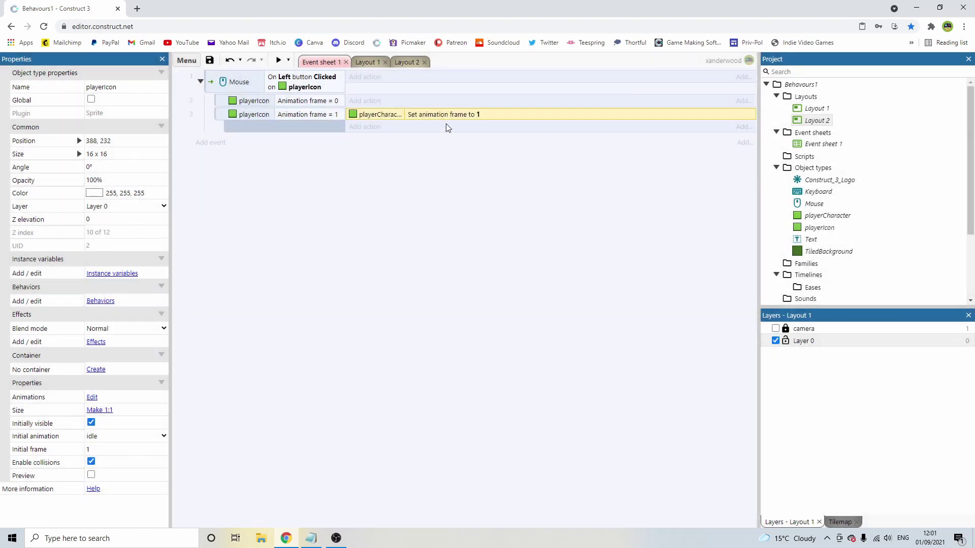
Copy that action to the frame 0 sub-event and change it to frame 0
{"action": "left_click_drag", "start_coordinate": [435, 115], "coordinate": [430, 103], "text": "ctrl"}
{"action": "double_click", "coordinate": [431, 101]}
{"action": "type", "text": "0"}
{"action": "key", "text": "Return"}
{"action": "left_click", "coordinate": [422, 184]}
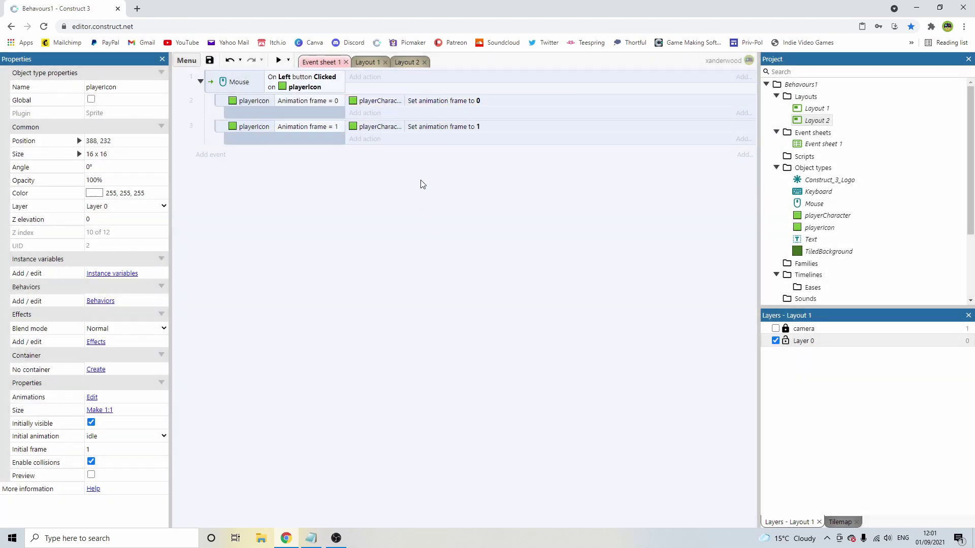
Add a global variable named playerSelected to the event sheet
{"action": "right_click", "coordinate": [334, 181]}
{"action": "left_click", "coordinate": [375, 249]}
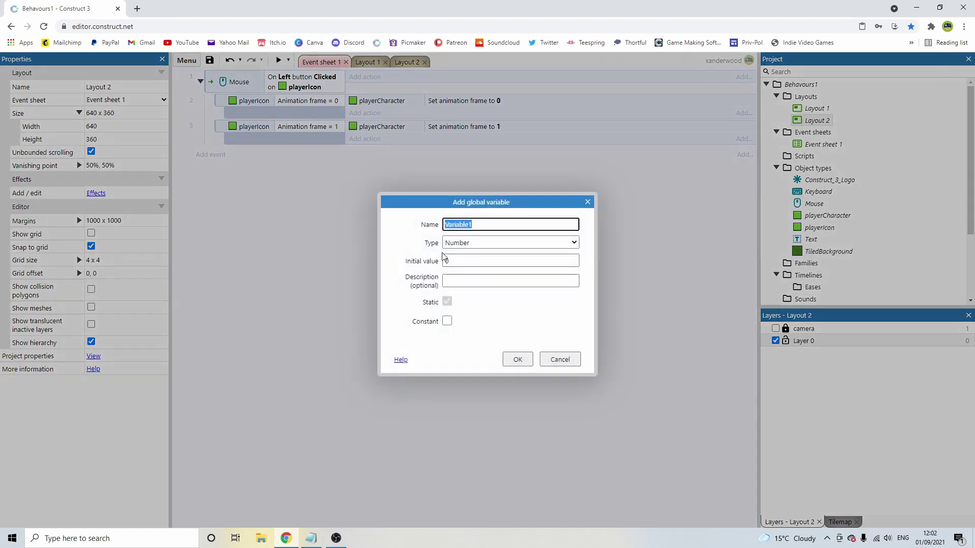
{"action": "type", "text": "p"}
{"action": "key", "text": "Tab"}
{"action": "key", "text": "Tab"}
{"action": "key", "text": "Tab"}
{"action": "key", "text": "Return"}
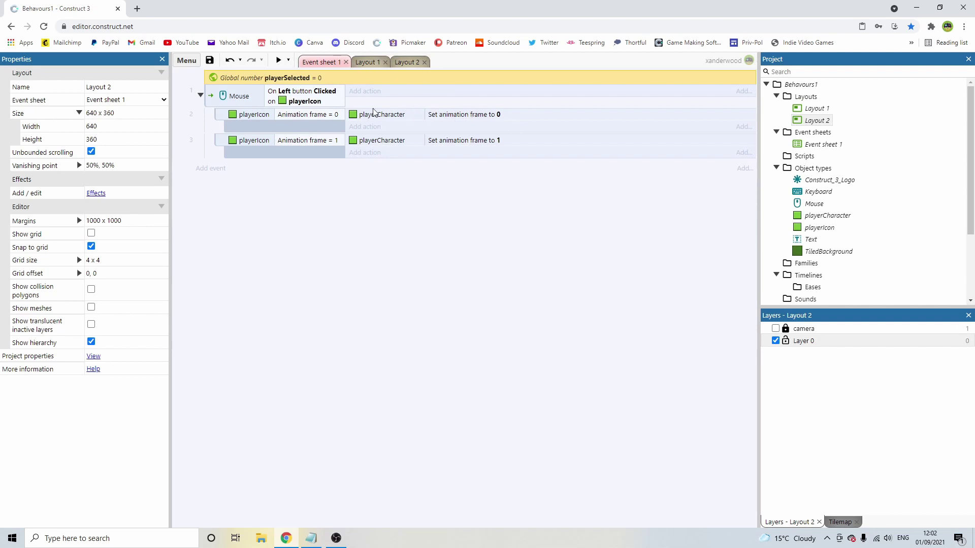
Make playerSelected a String with initial value player1
{"action": "double_click", "coordinate": [326, 76]}
{"action": "left_click", "coordinate": [470, 244]}
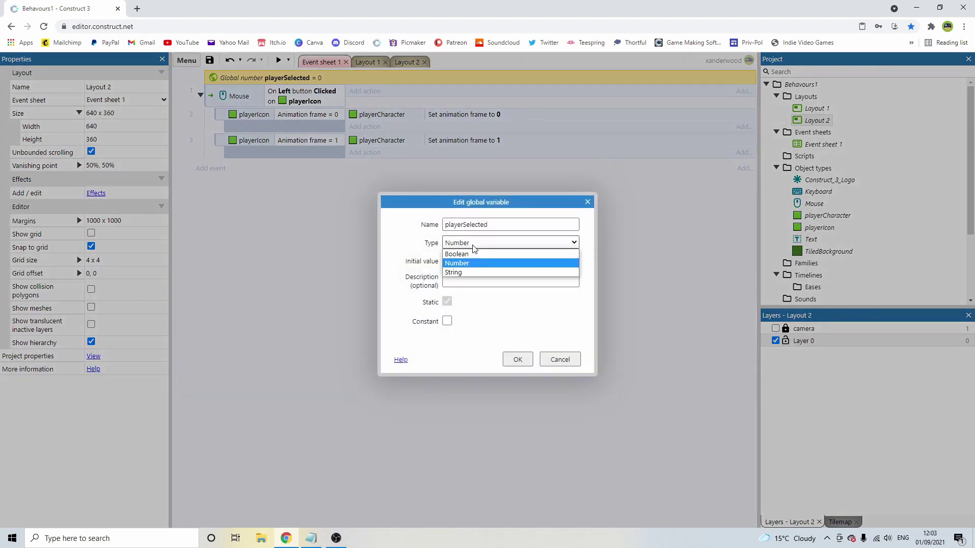
{"action": "left_click", "coordinate": [478, 272]}
{"action": "key", "text": "Tab"}
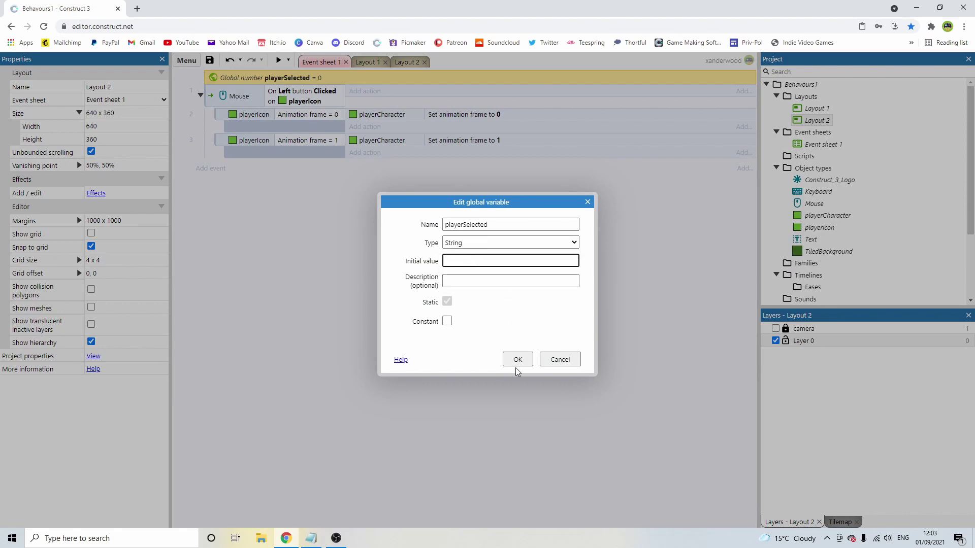
{"action": "type", "text": "player1"}
{"action": "left_click", "coordinate": [516, 366]}
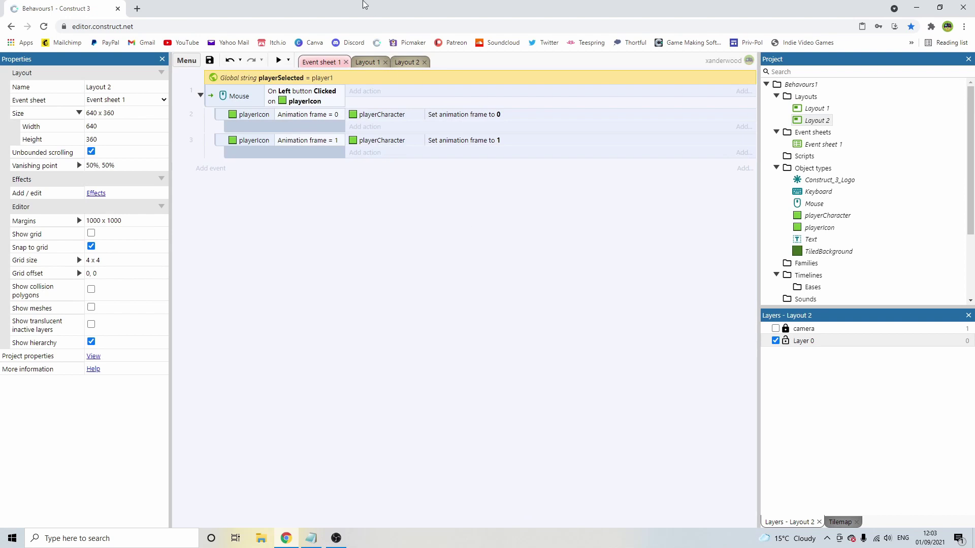
Add a System Set value action setting playerSelected to "player1" in event 2
{"action": "left_click", "coordinate": [312, 116]}
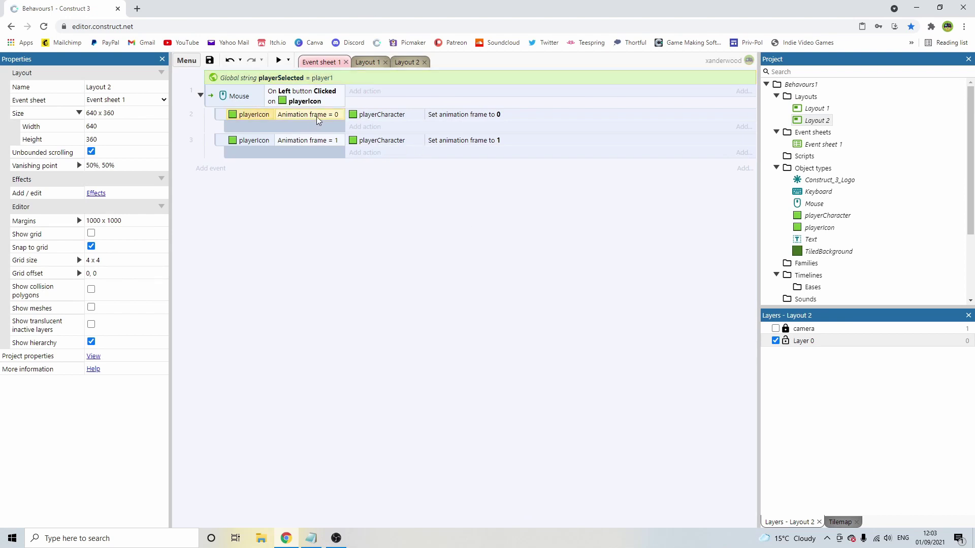
{"action": "left_click", "coordinate": [366, 127]}
{"action": "double_click", "coordinate": [387, 229]}
{"action": "double_click", "coordinate": [472, 347]}
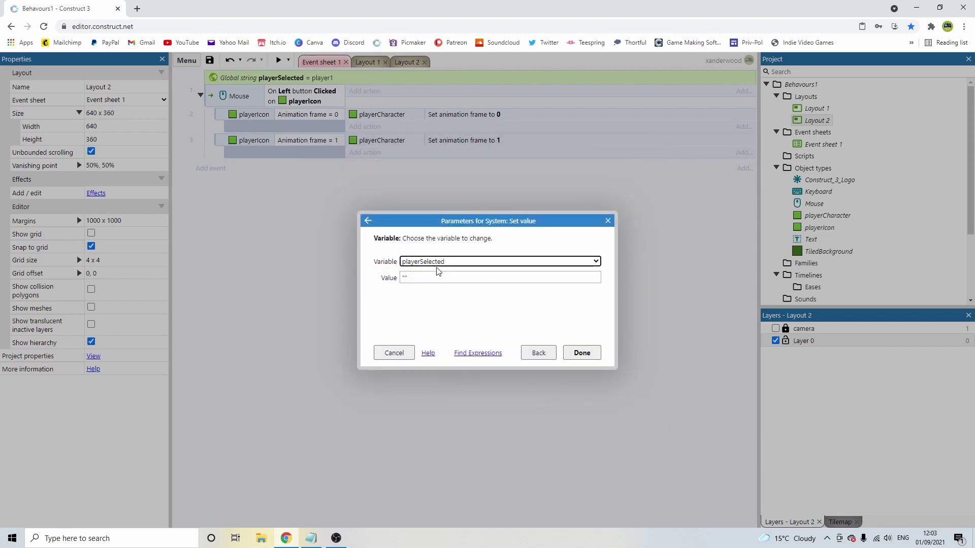
{"action": "left_click", "coordinate": [428, 263]}
{"action": "left_click", "coordinate": [429, 272]}
{"action": "left_click", "coordinate": [434, 277]}
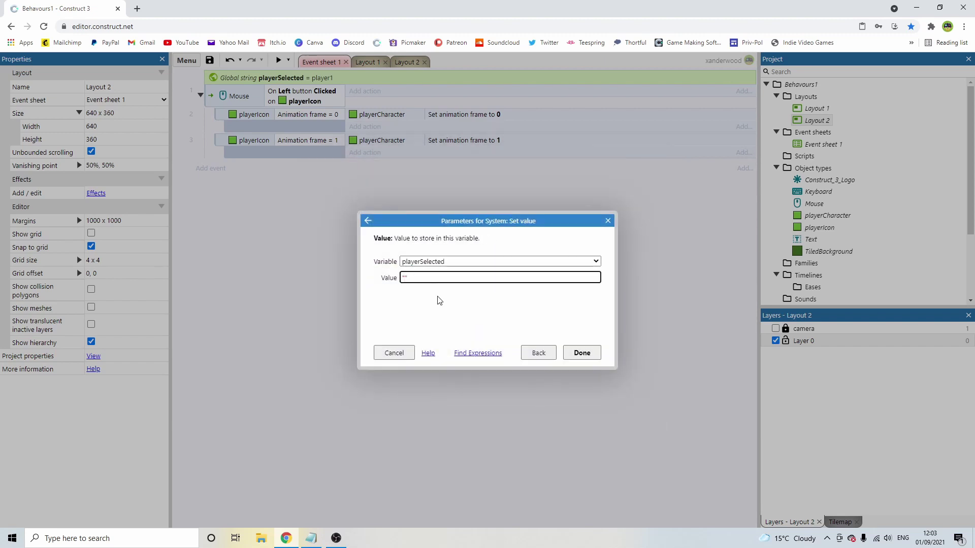
{"action": "key", "text": "Return"}
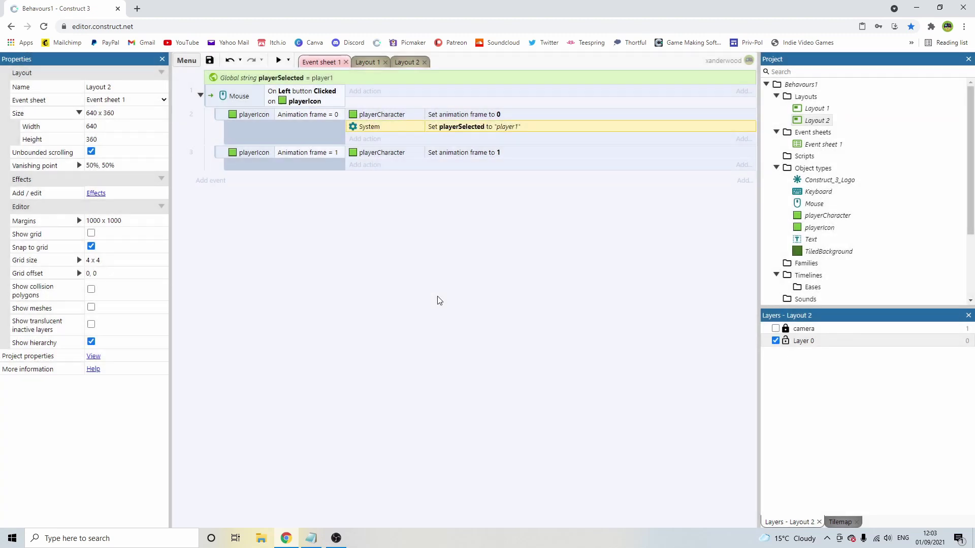
Copy the action into event 3 and change its value to "player2"
{"action": "left_click_drag", "start_coordinate": [457, 132], "coordinate": [447, 163], "text": "ctrl"}
{"action": "double_click", "coordinate": [477, 171]}
{"action": "key", "text": "Tab"}
{"action": "key", "text": "Return"}
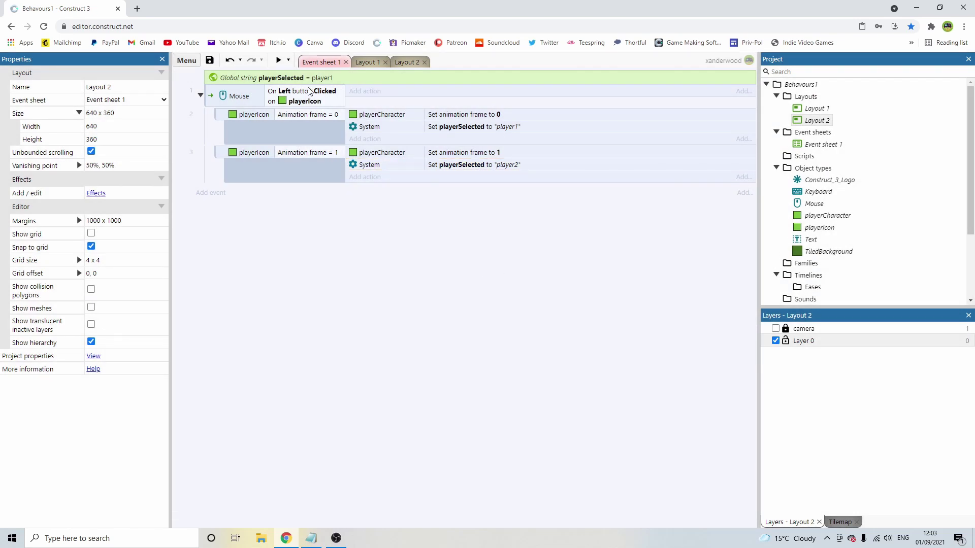
Confirm Layout 2 uses Event sheet 1 as its event sheet
{"action": "left_click", "coordinate": [409, 62]}
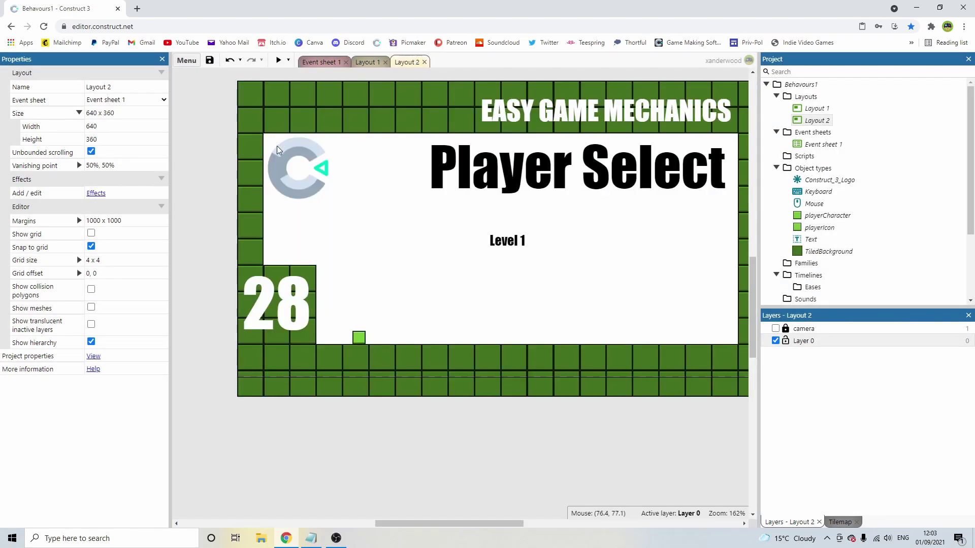
{"action": "left_click", "coordinate": [141, 103]}
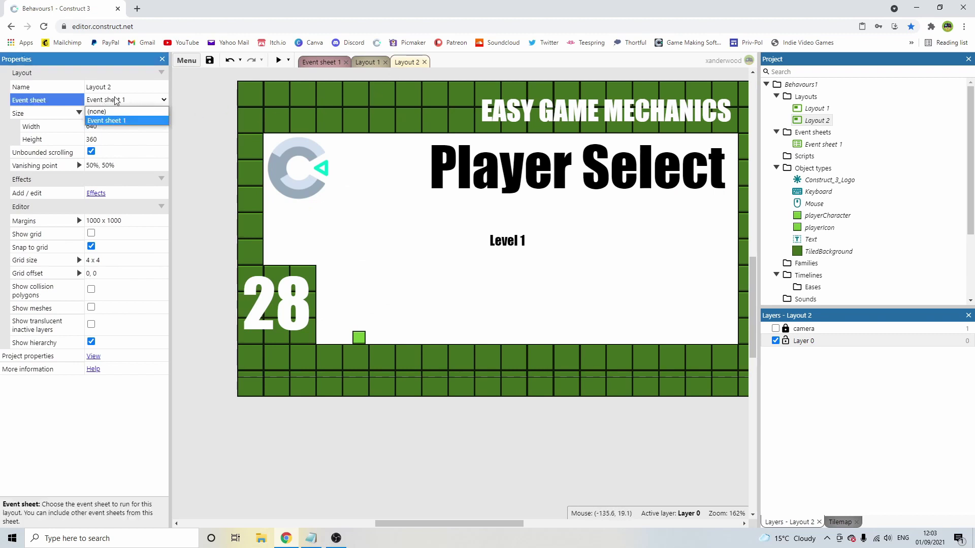
{"action": "left_click", "coordinate": [134, 117]}
{"action": "left_click", "coordinate": [325, 61]}
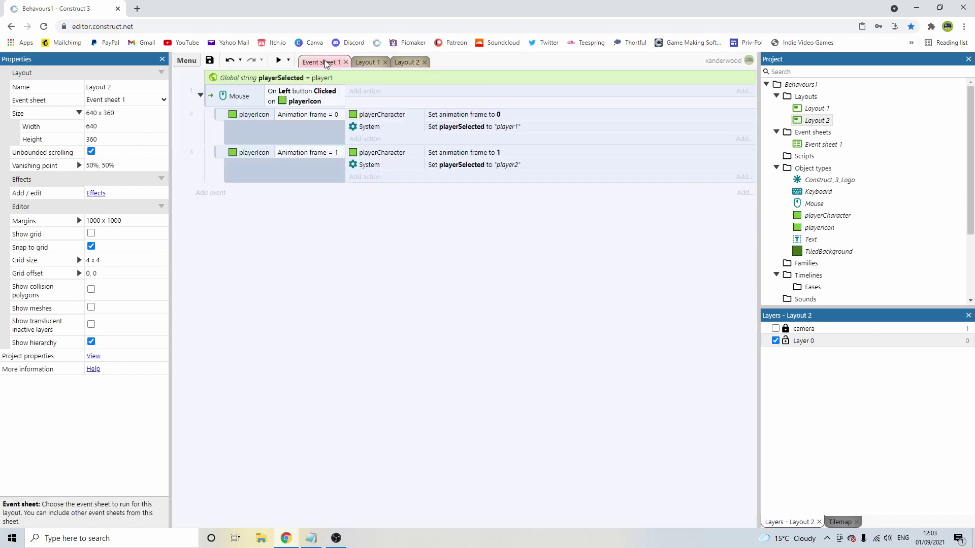
Add a System event comparing playerSelected to "player1"
{"action": "left_click", "coordinate": [210, 194]}
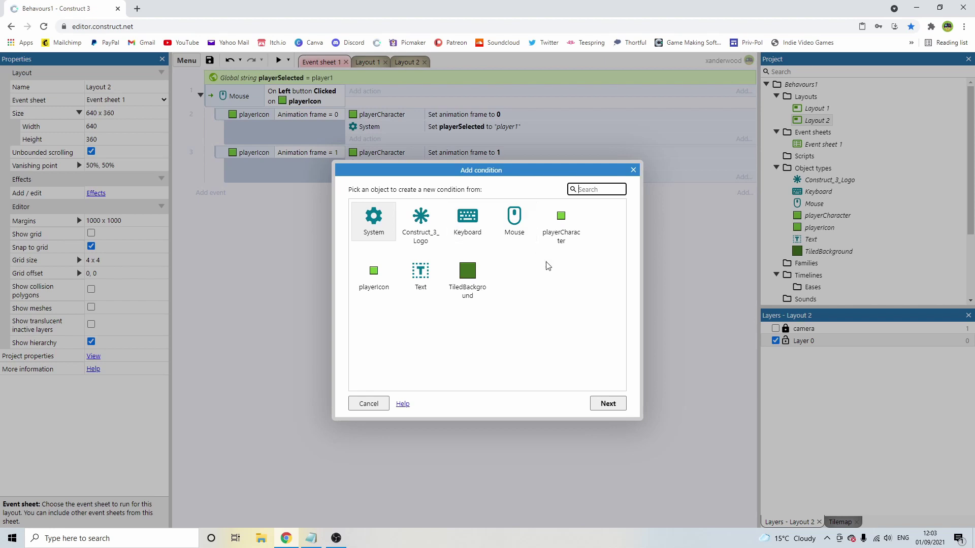
{"action": "double_click", "coordinate": [373, 221]}
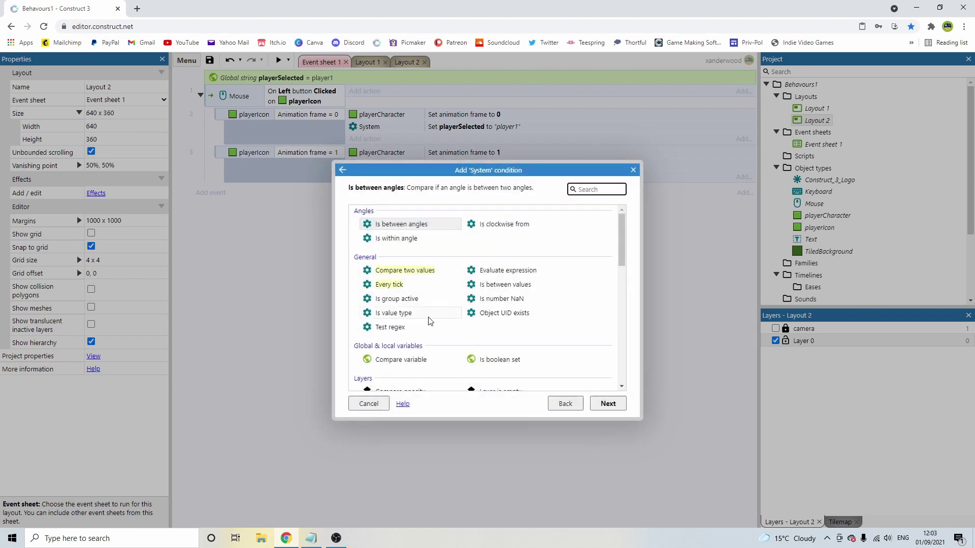
{"action": "double_click", "coordinate": [409, 360]}
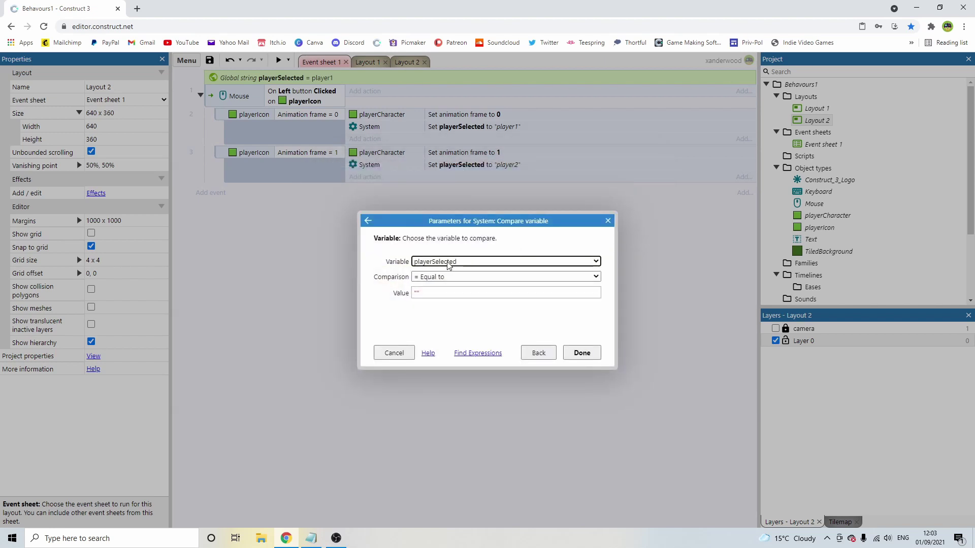
{"action": "left_click", "coordinate": [419, 294]}
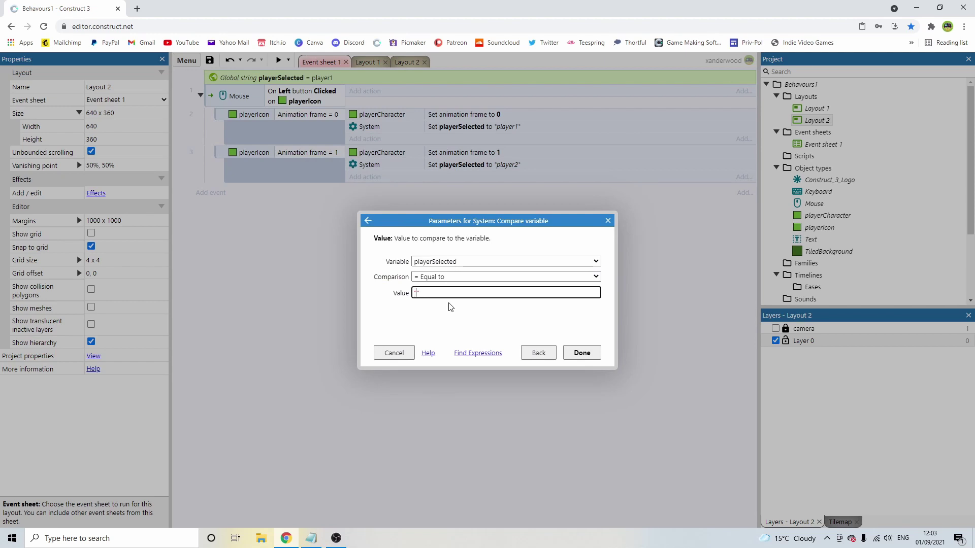
{"action": "type", "text": "player1"}
{"action": "key", "text": "Return"}
Duplicate that event and change its comparison value to "player2"
{"action": "key", "text": "ctrl+c"}
{"action": "key", "text": "ctrl+v"}
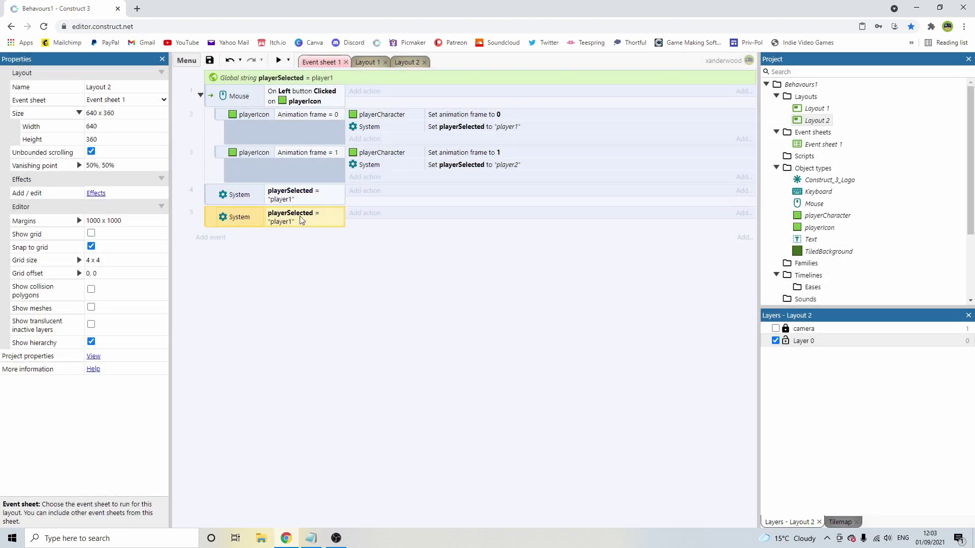
{"action": "double_click", "coordinate": [274, 218]}
{"action": "left_click_drag", "start_coordinate": [434, 293], "coordinate": [439, 293]}
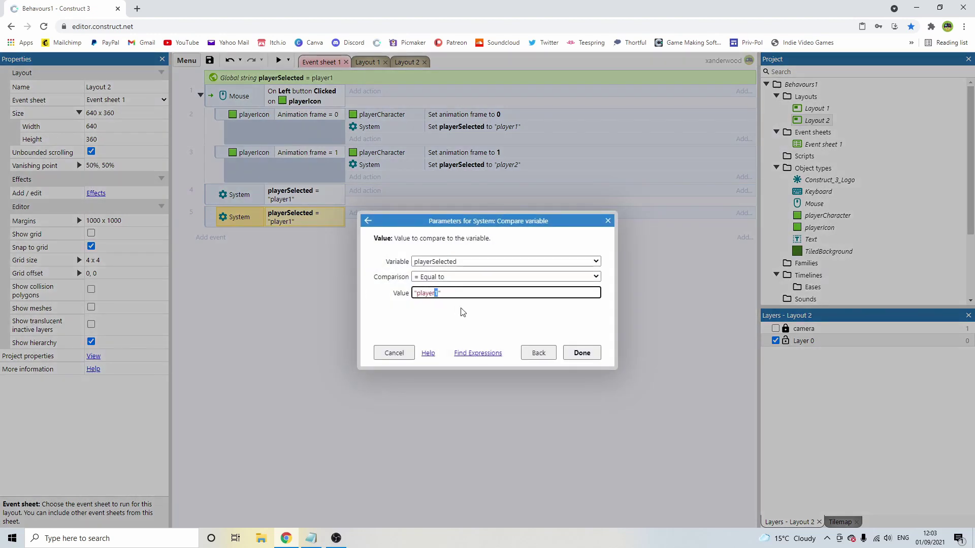
{"action": "type", "text": "2"}
{"action": "key", "text": "Return"}
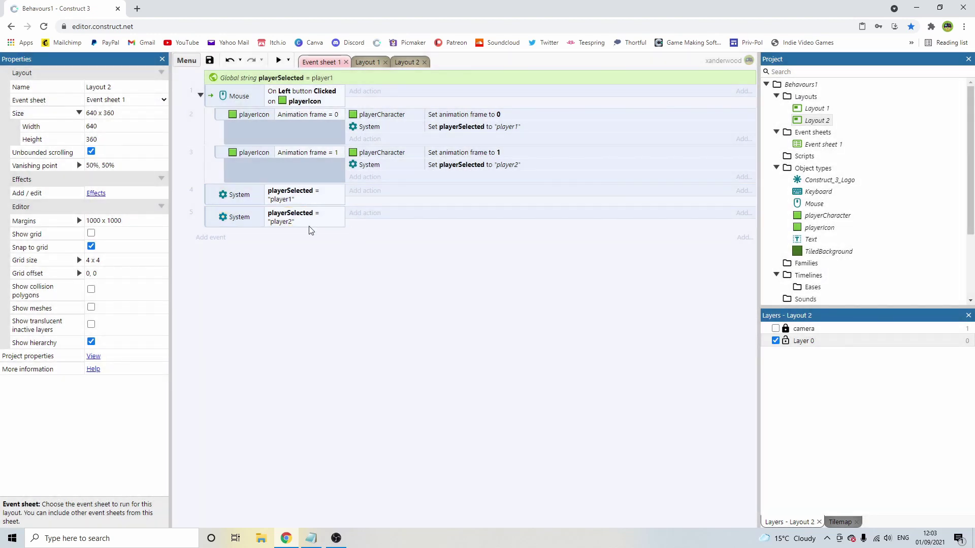
{"action": "left_click", "coordinate": [306, 200]}
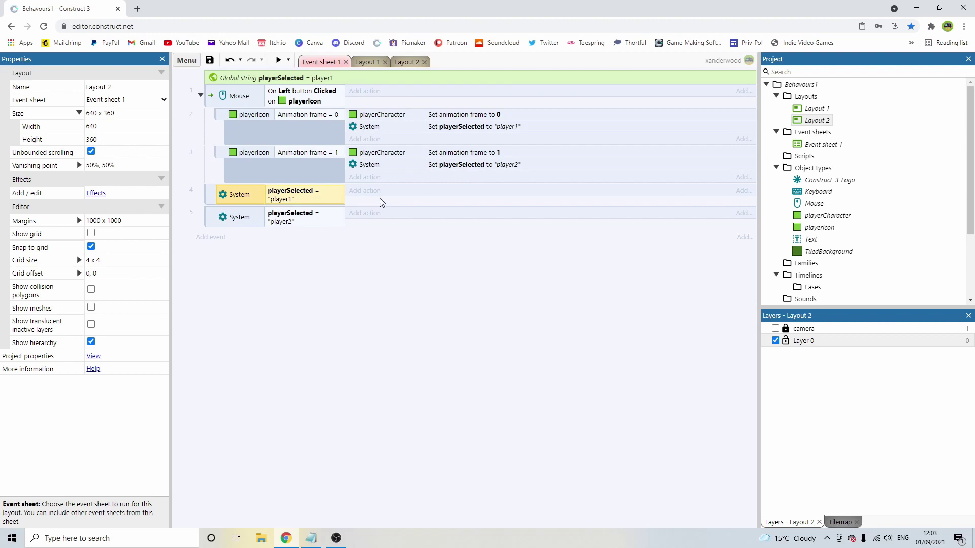
Move the Set animation frame 0 and 1 actions into events 4 and 5
{"action": "left_click", "coordinate": [390, 153]}
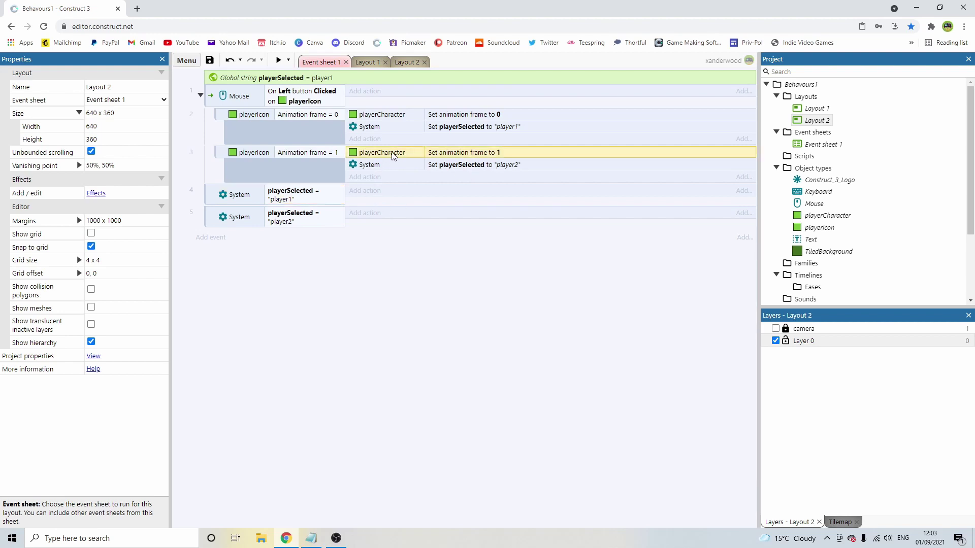
{"action": "left_click_drag", "start_coordinate": [408, 114], "coordinate": [412, 195]}
{"action": "left_click", "coordinate": [452, 144]}
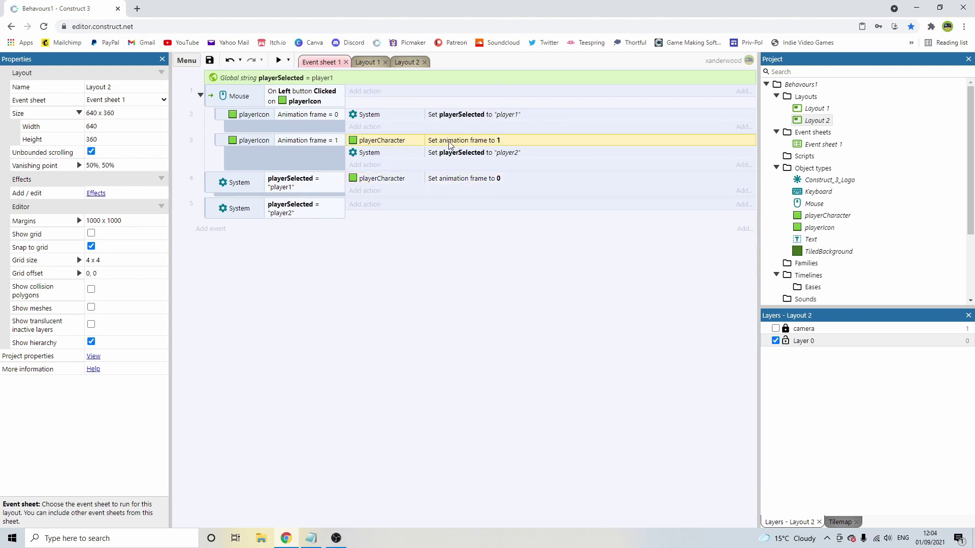
{"action": "left_click_drag", "start_coordinate": [447, 149], "coordinate": [442, 204]}
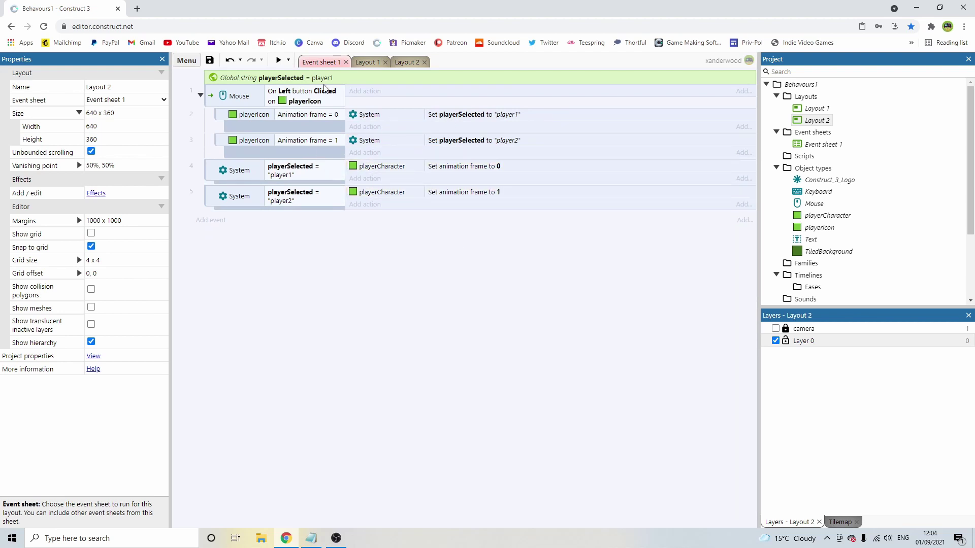
Add a System Go to layout action targeting Layout 2 to event 2
{"action": "left_click", "coordinate": [286, 80]}
{"action": "left_click", "coordinate": [370, 126]}
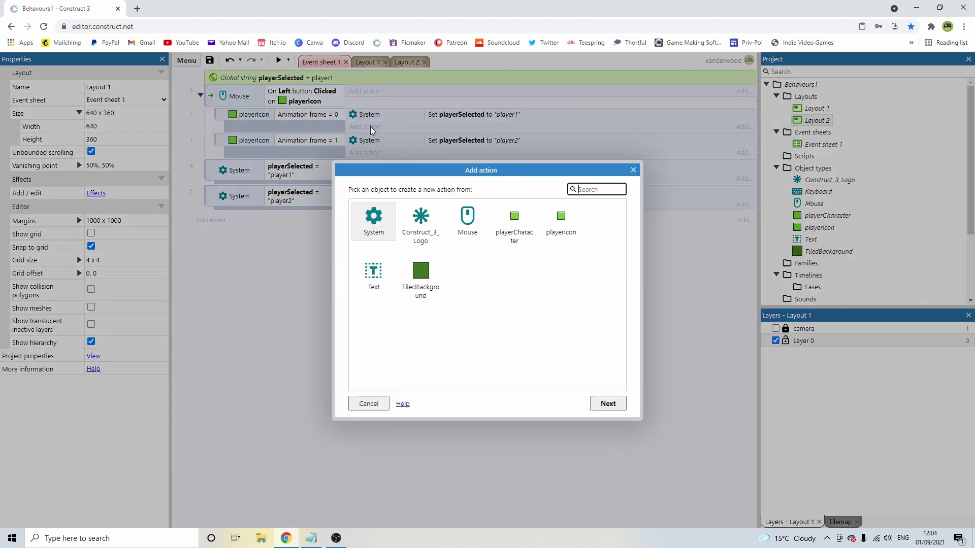
{"action": "left_click", "coordinate": [383, 219]}
{"action": "double_click", "coordinate": [384, 219]}
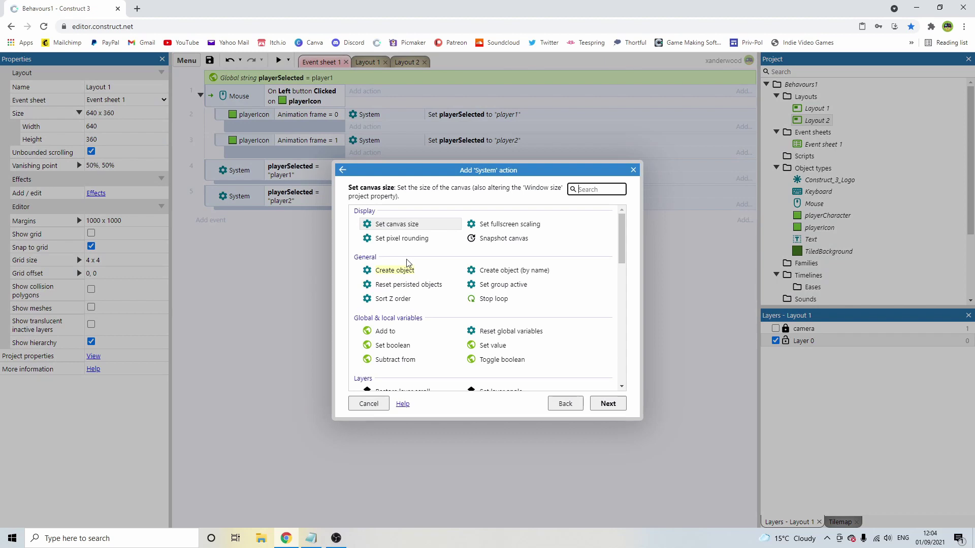
{"action": "scroll", "coordinate": [439, 279], "scroll_direction": "down", "scroll_amount": 1}
{"action": "scroll", "coordinate": [445, 281], "scroll_direction": "down", "scroll_amount": 3}
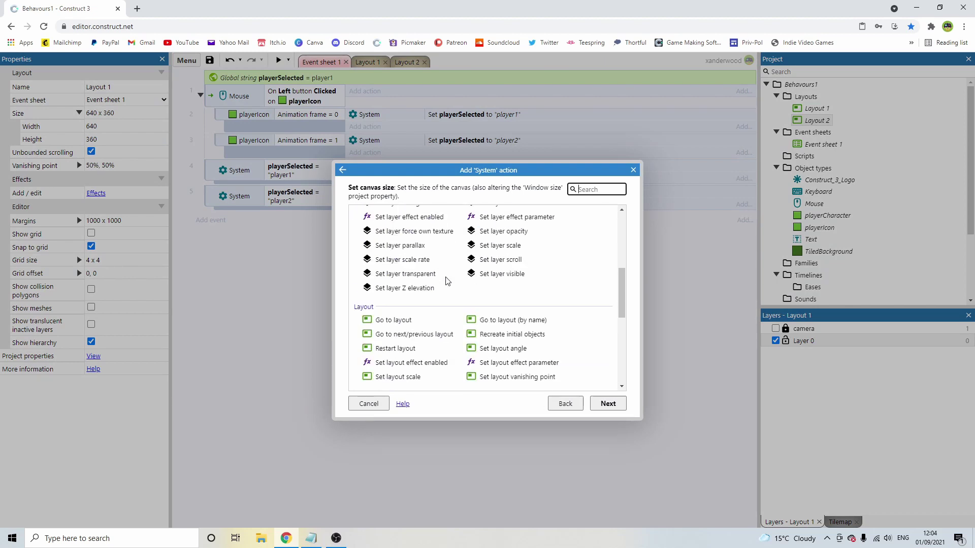
{"action": "double_click", "coordinate": [401, 318]}
{"action": "left_click", "coordinate": [468, 261]}
{"action": "left_click", "coordinate": [425, 280]}
{"action": "left_click", "coordinate": [581, 352]}
Copy the Go to Layout 2 action into event 3 and check events 2 and 3
{"action": "left_click_drag", "start_coordinate": [369, 128], "coordinate": [376, 158], "text": "ctrl"}
{"action": "left_click", "coordinate": [402, 253]}
{"action": "left_click", "coordinate": [260, 101]}
{"action": "left_click", "coordinate": [319, 116]}
{"action": "left_click", "coordinate": [457, 119]}
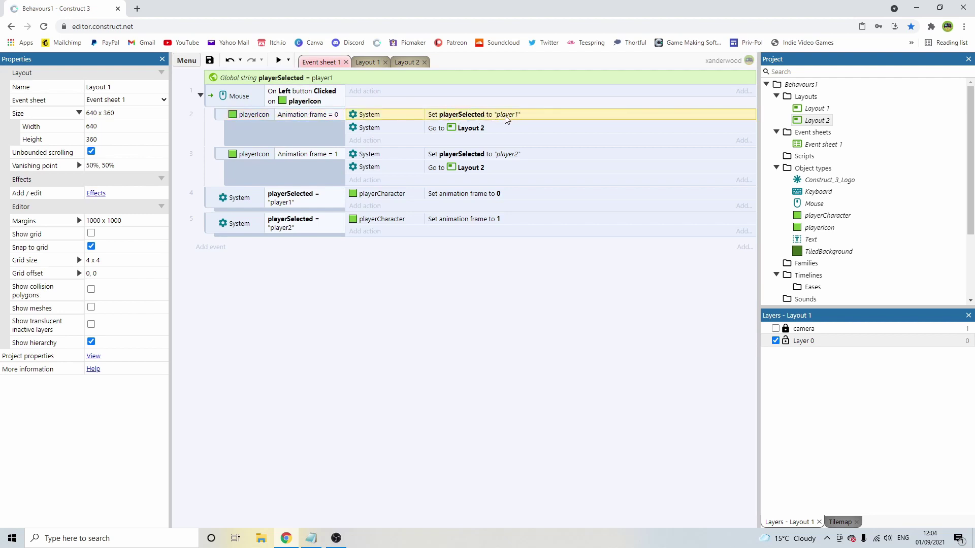
{"action": "left_click", "coordinate": [471, 129]}
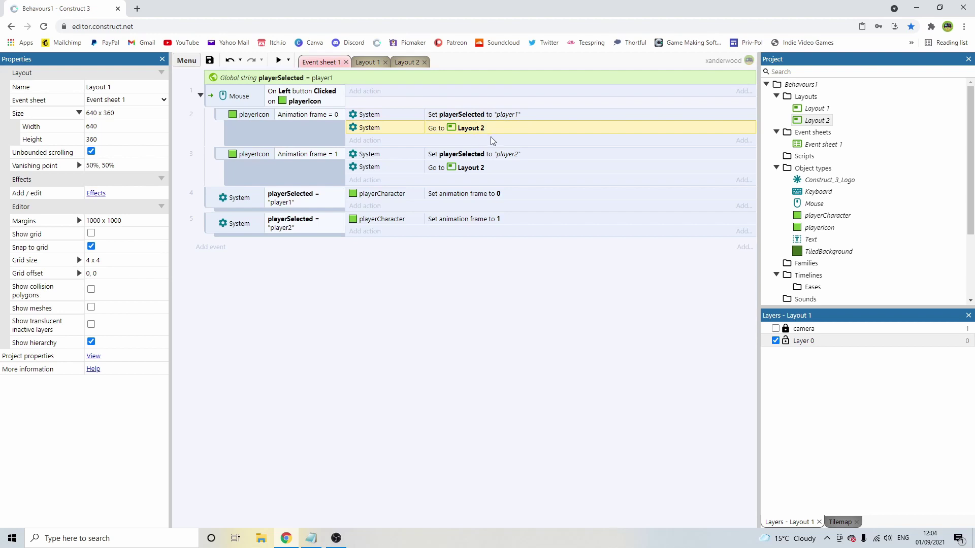
{"action": "left_click", "coordinate": [306, 159]}
{"action": "left_click", "coordinate": [505, 154]}
{"action": "left_click", "coordinate": [450, 167]}
{"action": "left_click", "coordinate": [488, 156]}
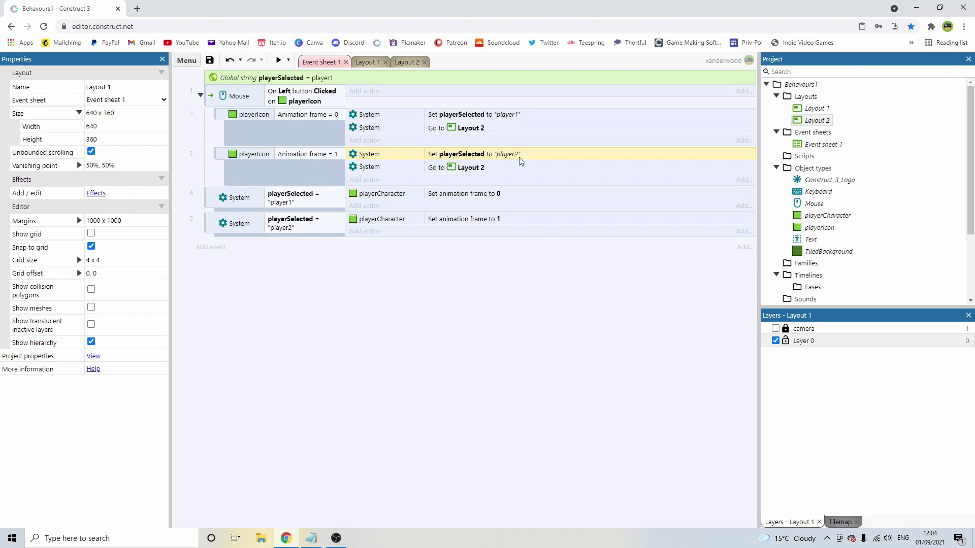
Review events 4 and 5's playerSelected conditions and their animation frame actions
{"action": "left_click", "coordinate": [213, 199]}
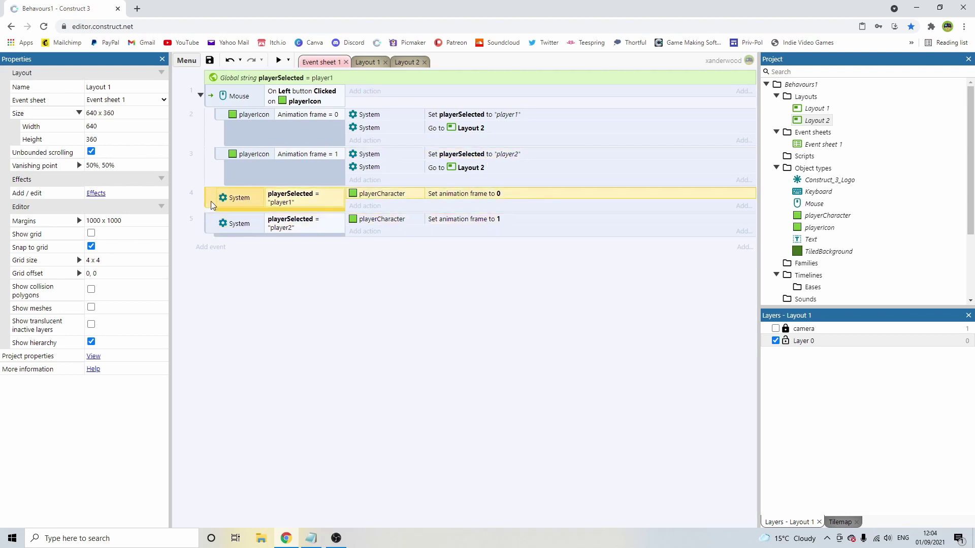
{"action": "left_click", "coordinate": [214, 221]}
{"action": "left_click", "coordinate": [236, 200]}
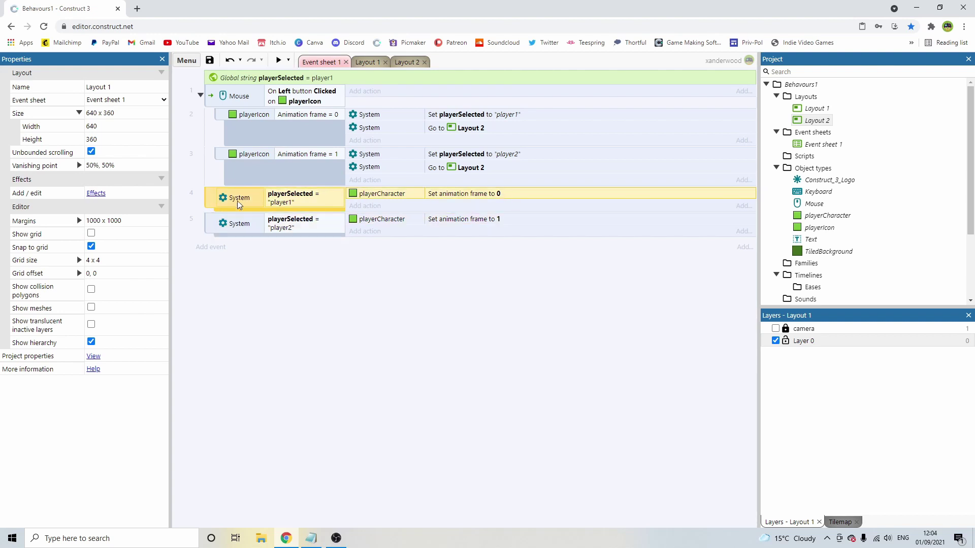
{"action": "left_click", "coordinate": [302, 203]}
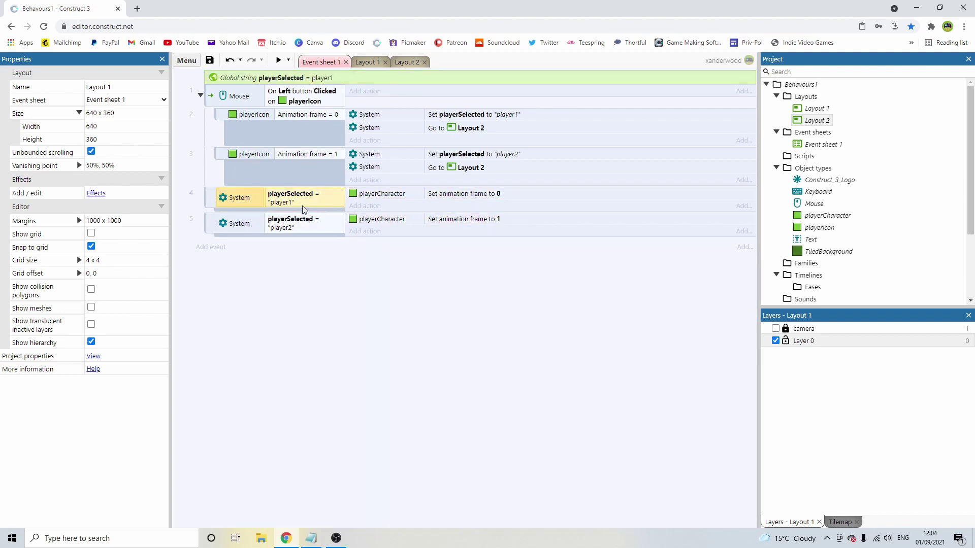
{"action": "left_click", "coordinate": [402, 198]}
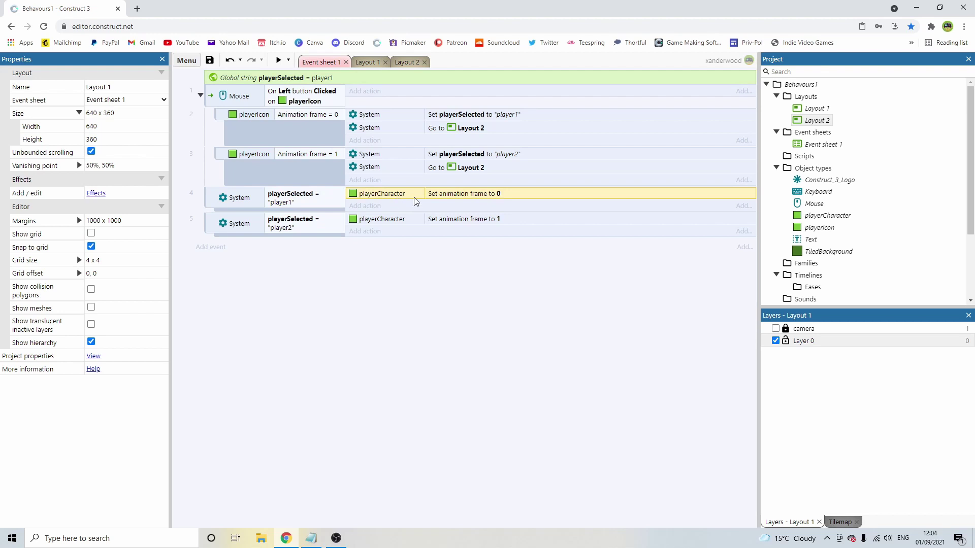
{"action": "left_click", "coordinate": [287, 225]}
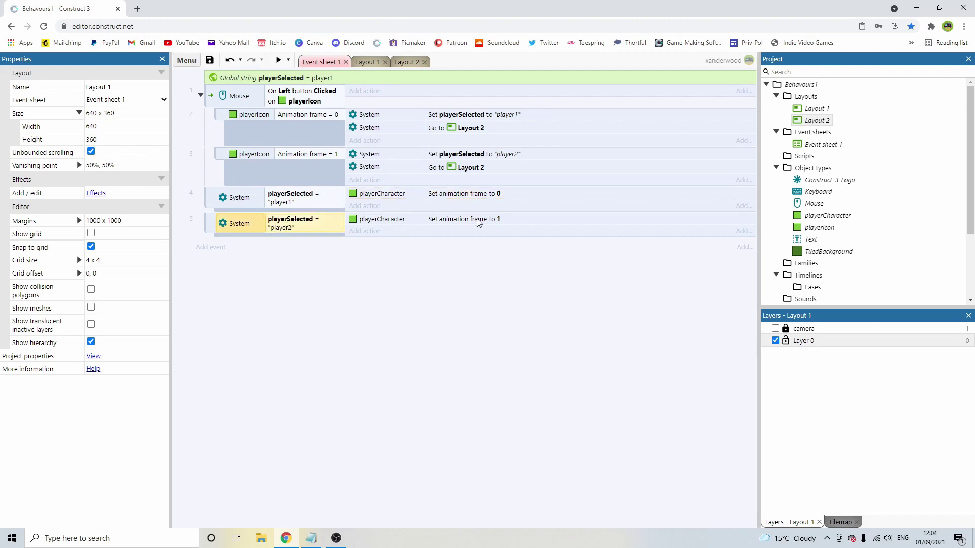
Preview Layout 1, test picking the green player and then the red player, and close the preview
{"action": "left_click", "coordinate": [367, 62]}
{"action": "left_click", "coordinate": [278, 59]}
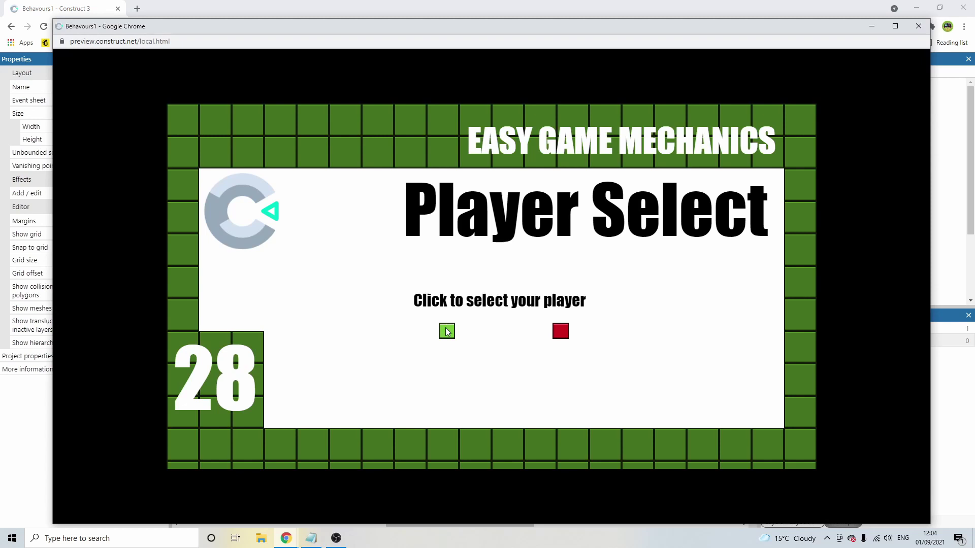
{"action": "left_click", "coordinate": [447, 331]}
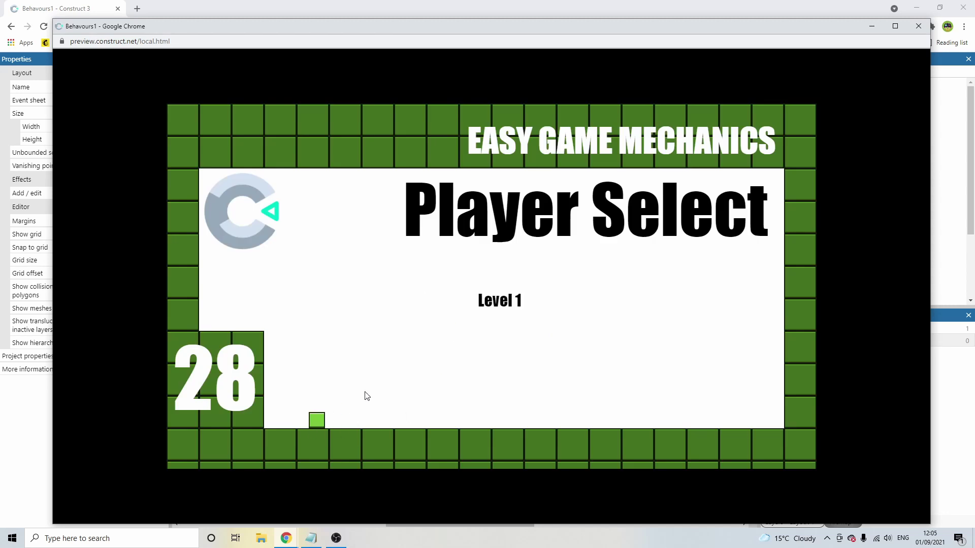
{"action": "key", "text": "F5"}
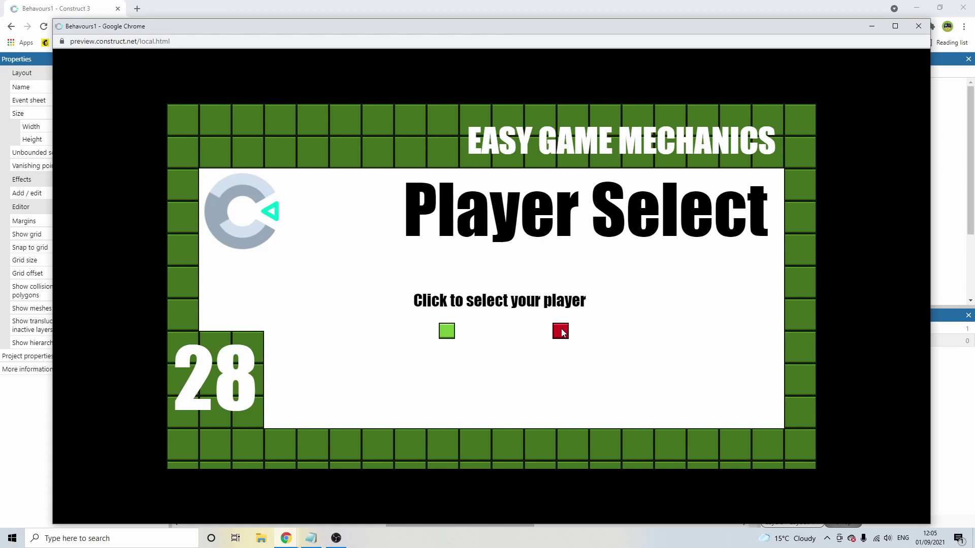
{"action": "left_click", "coordinate": [561, 331]}
{"action": "left_click", "coordinate": [918, 26]}
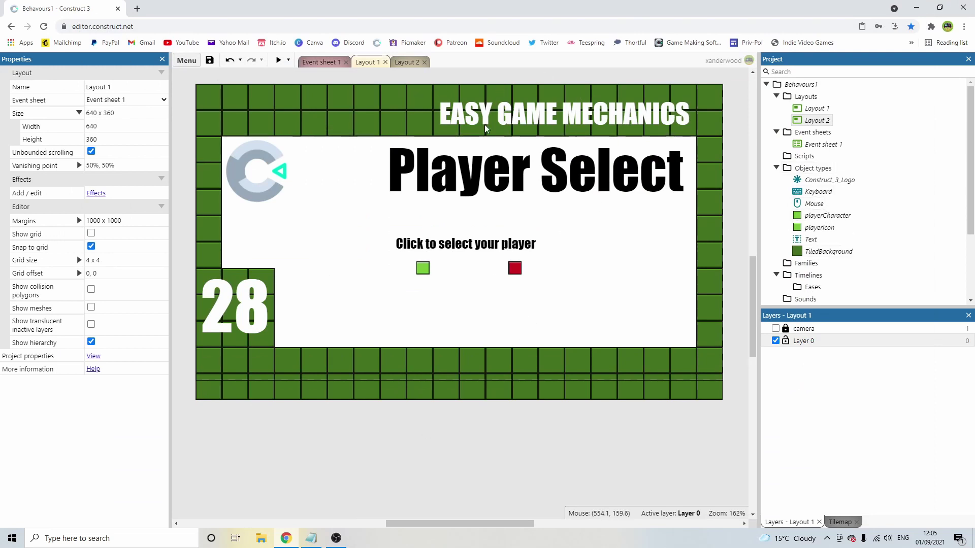
On Layout 2, clone playerCharacter as playerCharacter2 and place it on the floor
{"action": "left_click", "coordinate": [401, 62]}
{"action": "left_click", "coordinate": [360, 337]}
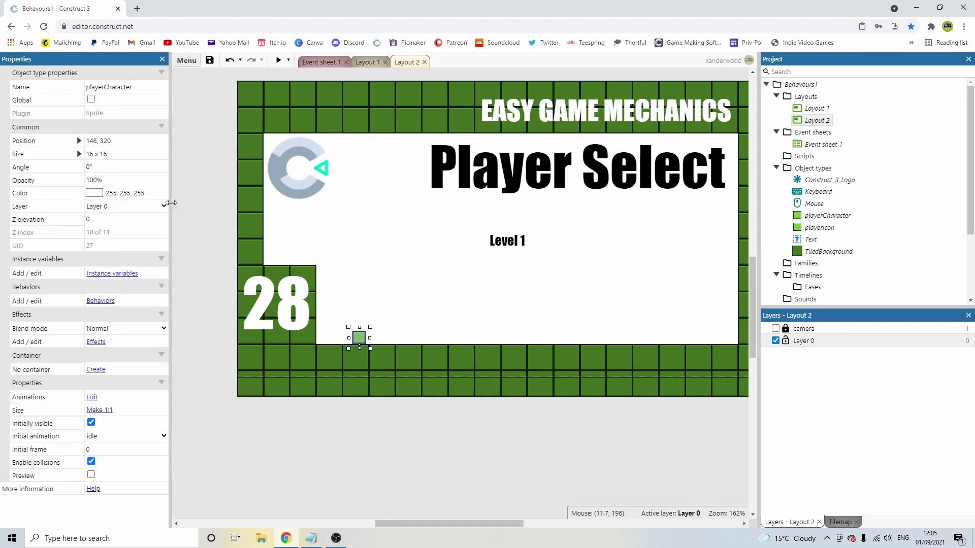
{"action": "middle_click_drag", "start_coordinate": [466, 300], "coordinate": [436, 310]}
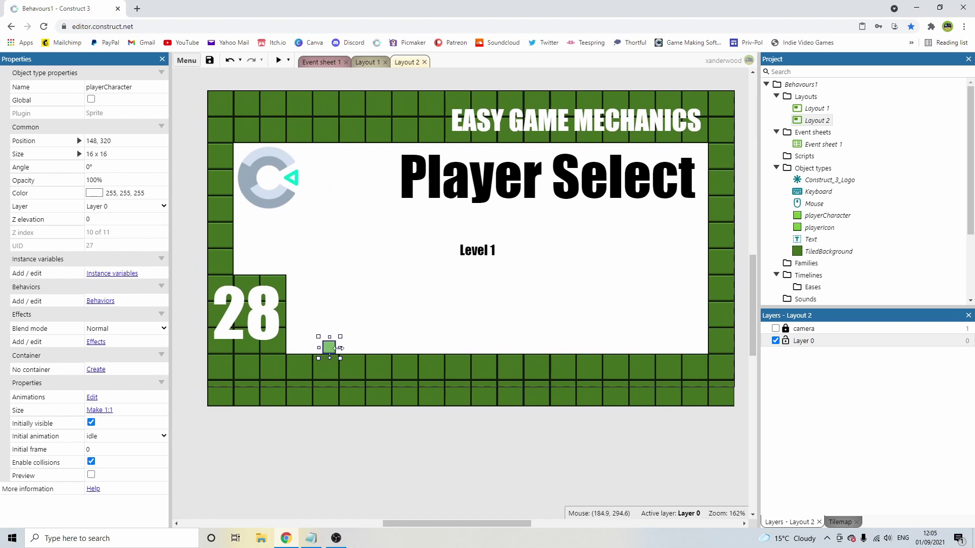
{"action": "right_click", "coordinate": [333, 349]}
{"action": "left_click", "coordinate": [361, 282]}
{"action": "left_click", "coordinate": [397, 325]}
{"action": "left_click_drag", "start_coordinate": [404, 319], "coordinate": [411, 348]}
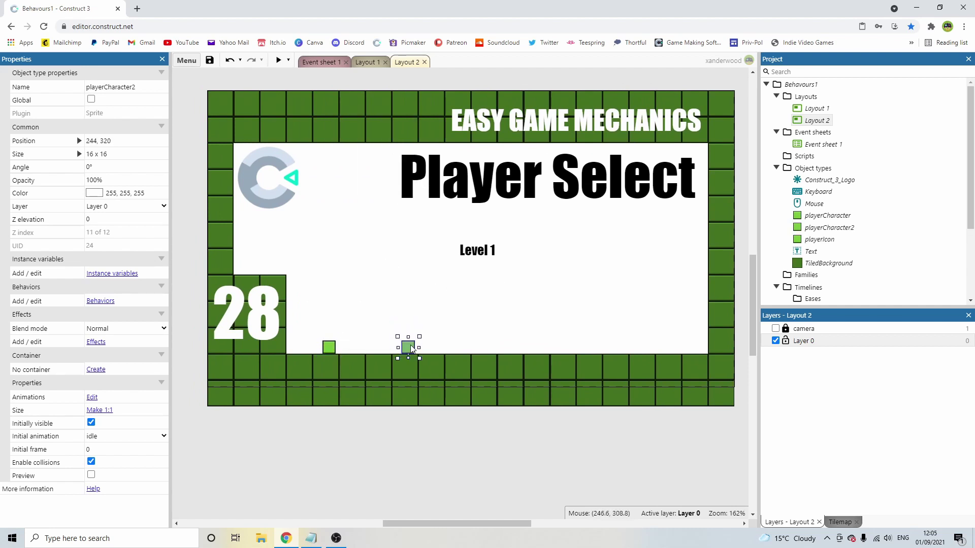
Delete the green frame from playerCharacter2 and the red frame from playerCharacter
{"action": "left_click", "coordinate": [330, 348]}
{"action": "double_click", "coordinate": [409, 349]}
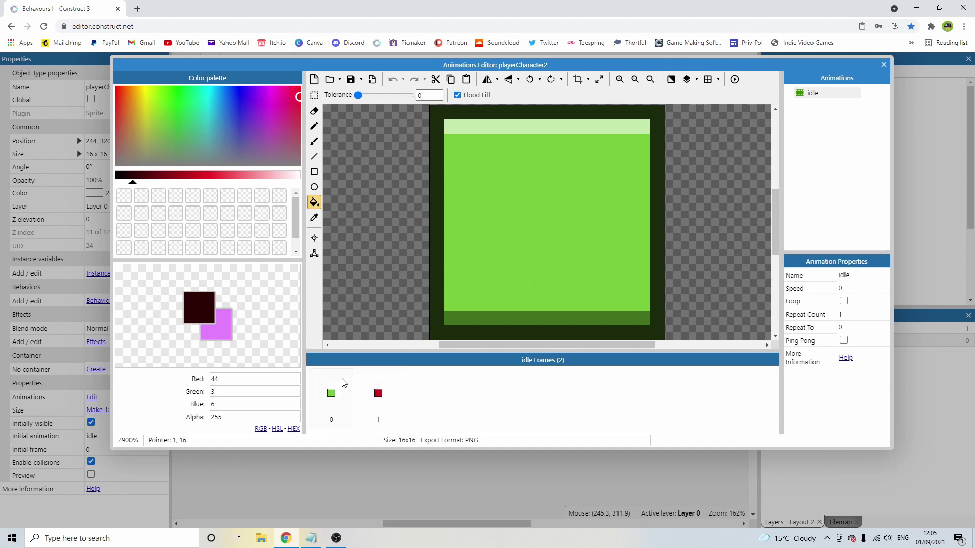
{"action": "left_click", "coordinate": [338, 392]}
{"action": "key", "text": "Delete"}
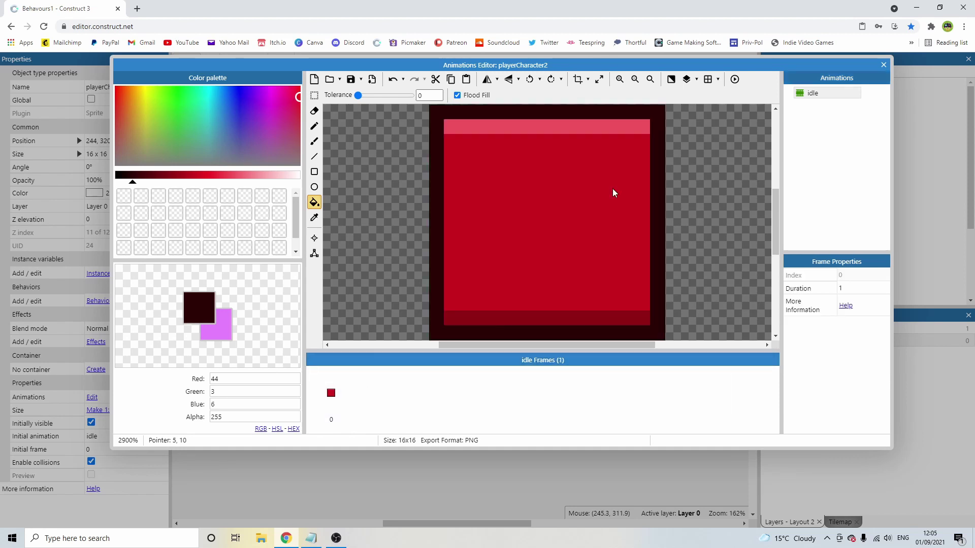
{"action": "left_click", "coordinate": [884, 65]}
{"action": "double_click", "coordinate": [327, 349]}
{"action": "left_click", "coordinate": [387, 394]}
{"action": "key", "text": "Delete"}
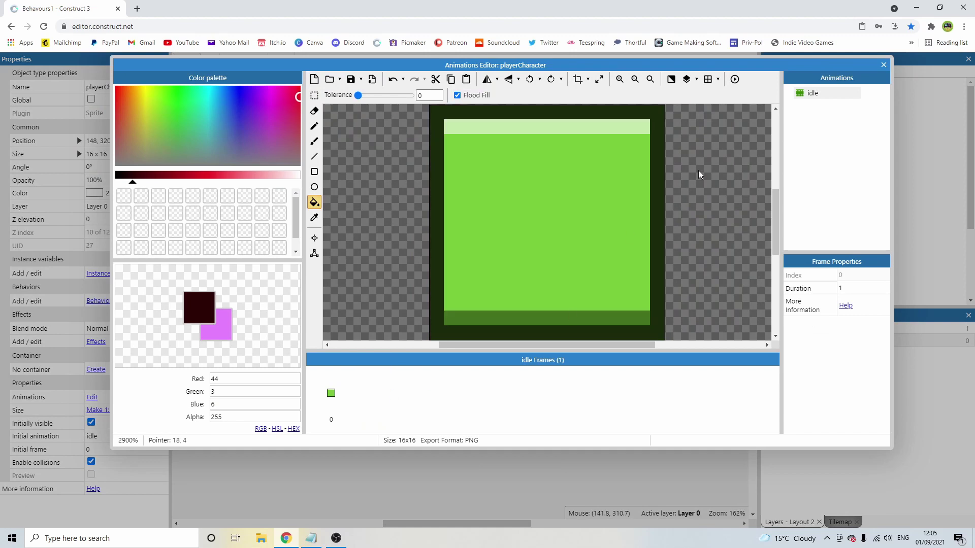
{"action": "left_click", "coordinate": [883, 65]}
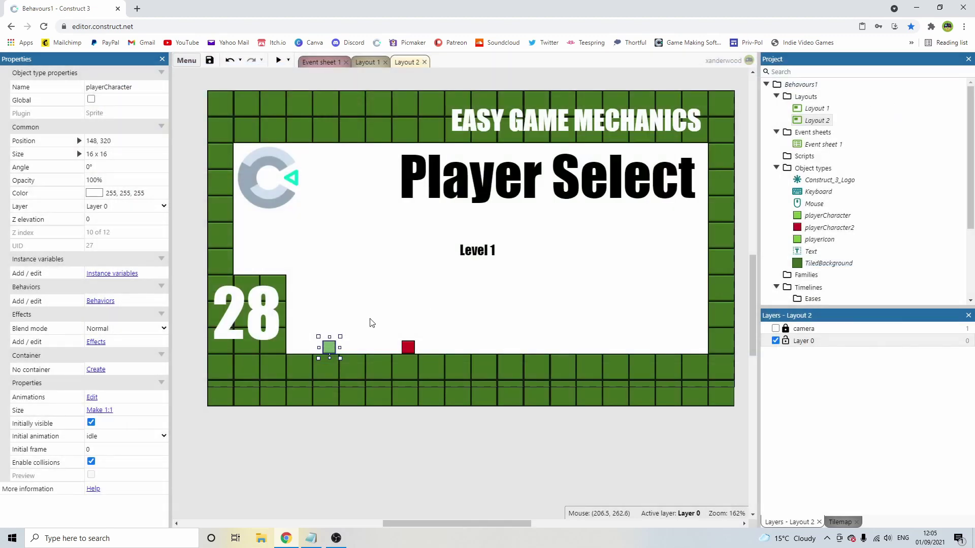
Move the green and red character sprites off the layout, below it
{"action": "left_click", "coordinate": [378, 335]}
{"action": "left_click", "coordinate": [407, 347]}
{"action": "middle_click_drag", "start_coordinate": [381, 313], "coordinate": [412, 300]}
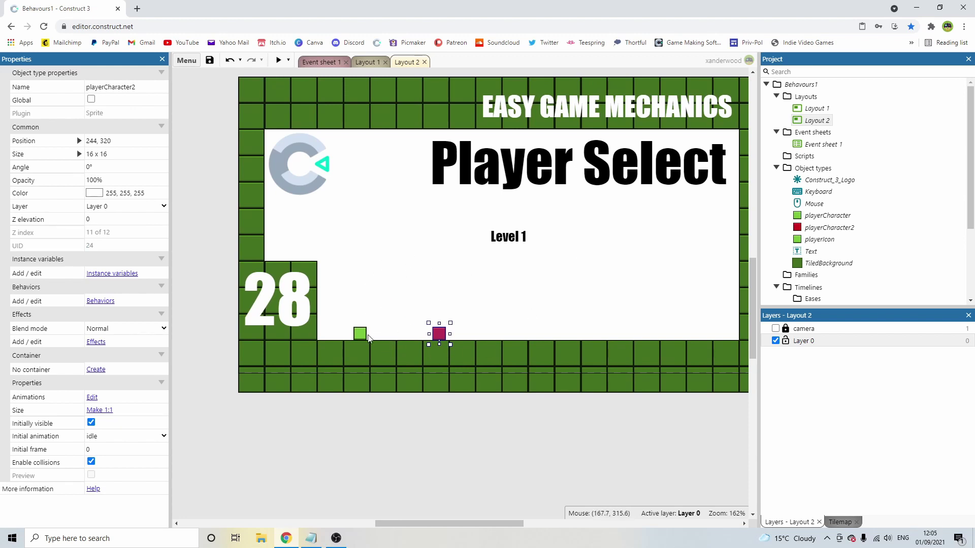
{"action": "left_click_drag", "start_coordinate": [364, 334], "coordinate": [370, 416]}
{"action": "left_click_drag", "start_coordinate": [440, 334], "coordinate": [397, 417]}
{"action": "left_click", "coordinate": [434, 413]}
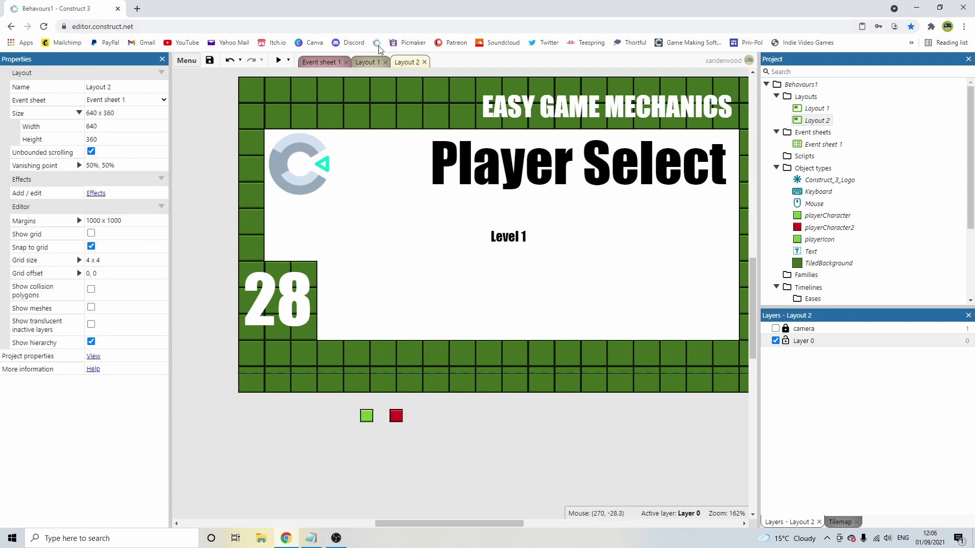
In the event sheet, delete the Set animation frame actions from events 4 and 5
{"action": "left_click", "coordinate": [366, 62]}
{"action": "left_click", "coordinate": [321, 62]}
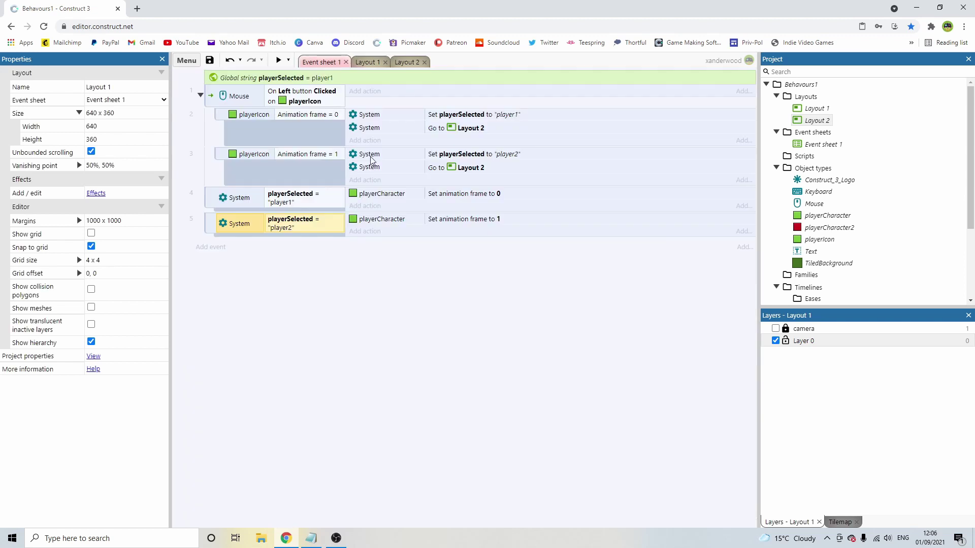
{"action": "left_click", "coordinate": [248, 116]}
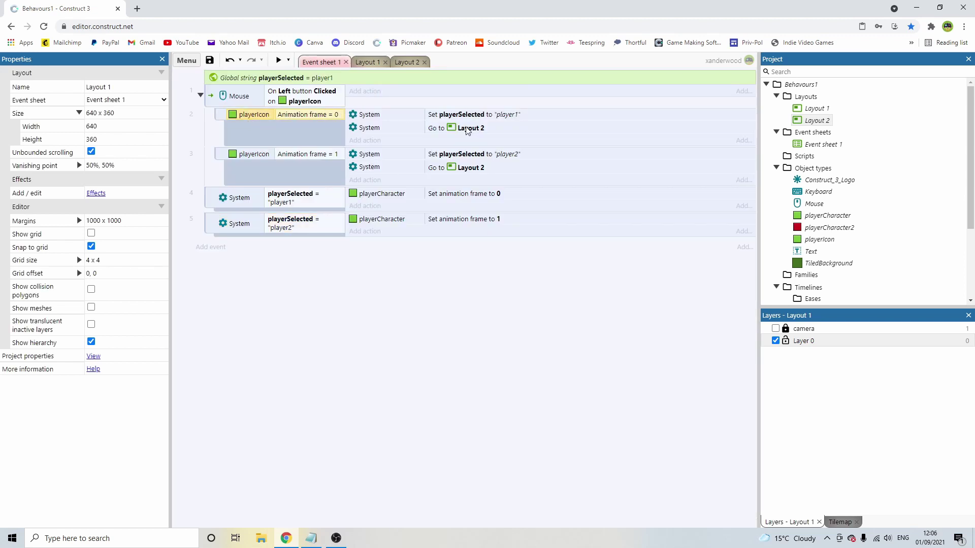
{"action": "left_click", "coordinate": [307, 198]}
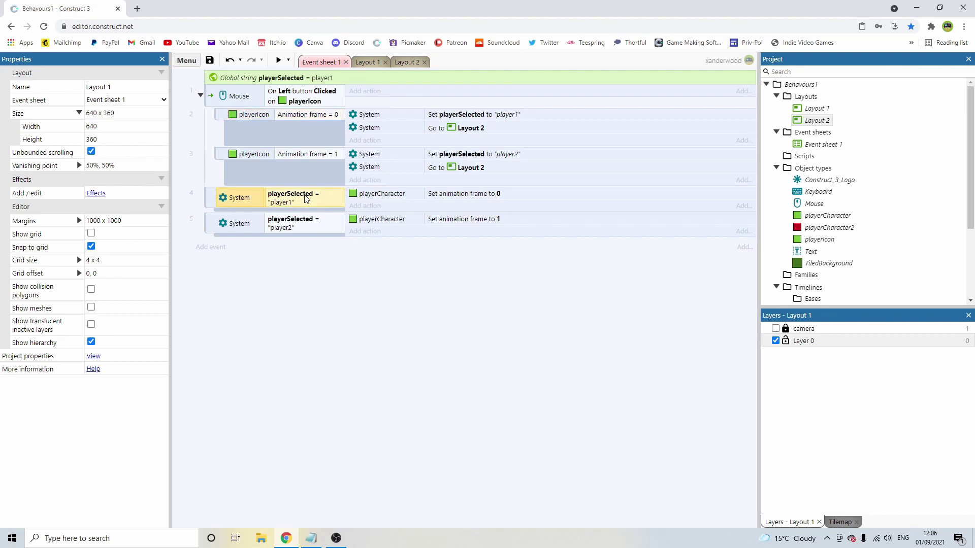
{"action": "left_click", "coordinate": [436, 197]}
{"action": "key", "text": "Delete"}
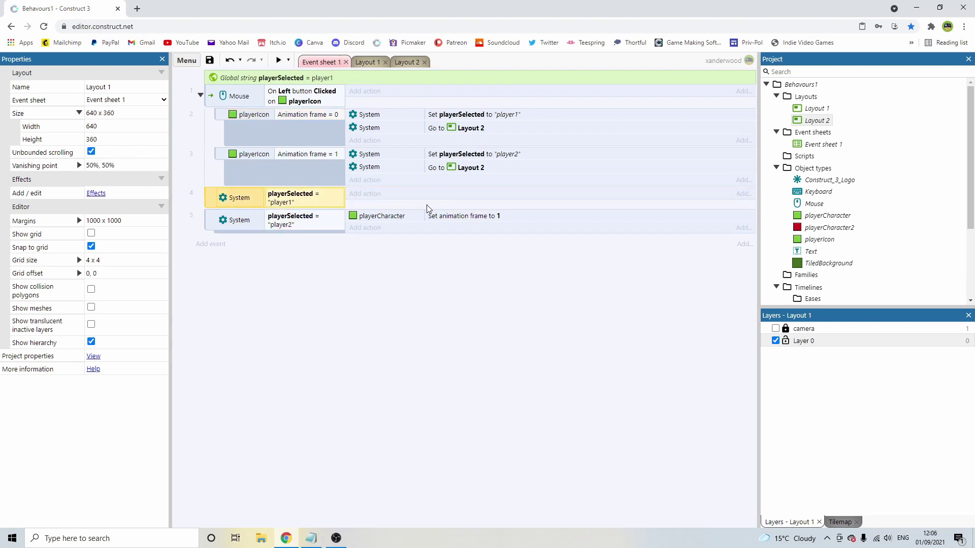
{"action": "left_click", "coordinate": [435, 216]}
{"action": "key", "text": "Delete"}
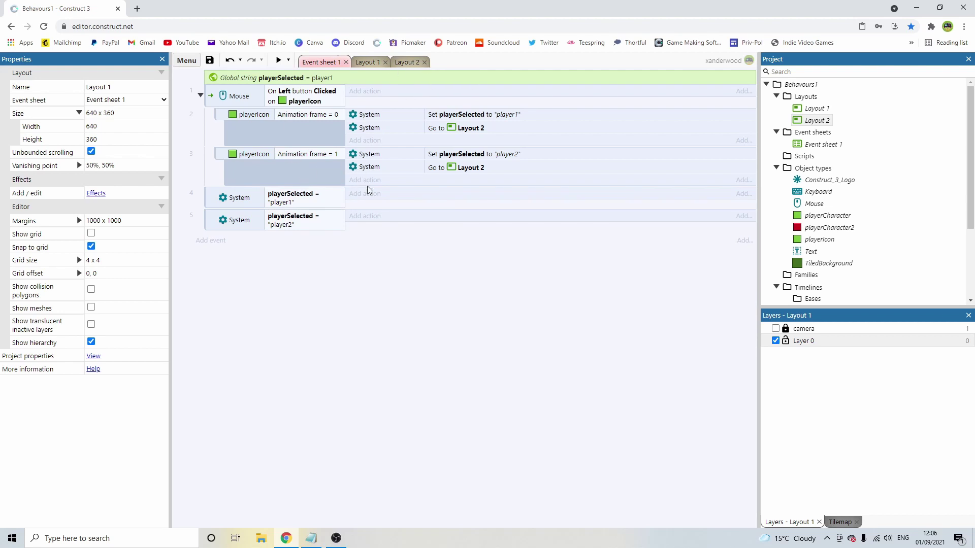
Add a System Create object action for playerCharacter on layer 0 to event 4
{"action": "left_click", "coordinate": [360, 198]}
{"action": "double_click", "coordinate": [378, 224]}
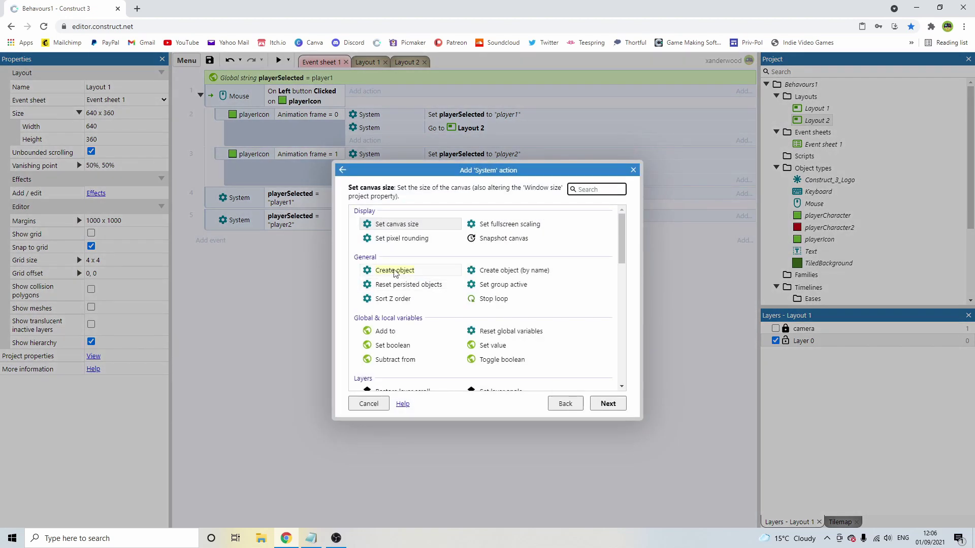
{"action": "double_click", "coordinate": [395, 272]}
{"action": "left_click", "coordinate": [487, 264]}
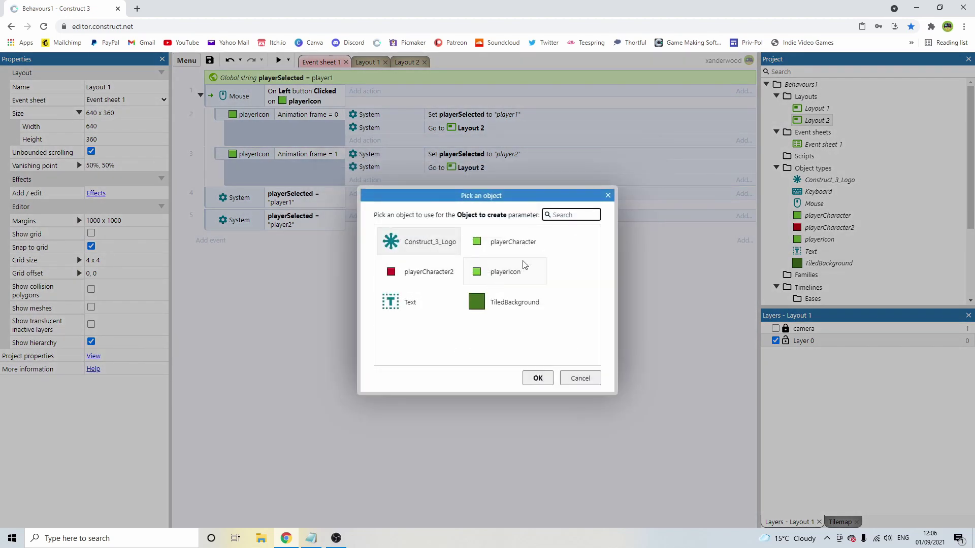
{"action": "double_click", "coordinate": [512, 241]}
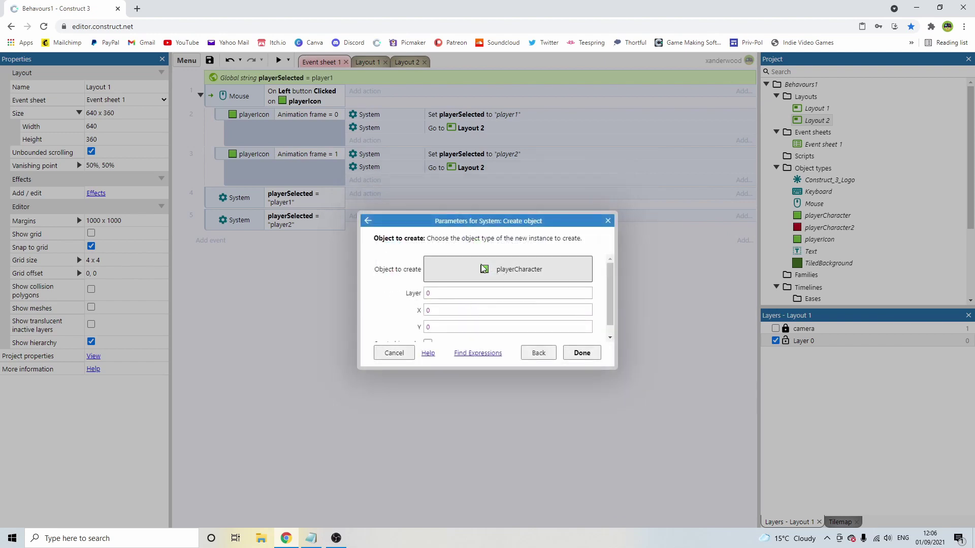
{"action": "left_click", "coordinate": [467, 293]}
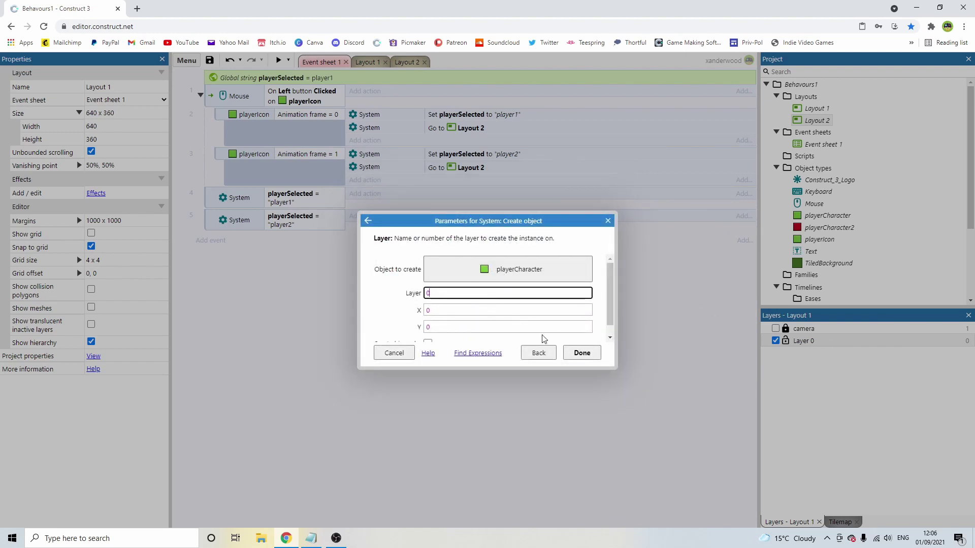
{"action": "left_click", "coordinate": [582, 352]}
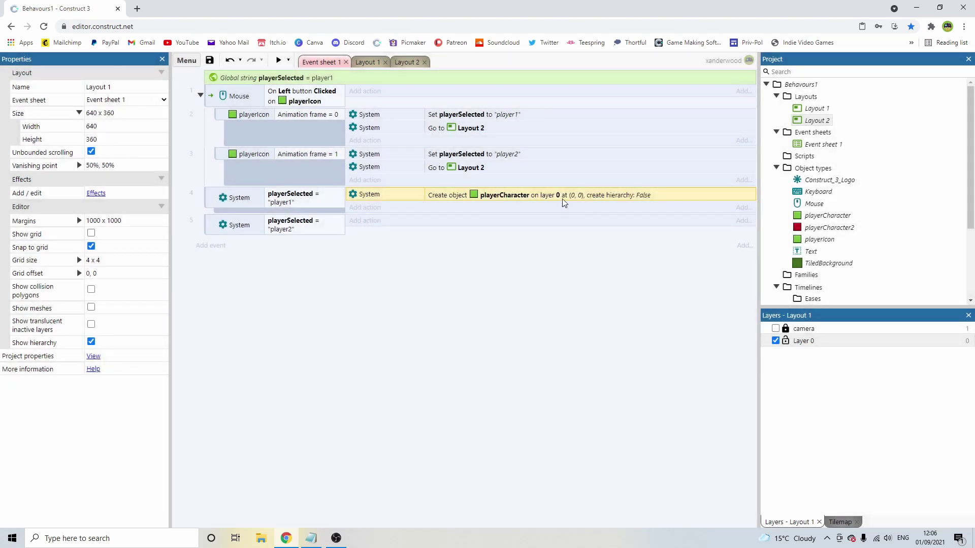
Add a System Create object action for playerCharacter2 to event 5
{"action": "left_click", "coordinate": [365, 221]}
{"action": "double_click", "coordinate": [375, 221]}
{"action": "double_click", "coordinate": [402, 274]}
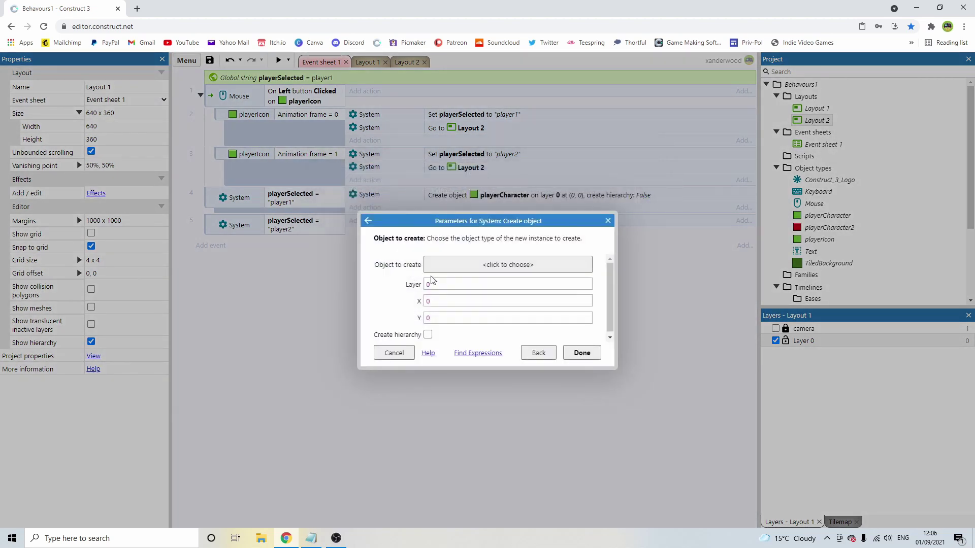
{"action": "left_click", "coordinate": [498, 266]}
{"action": "double_click", "coordinate": [429, 272]}
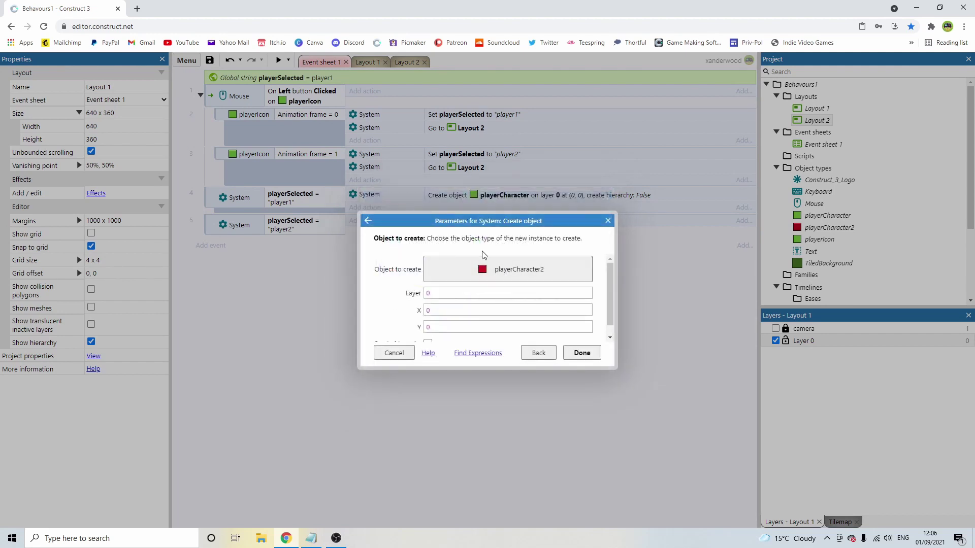
{"action": "left_click", "coordinate": [578, 353]}
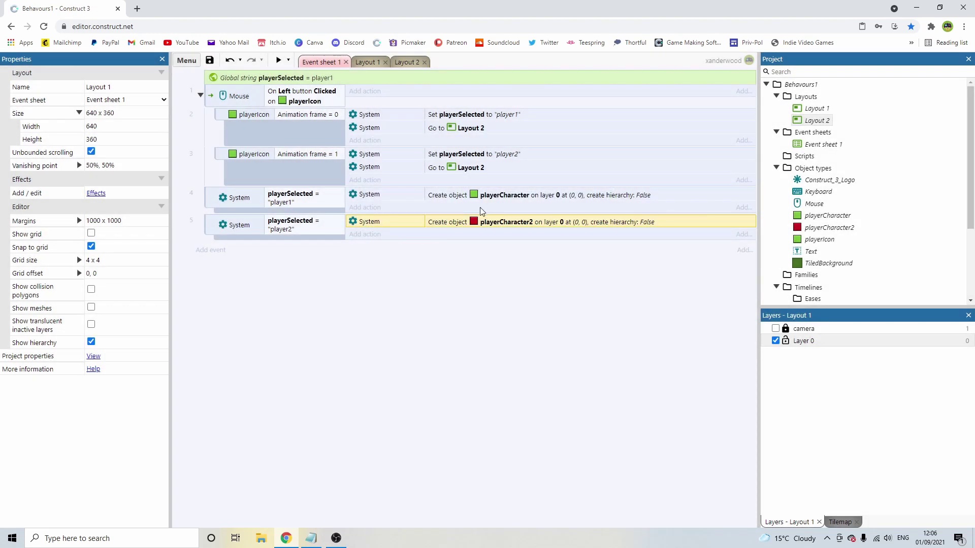
Delete the camera layer from Layout 2 and then from Layout 1
{"action": "left_click", "coordinate": [407, 61]}
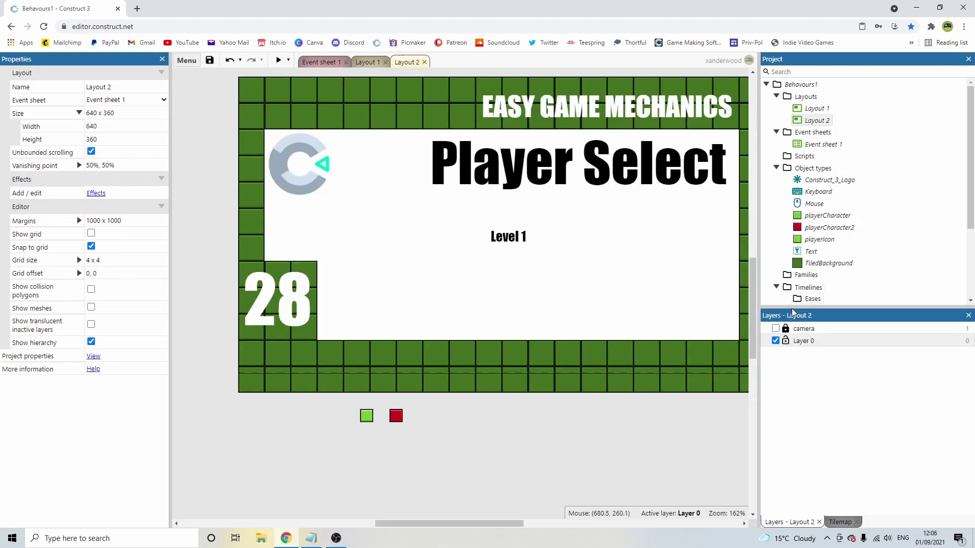
{"action": "right_click", "coordinate": [807, 329]}
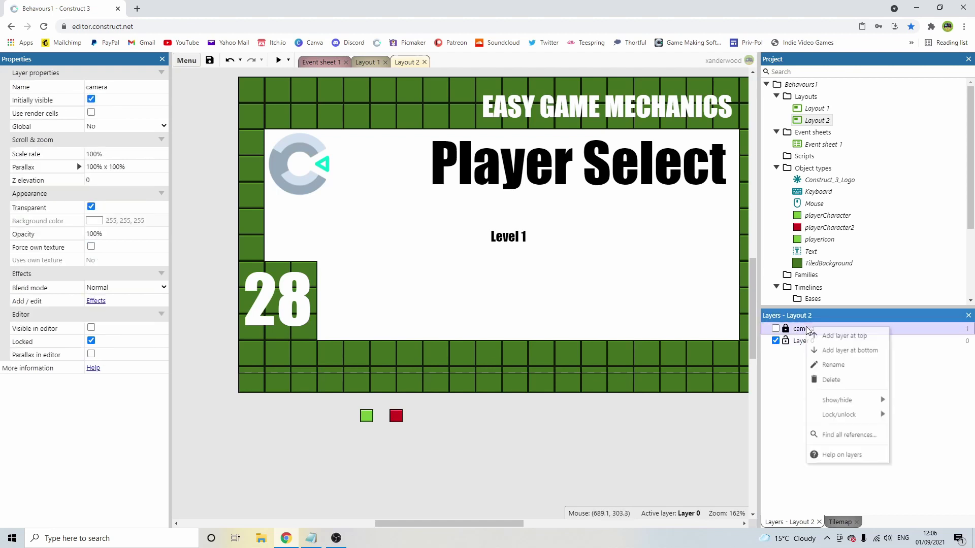
{"action": "left_click", "coordinate": [832, 382]}
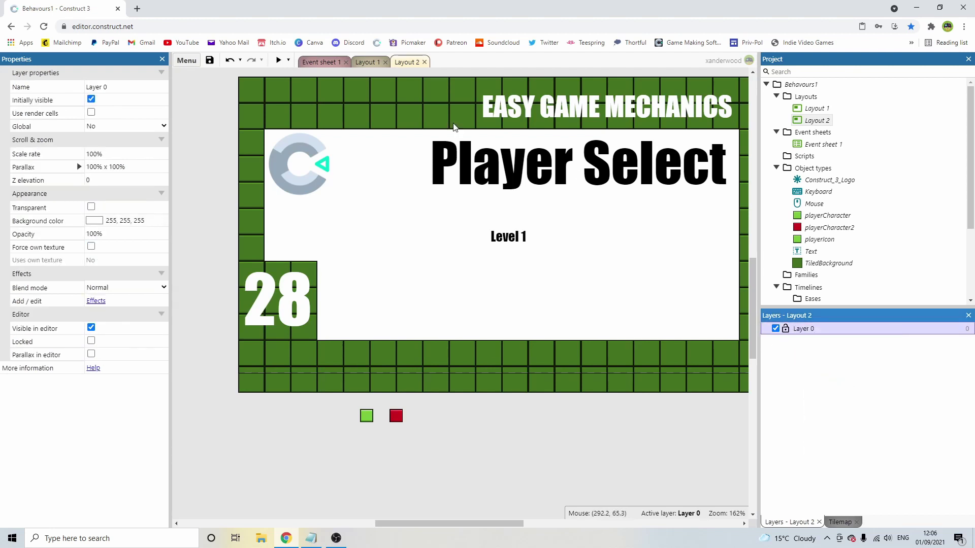
{"action": "left_click", "coordinate": [367, 62]}
{"action": "left_click", "coordinate": [803, 328]}
{"action": "right_click", "coordinate": [804, 329]}
{"action": "left_click", "coordinate": [835, 385]}
On Layout 2, reposition playerCharacter2 to (192, 420) below the layout beside the green character
{"action": "left_click", "coordinate": [416, 63]}
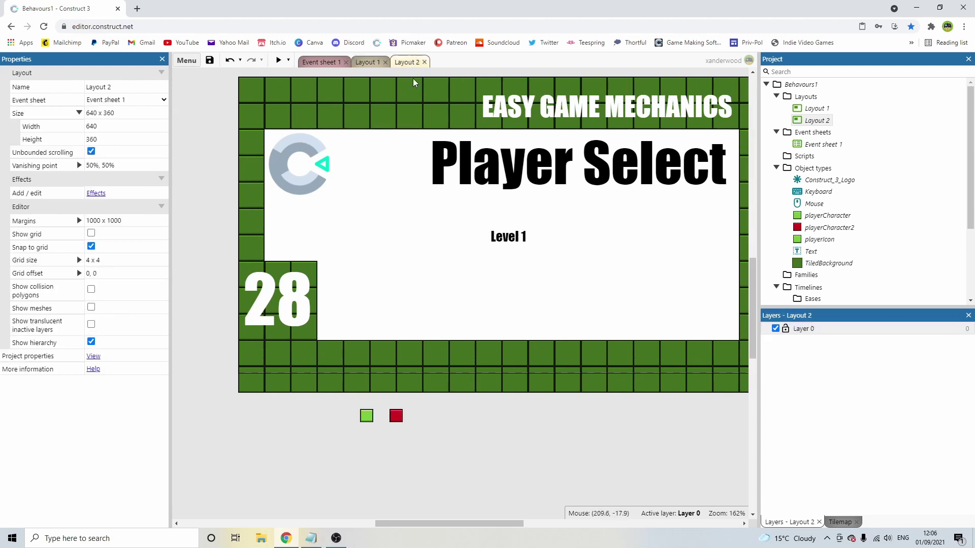
{"action": "scroll", "coordinate": [394, 274], "scroll_direction": "right", "scroll_amount": 2}
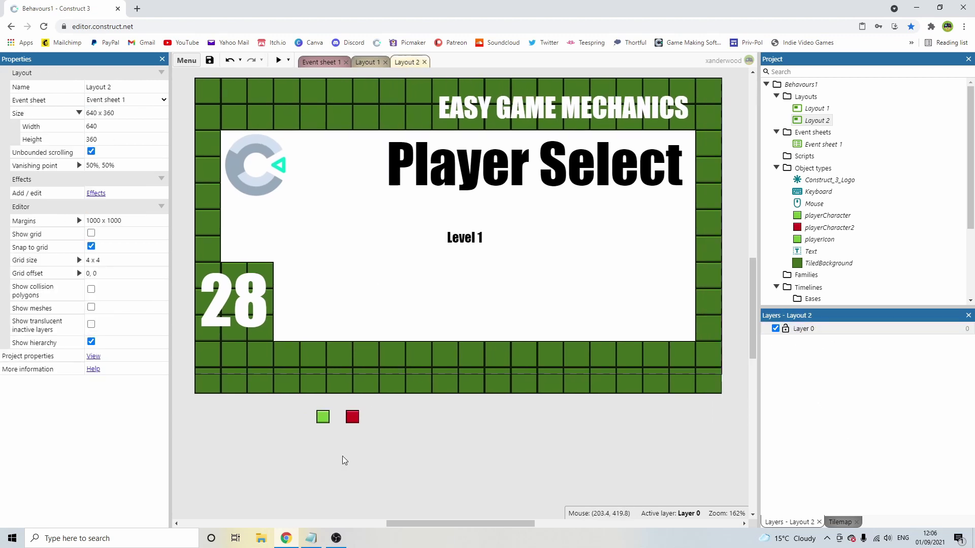
{"action": "scroll", "coordinate": [374, 325], "scroll_direction": "left", "scroll_amount": 2}
{"action": "left_click_drag", "start_coordinate": [377, 415], "coordinate": [337, 330]}
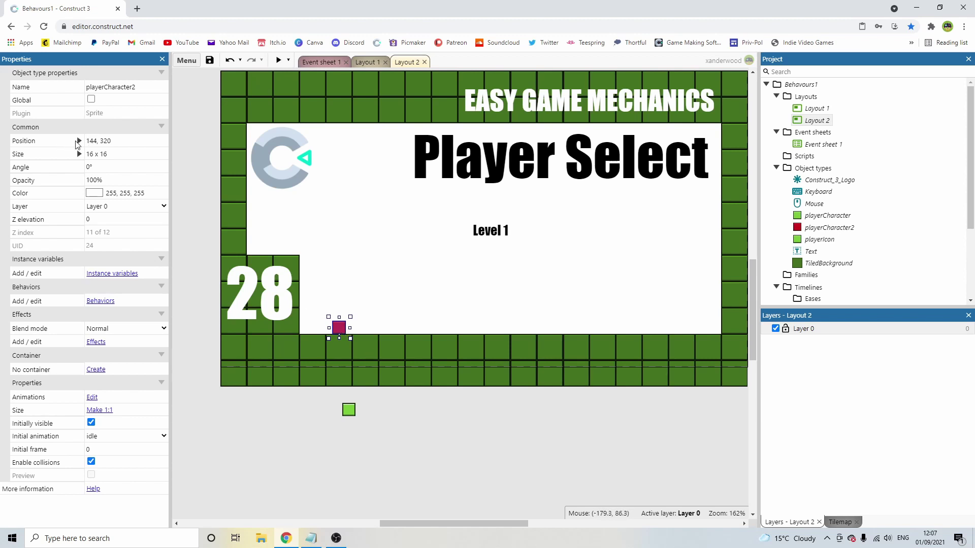
{"action": "left_click", "coordinate": [78, 141]}
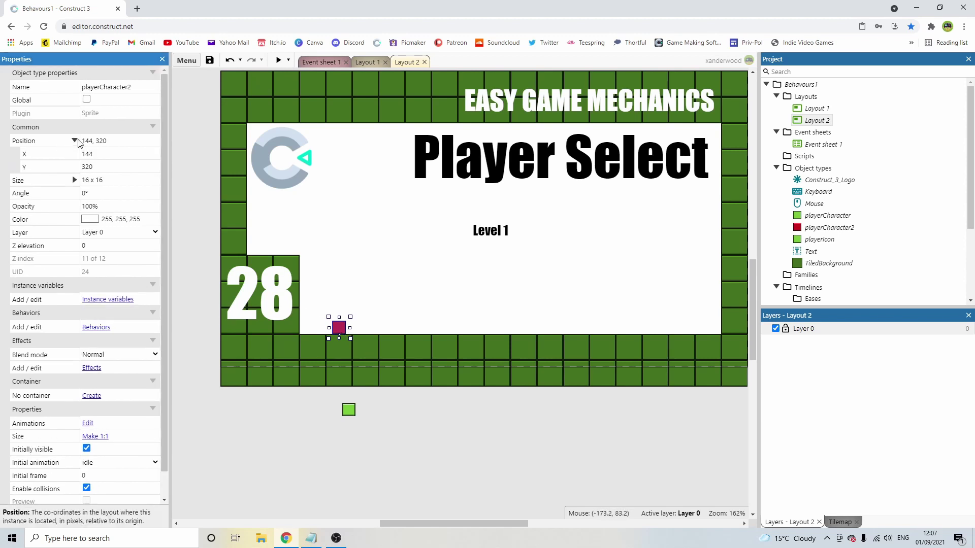
{"action": "left_click", "coordinate": [102, 154]}
{"action": "left_click", "coordinate": [103, 167]}
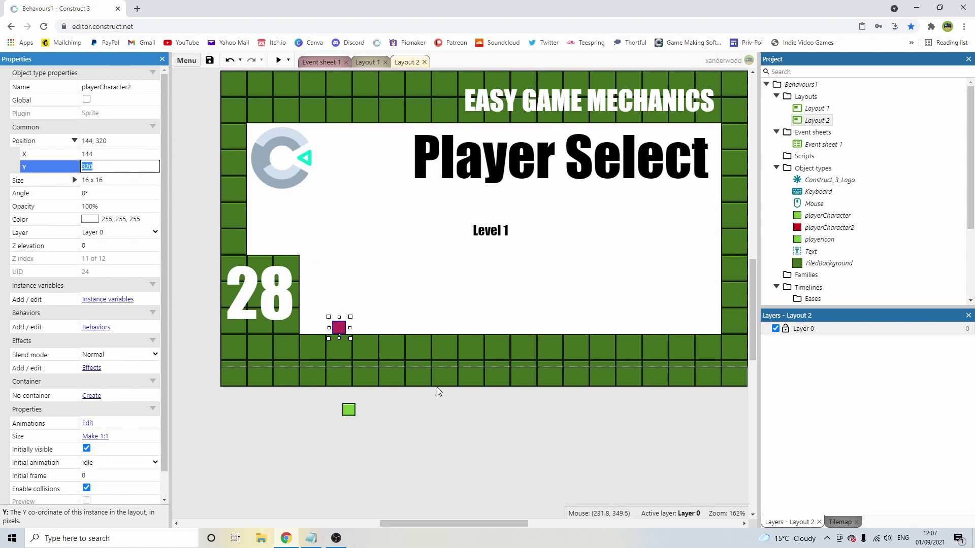
{"action": "left_click", "coordinate": [447, 402]}
{"action": "left_click_drag", "start_coordinate": [341, 330], "coordinate": [379, 411]}
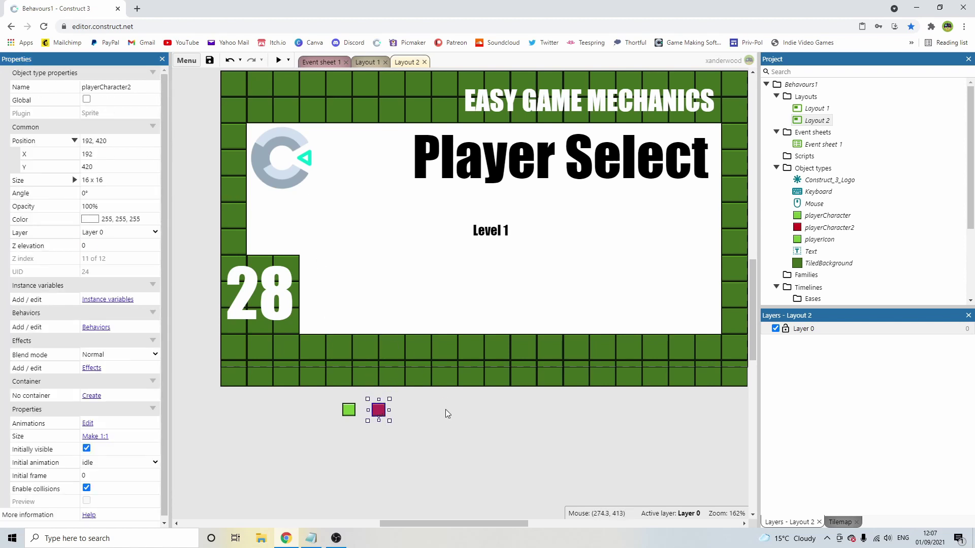
{"action": "left_click", "coordinate": [359, 250]}
Insert a new sprite on Layout 2 and resize its canvas to 8×8
{"action": "double_click", "coordinate": [359, 247]}
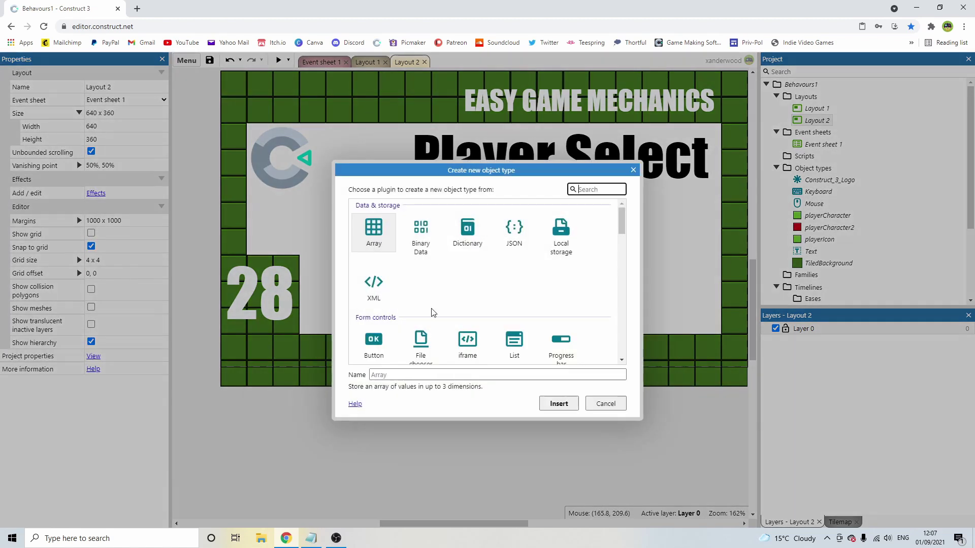
{"action": "scroll", "coordinate": [512, 266], "scroll_direction": "down", "scroll_amount": 5}
{"action": "double_click", "coordinate": [572, 260]}
{"action": "left_click", "coordinate": [371, 226]}
{"action": "left_click", "coordinate": [600, 80]}
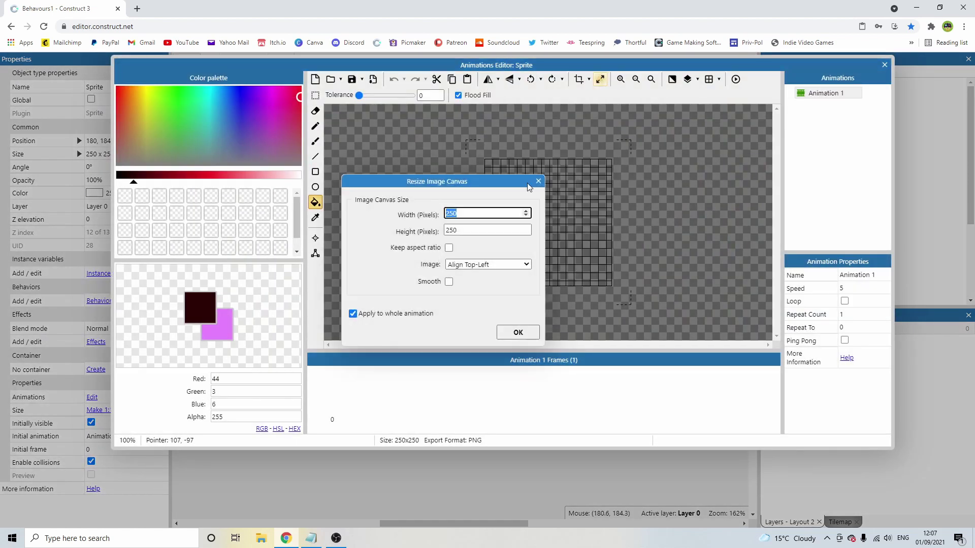
{"action": "type", "text": "8"}
{"action": "key", "text": "Tab"}
{"action": "type", "text": "8"}
{"action": "key", "text": "Return"}
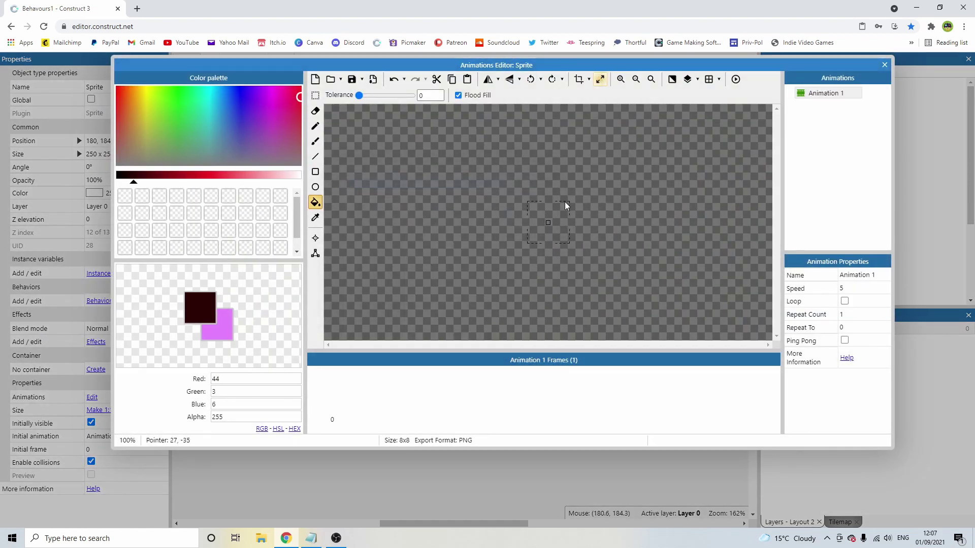
Fill the 8×8 sprite with cyan
{"action": "left_click_drag", "start_coordinate": [192, 113], "coordinate": [166, 103]}
{"action": "left_click", "coordinate": [210, 94]}
{"action": "left_click", "coordinate": [212, 175]}
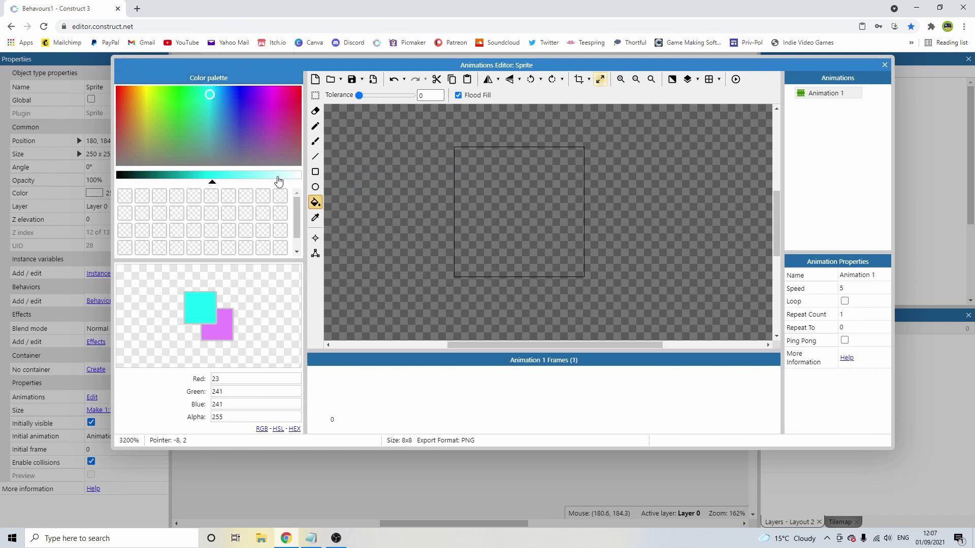
{"action": "left_click", "coordinate": [482, 211]}
{"action": "left_click", "coordinate": [884, 65]}
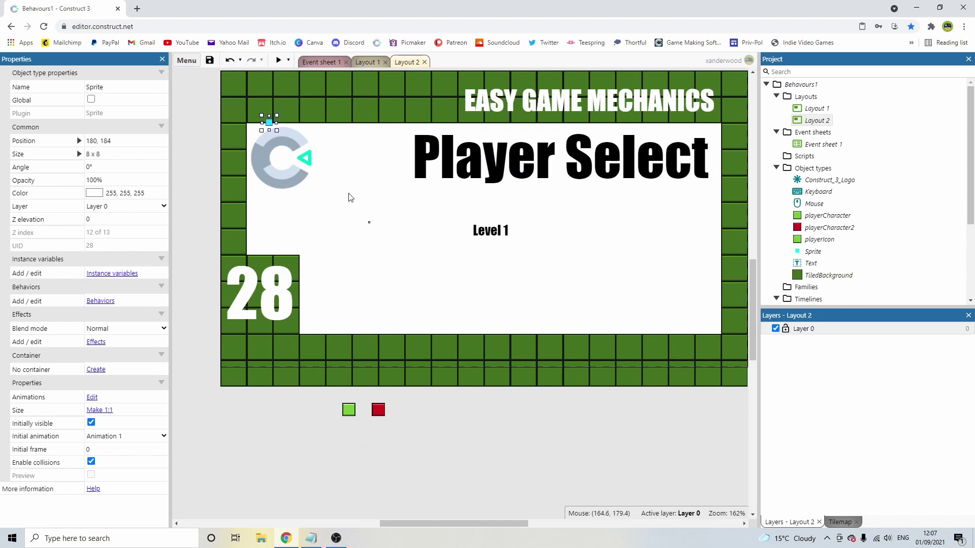
Set the cyan sprite's image origin point using the quick-assign options
{"action": "double_click", "coordinate": [269, 122]}
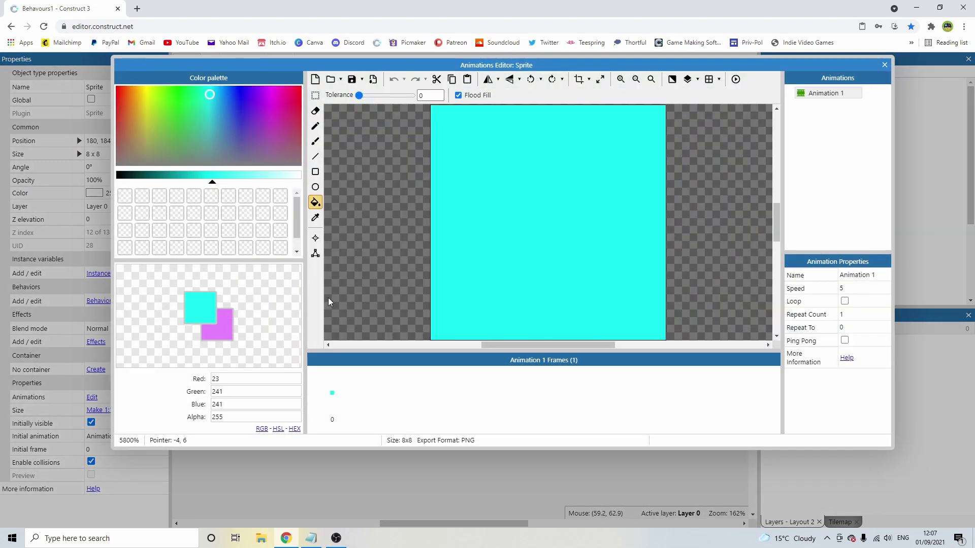
{"action": "left_click", "coordinate": [315, 238]}
{"action": "right_click", "coordinate": [150, 109]}
{"action": "mouse_move", "coordinate": [203, 166]}
{"action": "left_click", "coordinate": [283, 167]}
{"action": "left_click", "coordinate": [884, 65]}
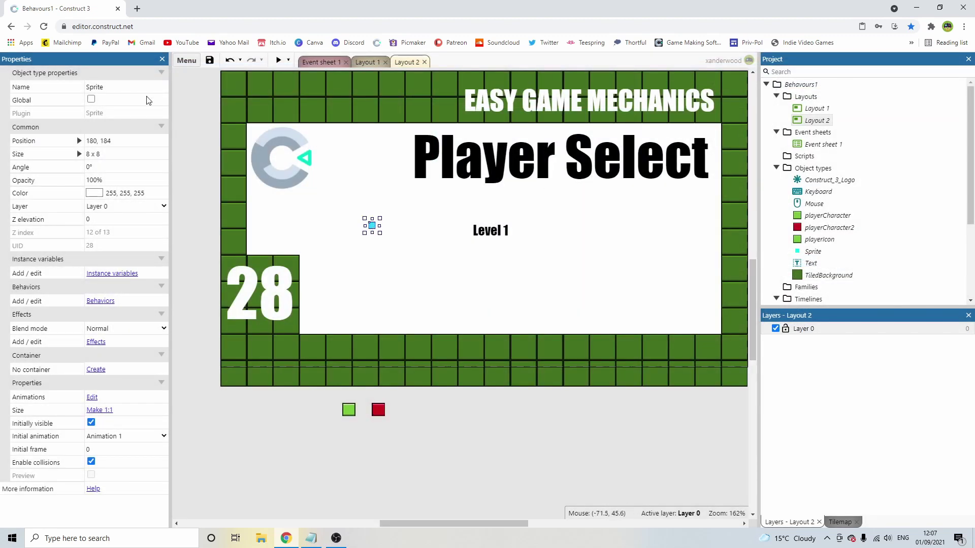
Name the sprite spawnPoint, hide it initially, move it into the level, and select both characters
{"action": "left_click", "coordinate": [137, 88]}
{"action": "type", "text": "spawnPoin"}
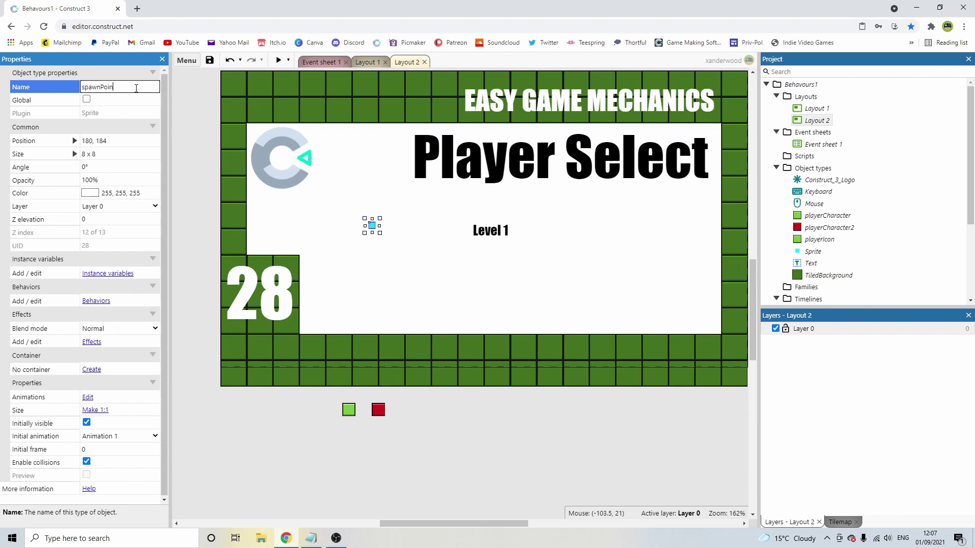
{"action": "key", "text": "Return"}
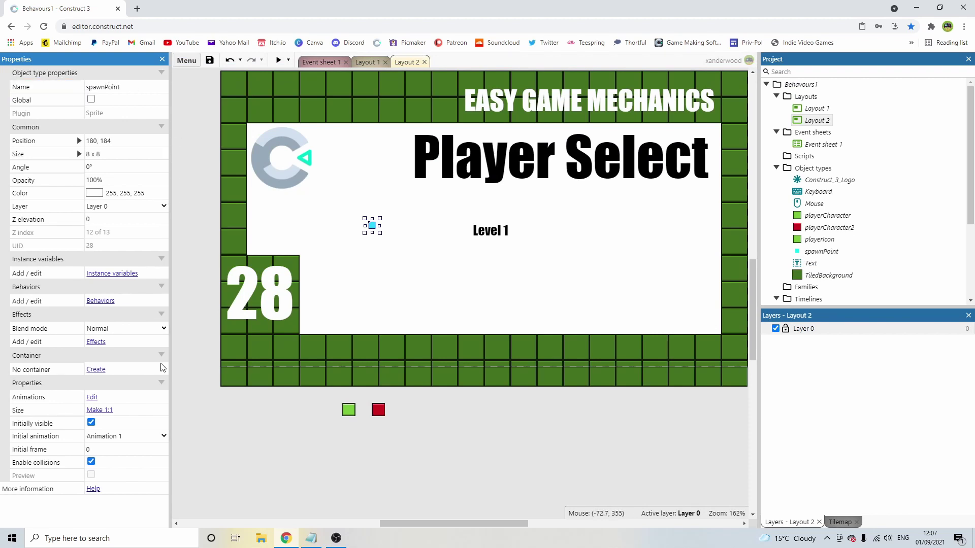
{"action": "left_click", "coordinate": [91, 423]}
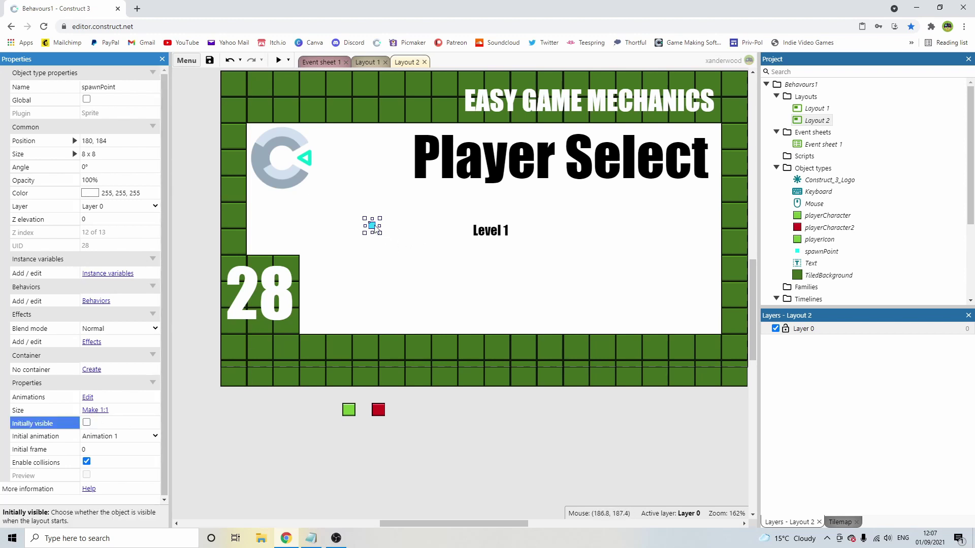
{"action": "left_click_drag", "start_coordinate": [373, 229], "coordinate": [365, 257]}
{"action": "left_click_drag", "start_coordinate": [316, 396], "coordinate": [411, 431]}
Add the Platform behaviour to the green playerCharacter
{"action": "left_click", "coordinate": [221, 456]}
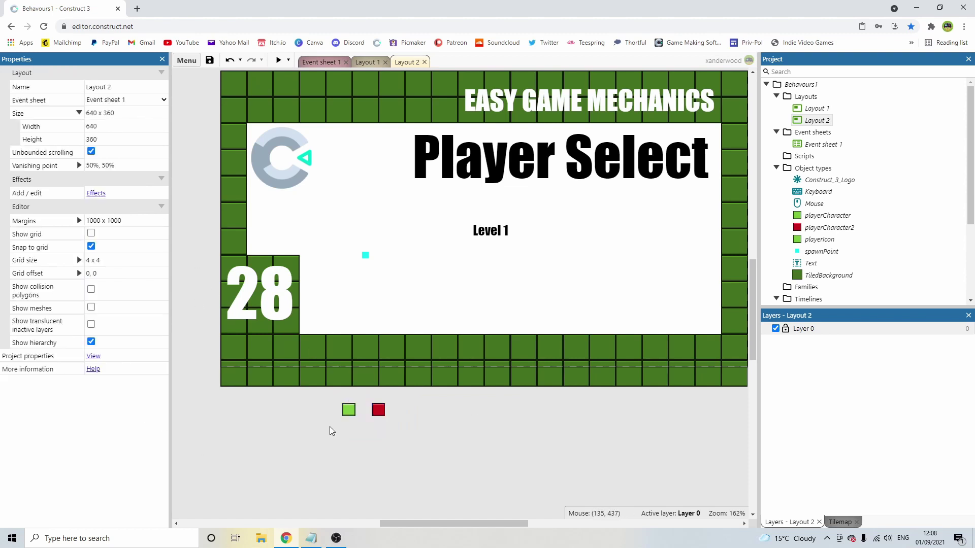
{"action": "left_click", "coordinate": [349, 410]}
{"action": "left_click", "coordinate": [100, 301]}
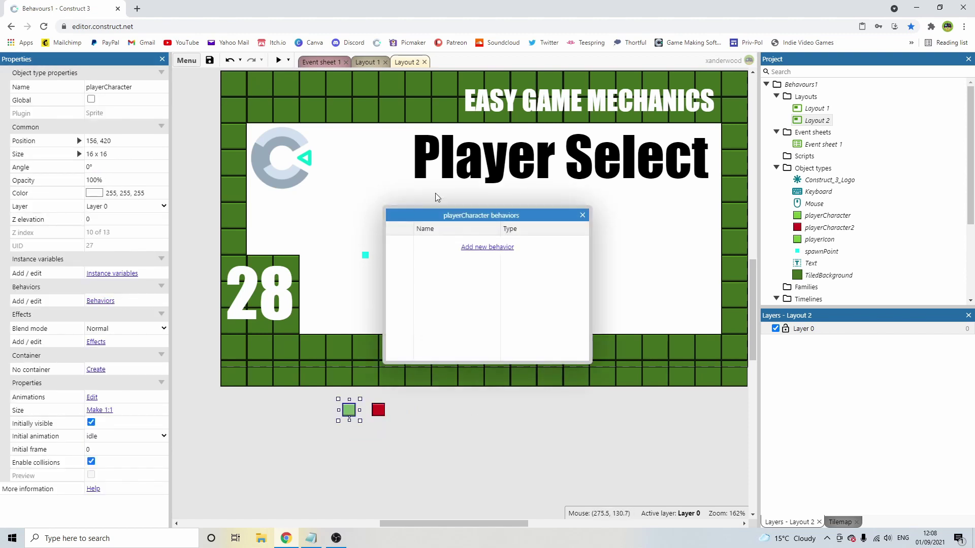
{"action": "left_click", "coordinate": [476, 248]}
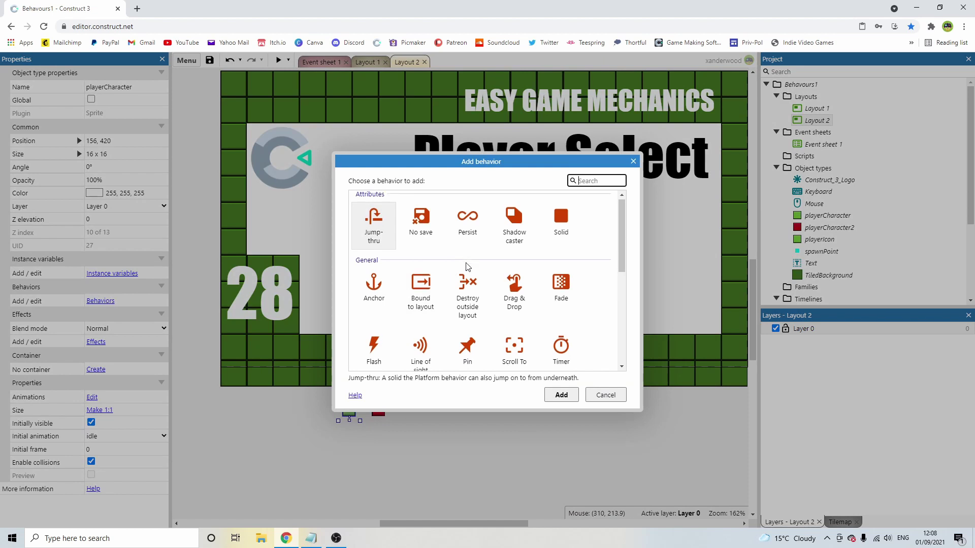
{"action": "scroll", "coordinate": [467, 266], "scroll_direction": "down", "scroll_amount": 2}
{"action": "scroll", "coordinate": [469, 266], "scroll_direction": "down", "scroll_amount": 2}
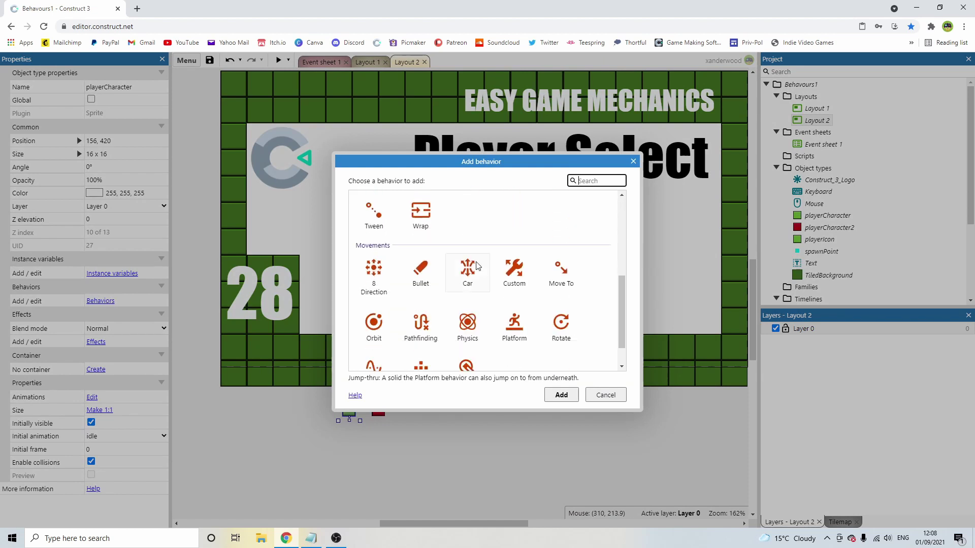
{"action": "double_click", "coordinate": [514, 312]}
{"action": "left_click", "coordinate": [582, 215]}
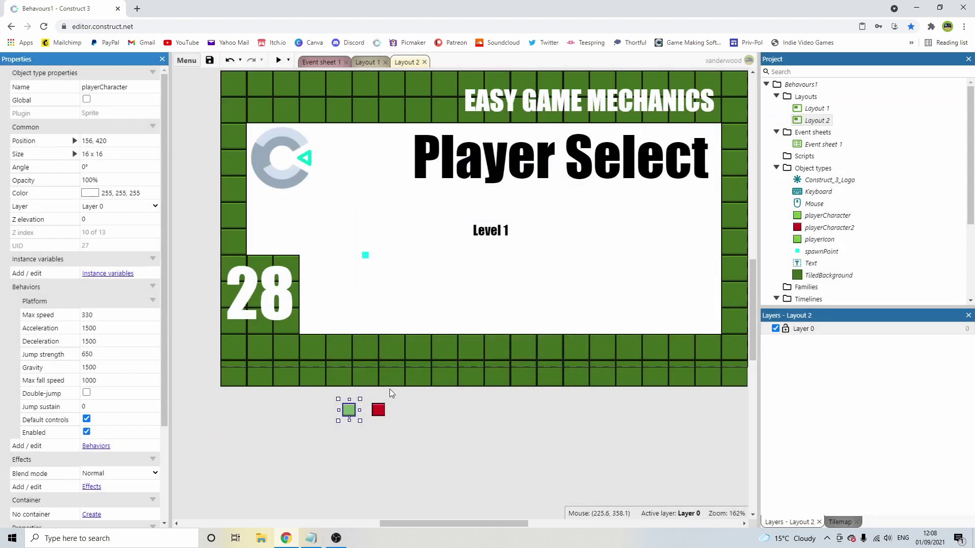
Add the Platform behaviour to the red playerCharacter2
{"action": "left_click", "coordinate": [378, 409]}
{"action": "left_click", "coordinate": [96, 327]}
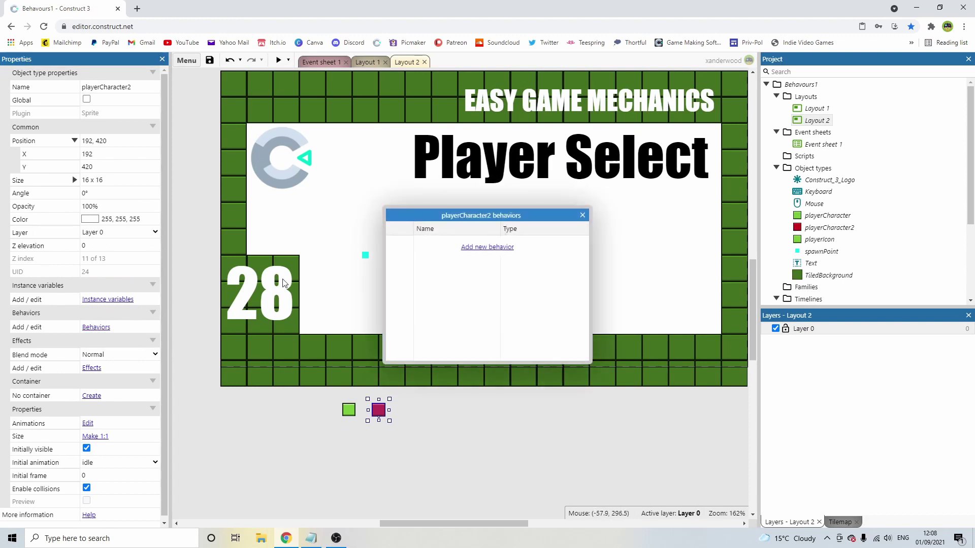
{"action": "left_click", "coordinate": [463, 251]}
{"action": "scroll", "coordinate": [507, 310], "scroll_direction": "down", "scroll_amount": 5}
{"action": "double_click", "coordinate": [525, 296]}
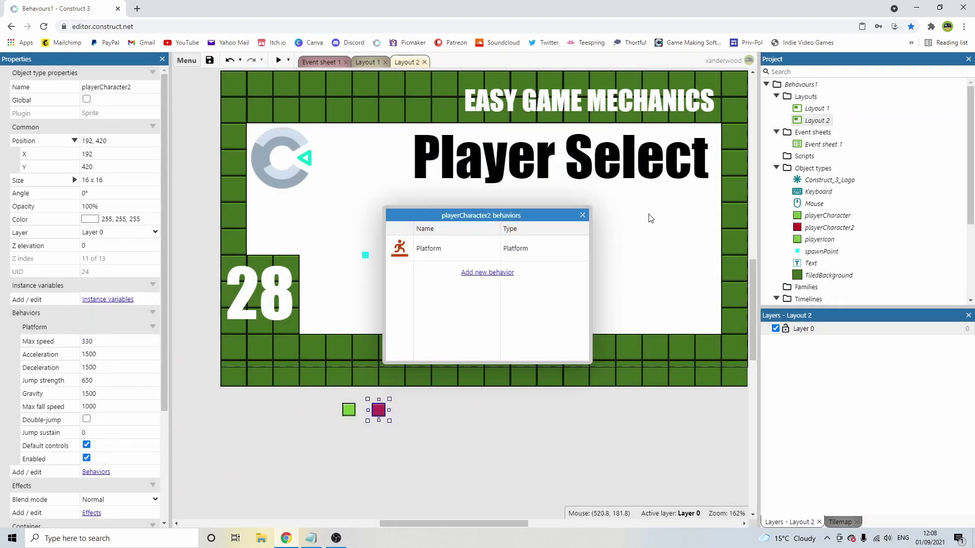
{"action": "left_click", "coordinate": [583, 212]}
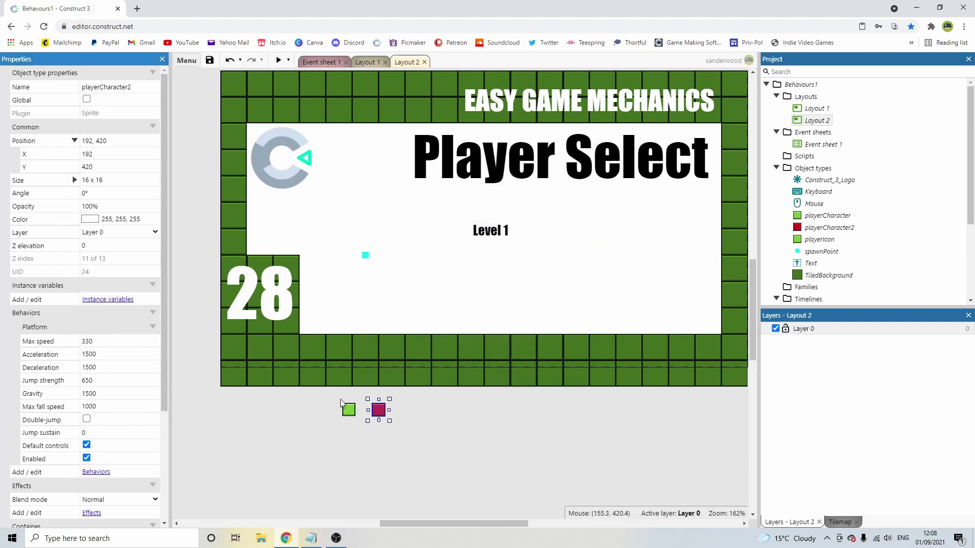
{"action": "left_click", "coordinate": [364, 256]}
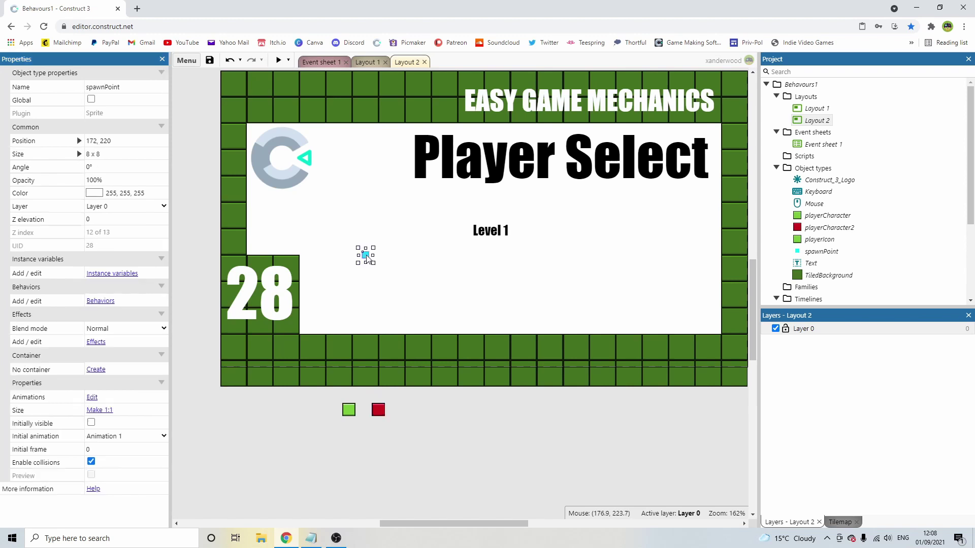
{"action": "left_click", "coordinate": [416, 280]}
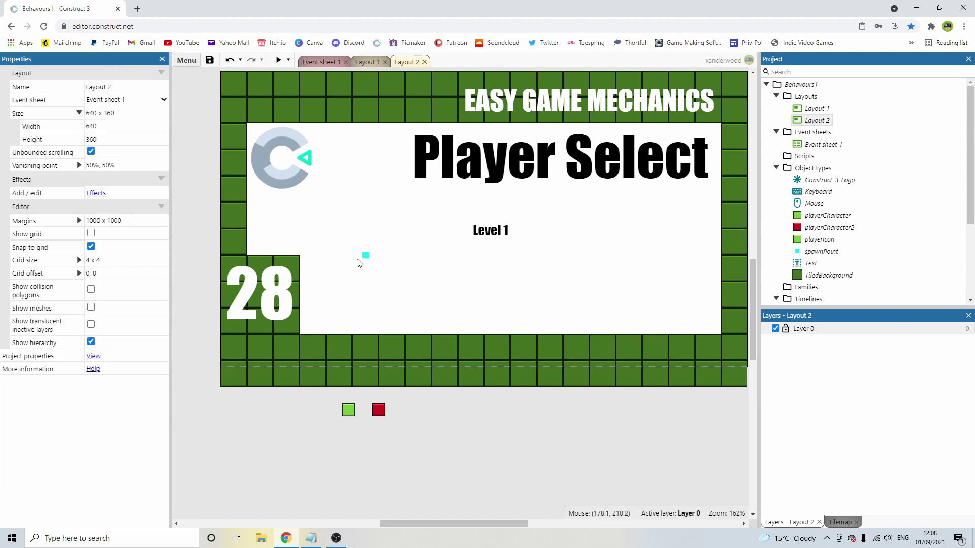
In Event sheet 1, make the create playerCharacter action spawn at spawnPoint.X, spawnPoint.Y
{"action": "left_click", "coordinate": [323, 62]}
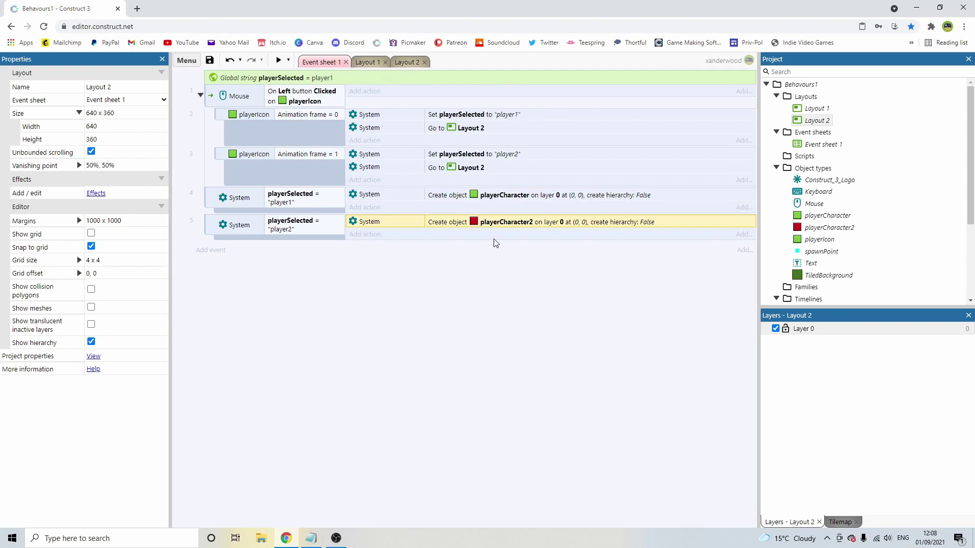
{"action": "double_click", "coordinate": [500, 195]}
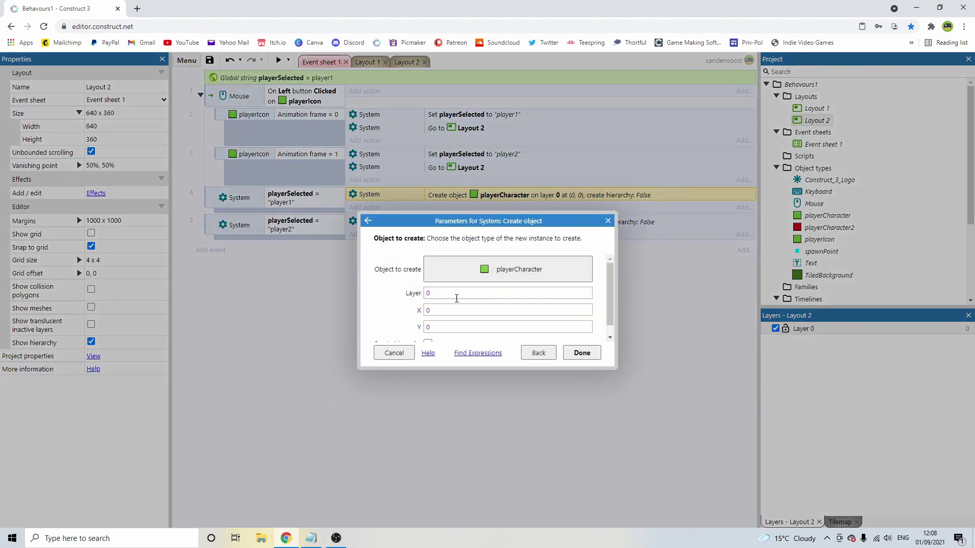
{"action": "left_click", "coordinate": [438, 313]}
{"action": "type", "text": "spawnPoint"}
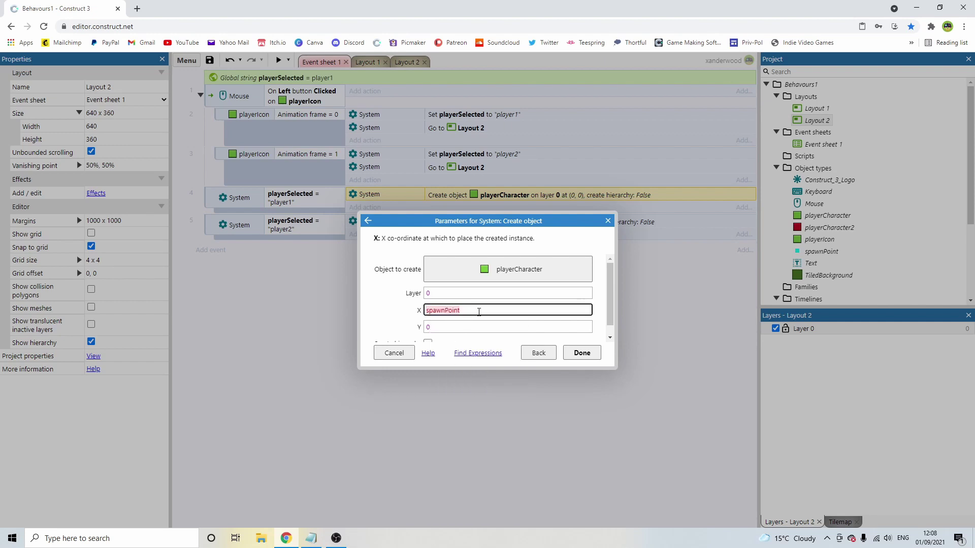
{"action": "type", "text": ".x"}
{"action": "left_click", "coordinate": [446, 327]}
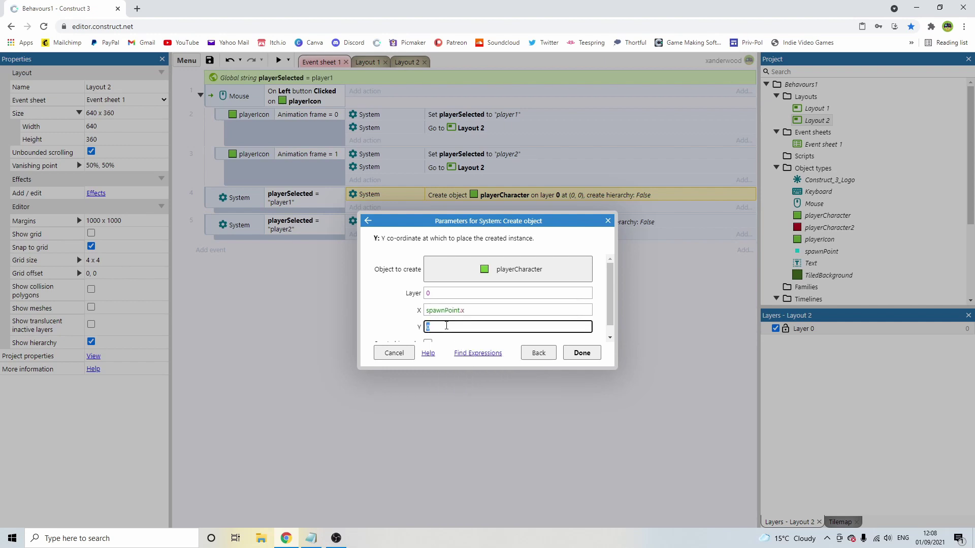
{"action": "type", "text": "spawn"}
{"action": "left_click", "coordinate": [463, 341]}
{"action": "type", "text": ".y"}
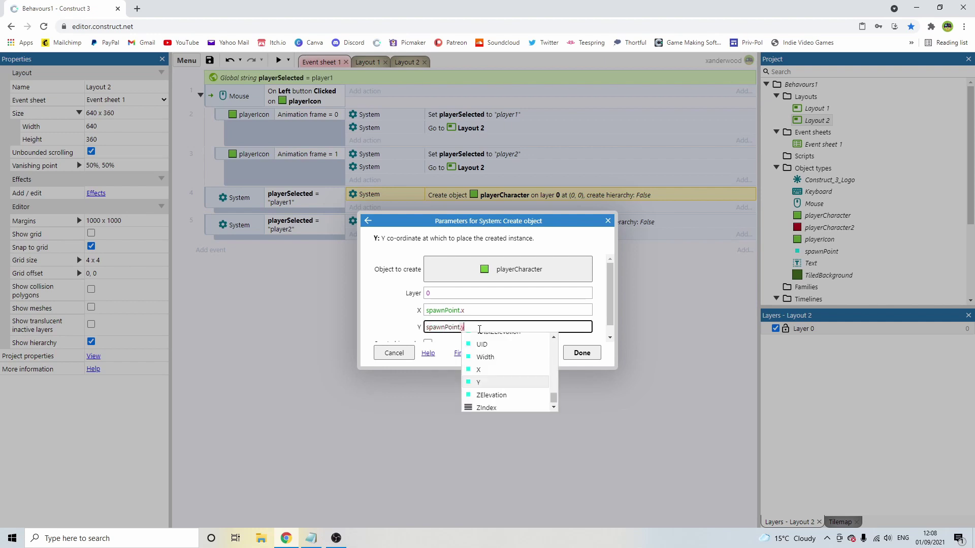
{"action": "key", "text": "Return"}
Make the create playerCharacter2 action spawn at spawnPoint.X, spawnPoint.Y
{"action": "double_click", "coordinate": [481, 223]}
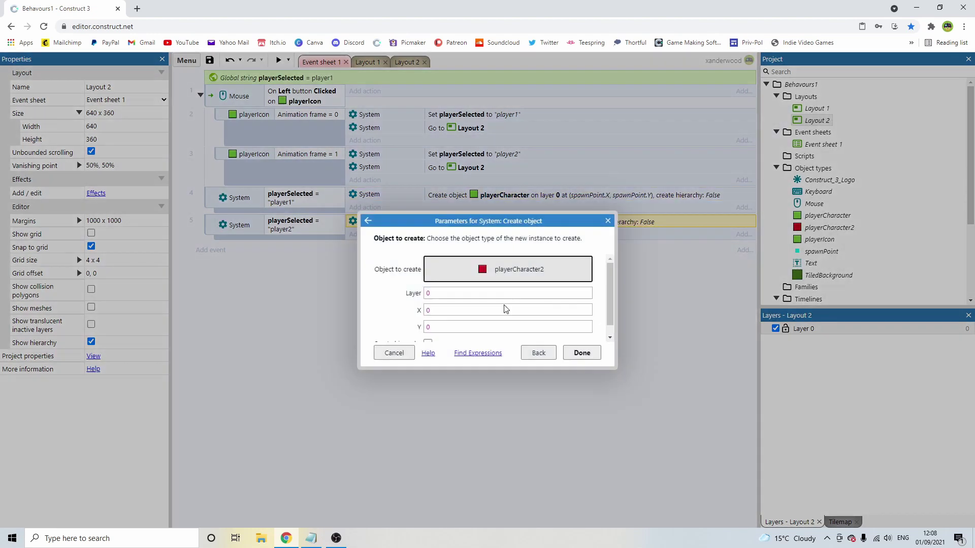
{"action": "double_click", "coordinate": [440, 311]}
{"action": "type", "text": "sp"}
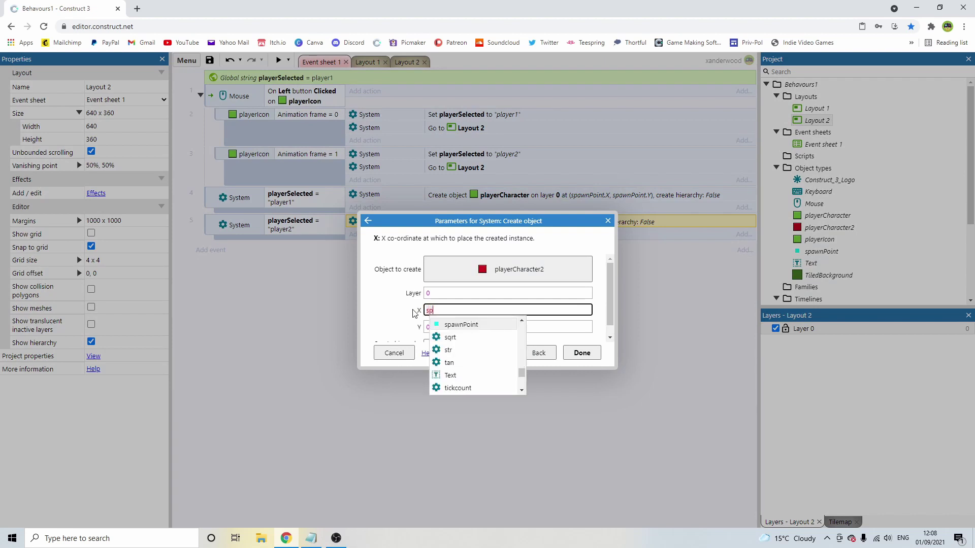
{"action": "type", "text": "awnPoint.x"}
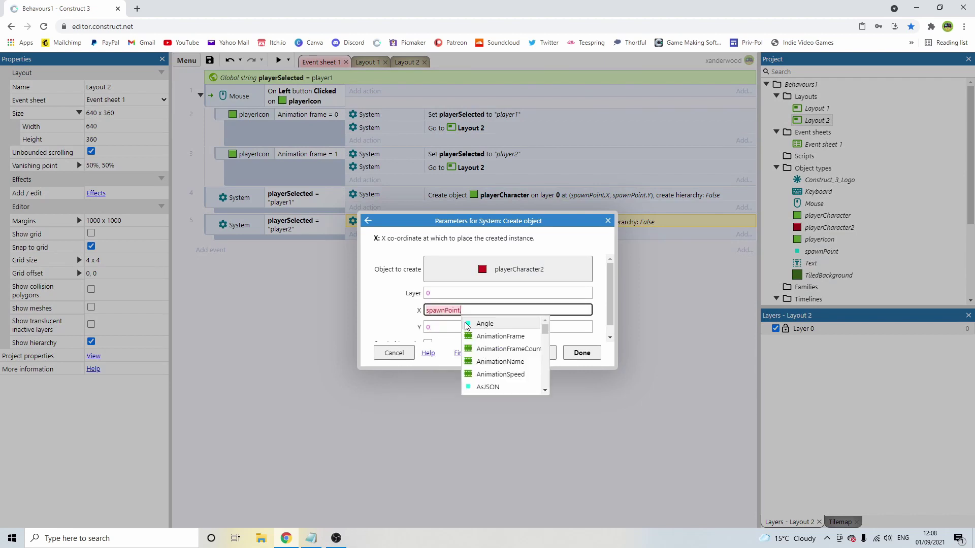
{"action": "double_click", "coordinate": [454, 326]}
{"action": "type", "text": "sp"}
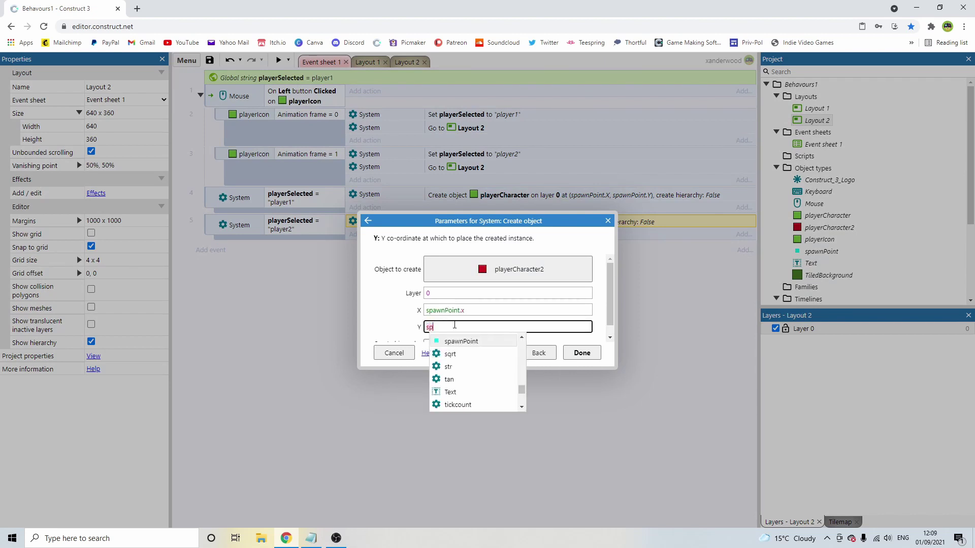
{"action": "type", "text": "awn"}
{"action": "left_click", "coordinate": [460, 341]}
{"action": "type", "text": "."}
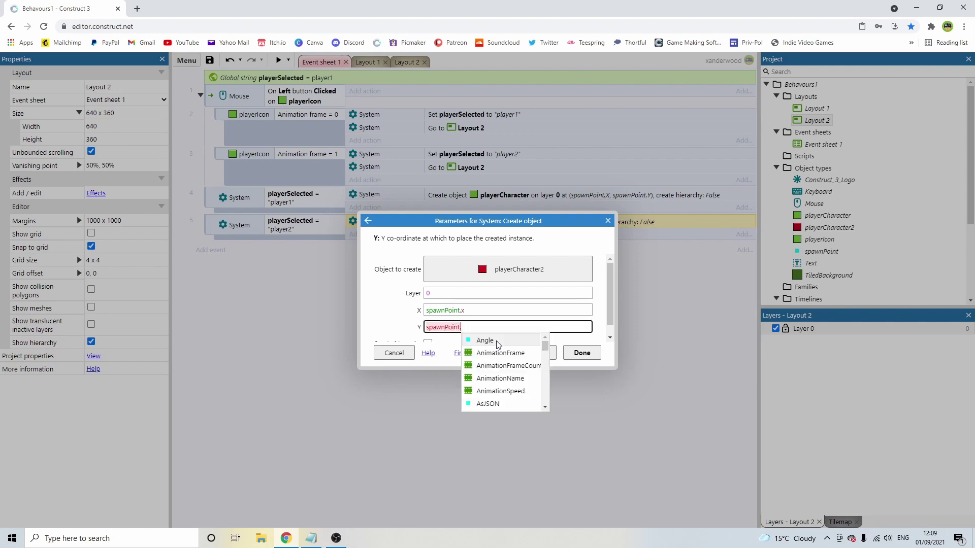
{"action": "type", "text": "Y"}
{"action": "key", "text": "Return"}
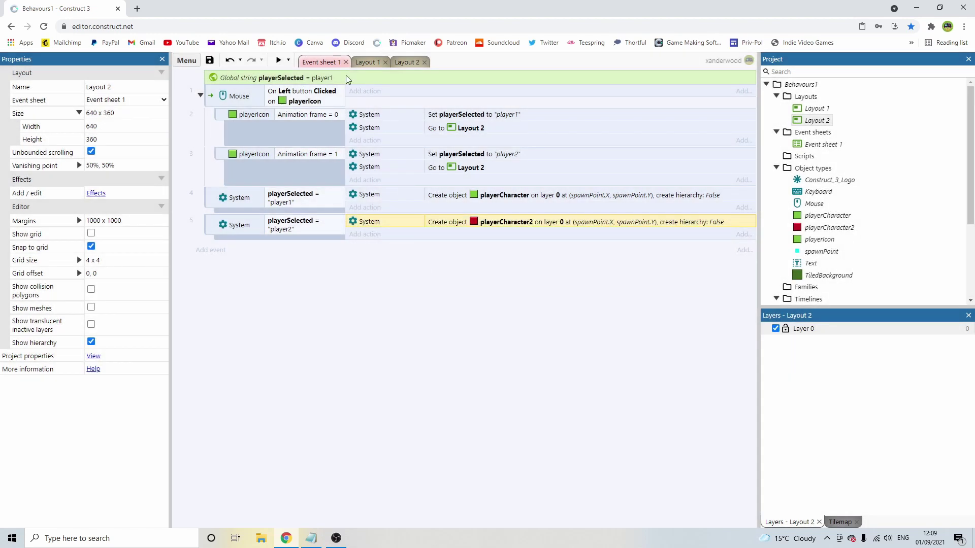
On Layout 2, add the Destroy outside layout behaviour to the green playerCharacter sprite
{"action": "left_click", "coordinate": [366, 62]}
{"action": "left_click", "coordinate": [405, 62]}
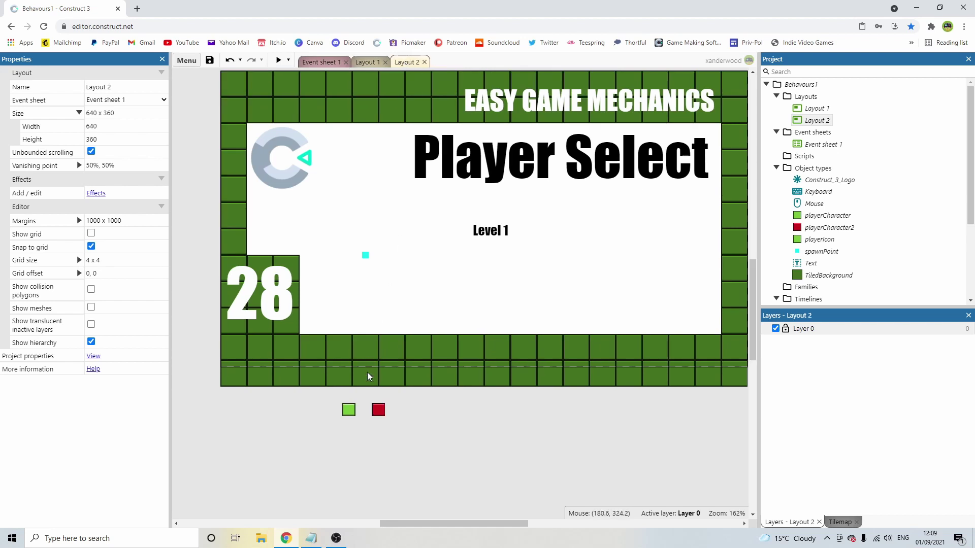
{"action": "left_click_drag", "start_coordinate": [332, 398], "coordinate": [414, 437]}
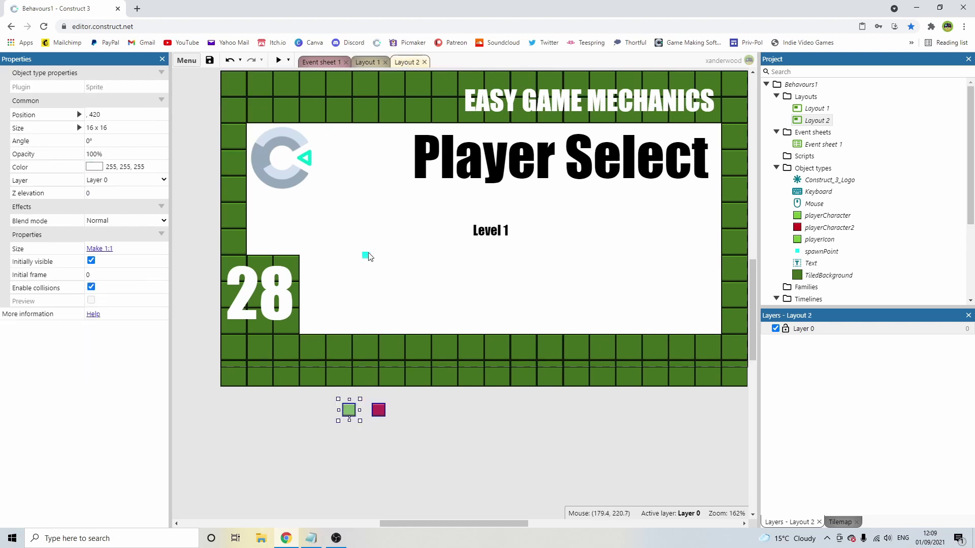
{"action": "left_click", "coordinate": [421, 446]}
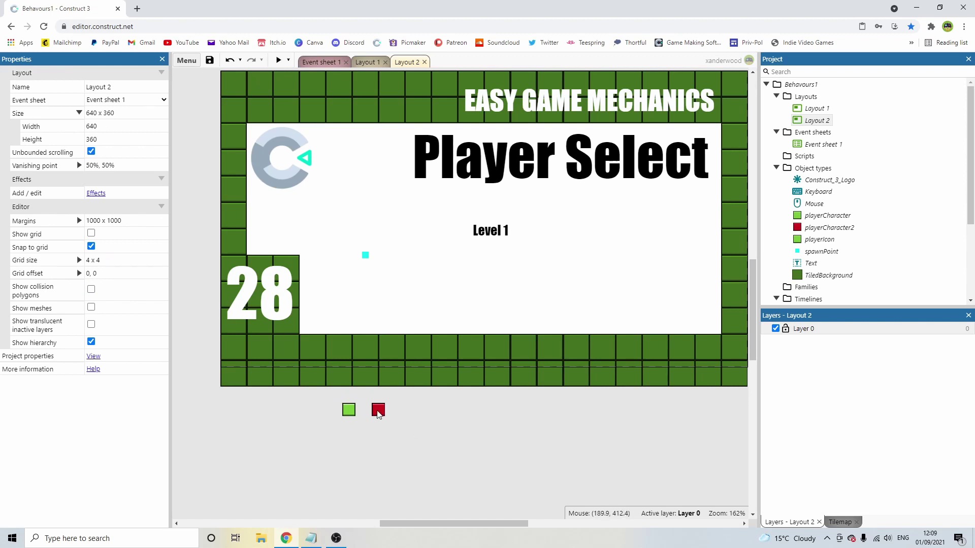
{"action": "middle_click_drag", "start_coordinate": [413, 185], "coordinate": [404, 204]}
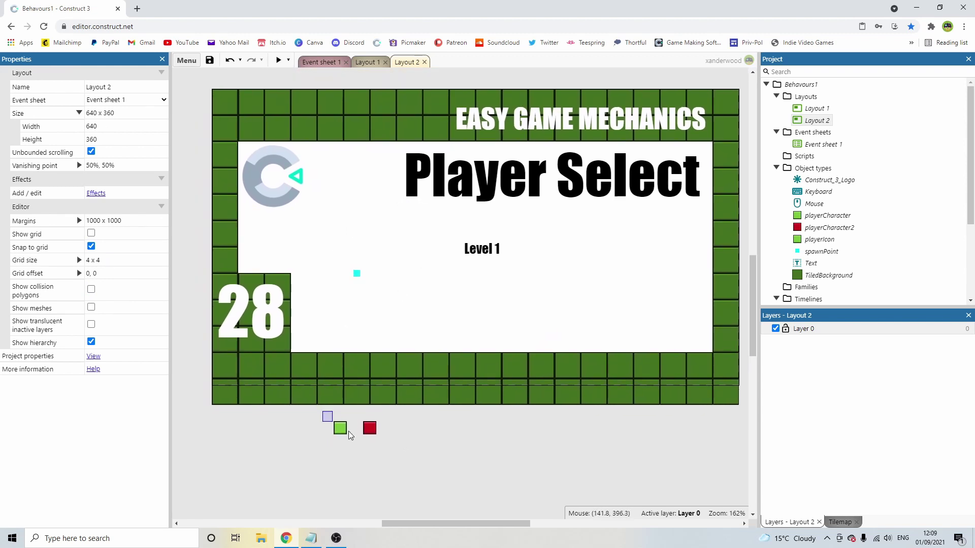
{"action": "left_click_drag", "start_coordinate": [376, 452], "coordinate": [369, 430]}
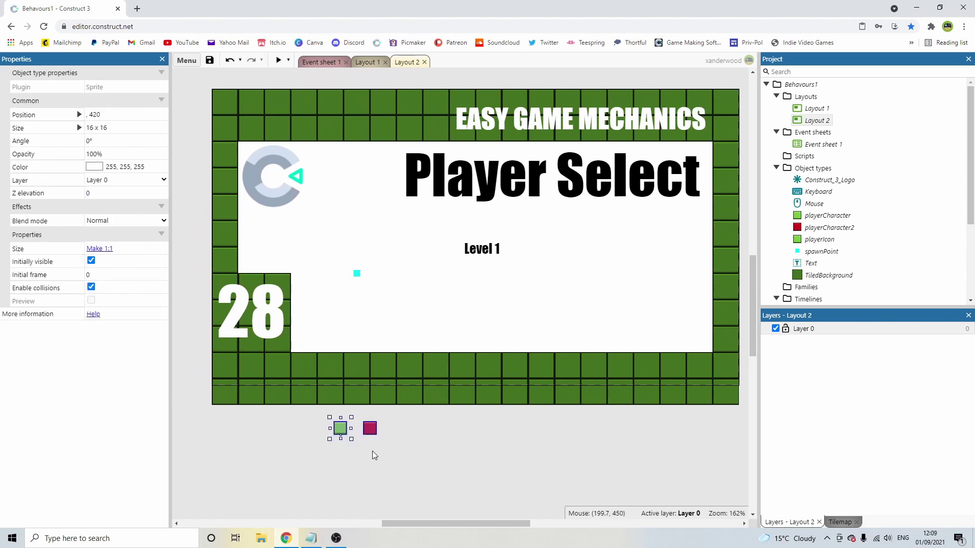
{"action": "left_click", "coordinate": [377, 446]}
{"action": "left_click", "coordinate": [337, 432]}
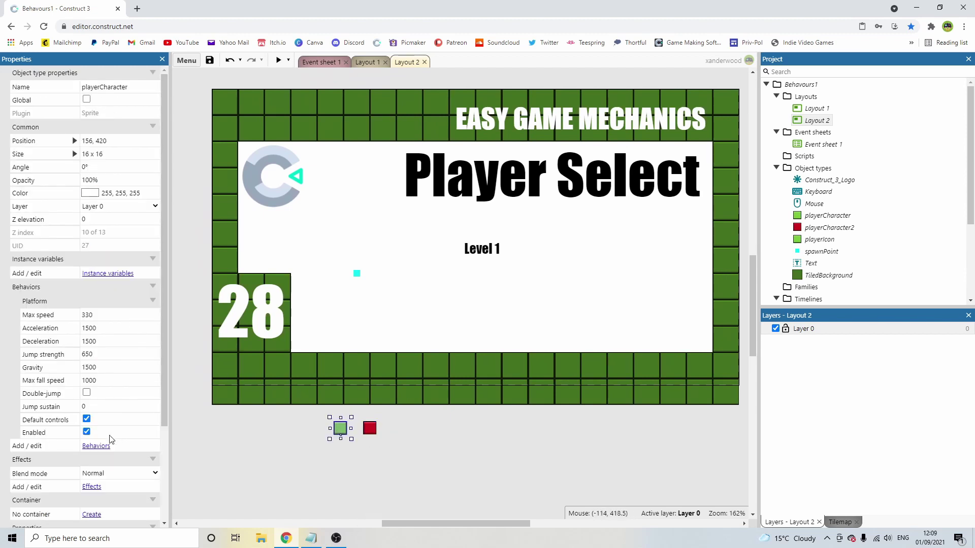
{"action": "left_click", "coordinate": [96, 446]}
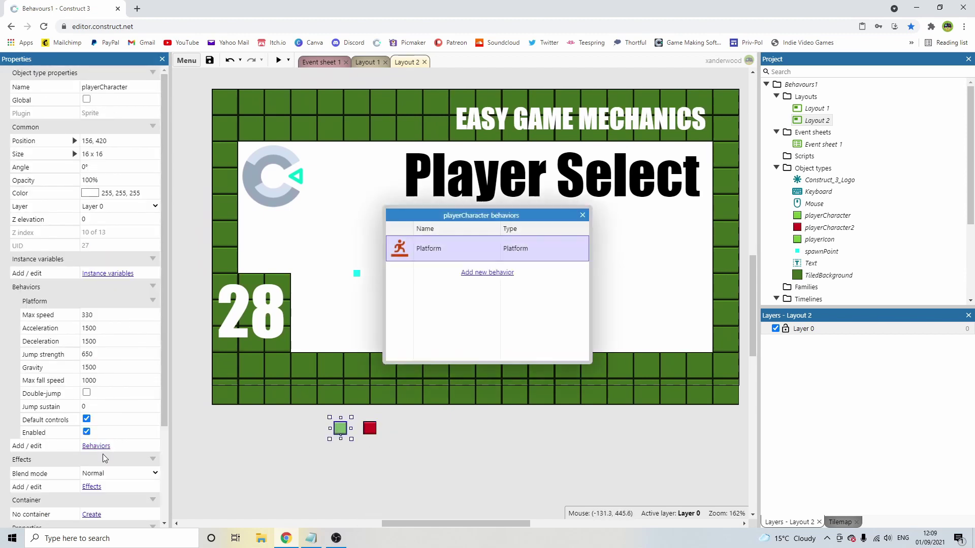
{"action": "left_click", "coordinate": [500, 272]}
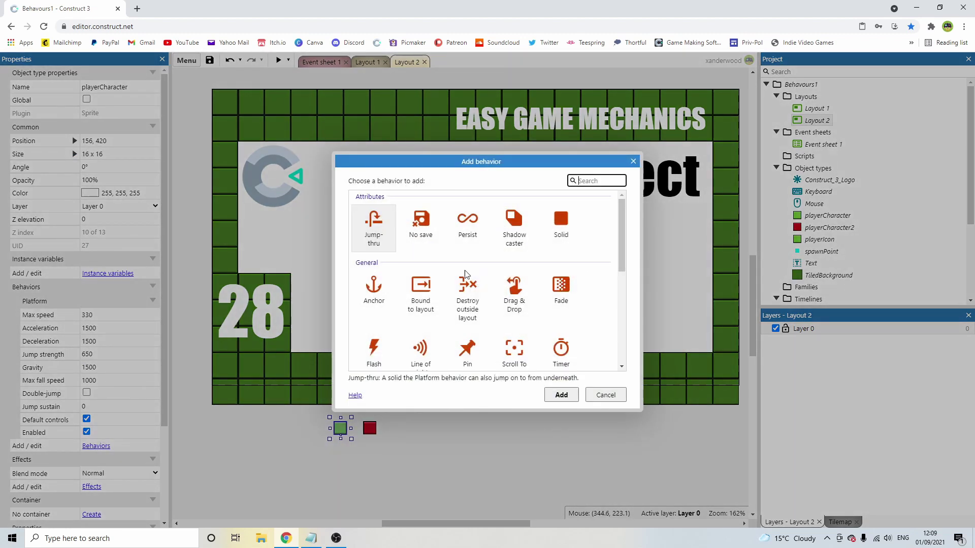
{"action": "double_click", "coordinate": [468, 285]}
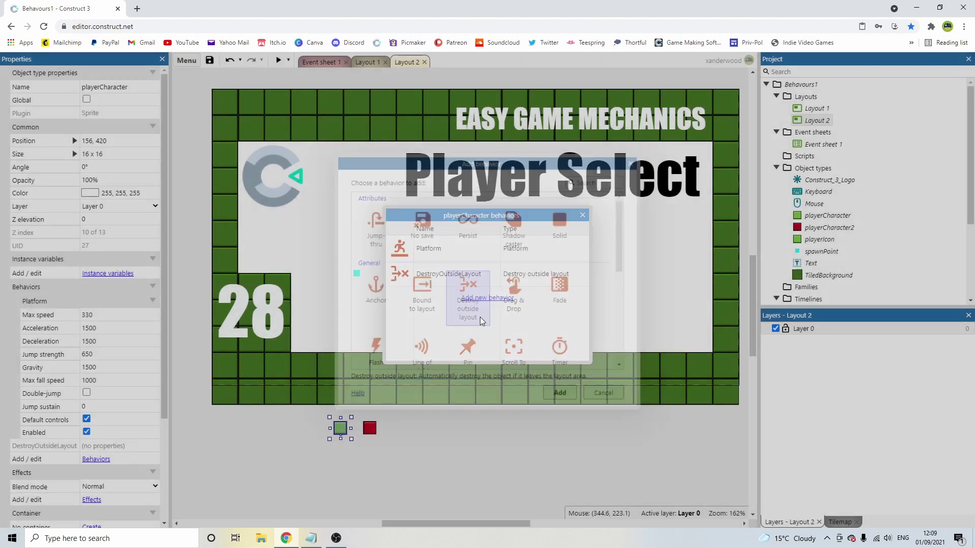
{"action": "key", "text": "Escape"}
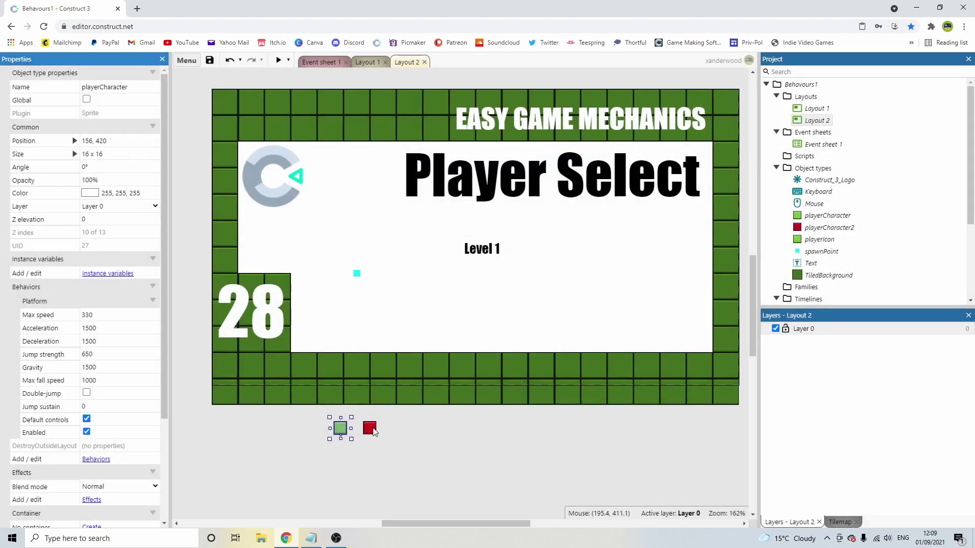
Add the Destroy outside layout behaviour to the red playerCharacter2 sprite
{"action": "left_click", "coordinate": [372, 430]}
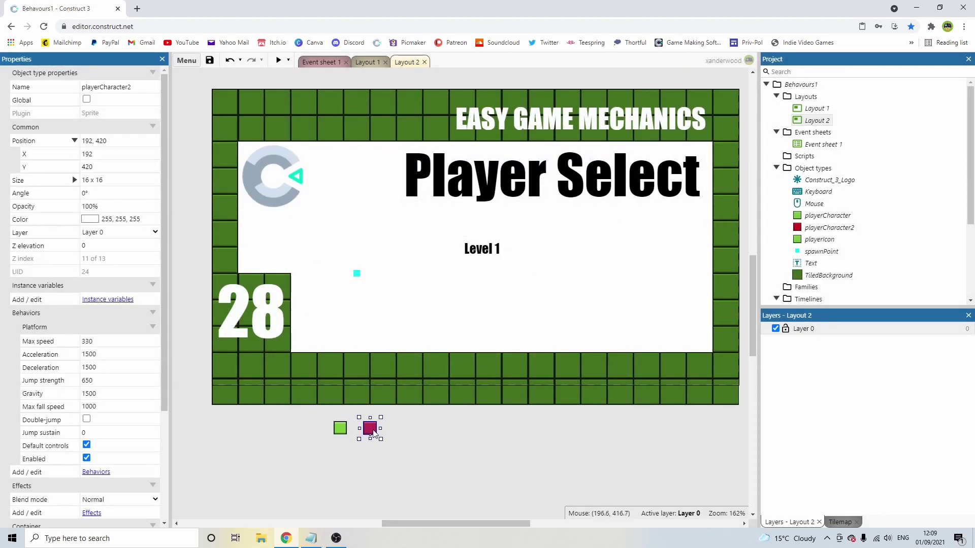
{"action": "left_click", "coordinate": [102, 472]}
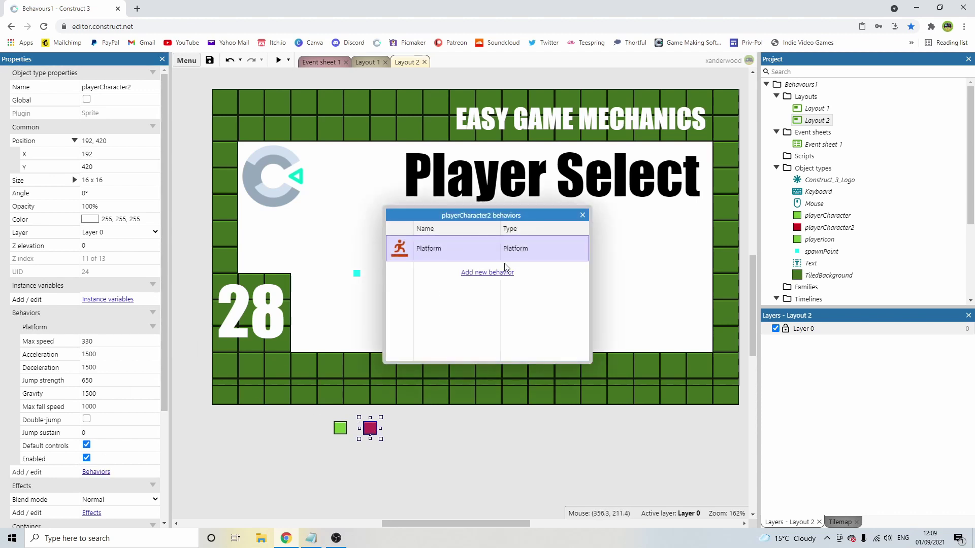
{"action": "left_click", "coordinate": [495, 273]}
{"action": "left_click", "coordinate": [467, 303]}
{"action": "double_click", "coordinate": [467, 303]}
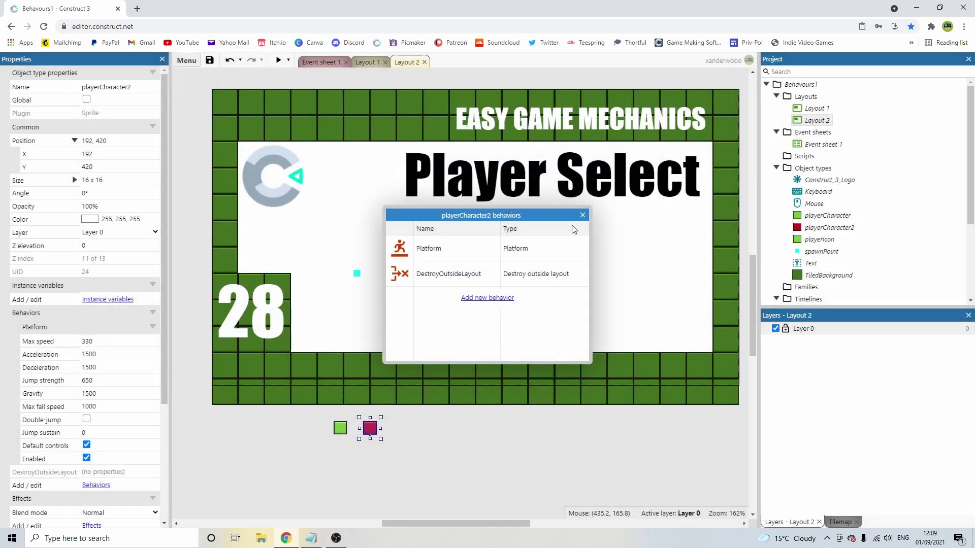
{"action": "left_click", "coordinate": [583, 217]}
{"action": "left_click", "coordinate": [501, 230]}
Preview the game from Layout 1 and pick the green player
{"action": "left_click", "coordinate": [380, 61]}
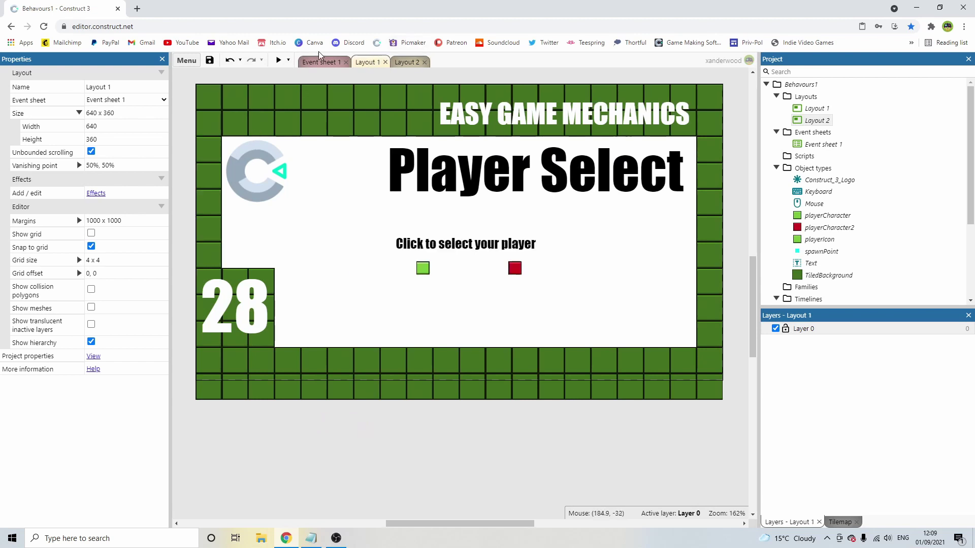
{"action": "left_click", "coordinate": [275, 61]}
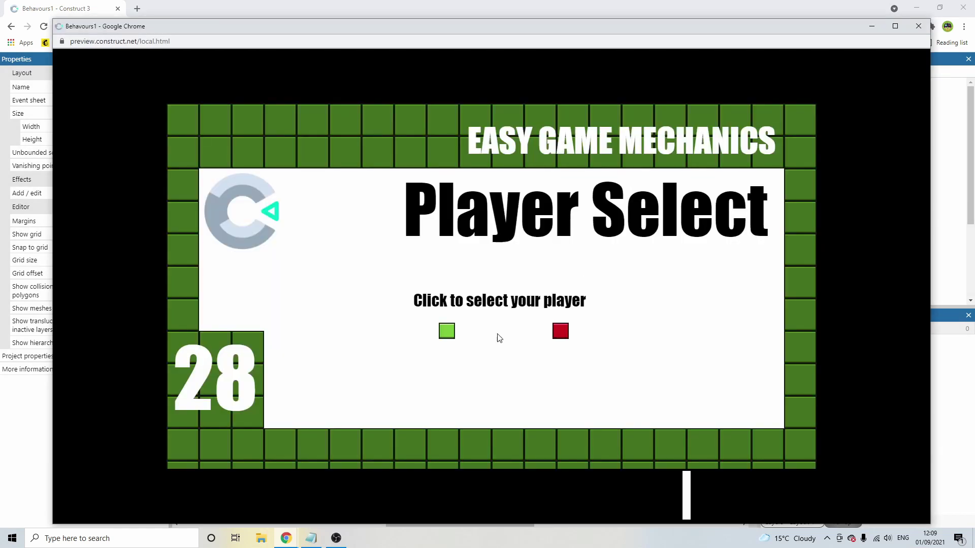
{"action": "left_click", "coordinate": [446, 331]}
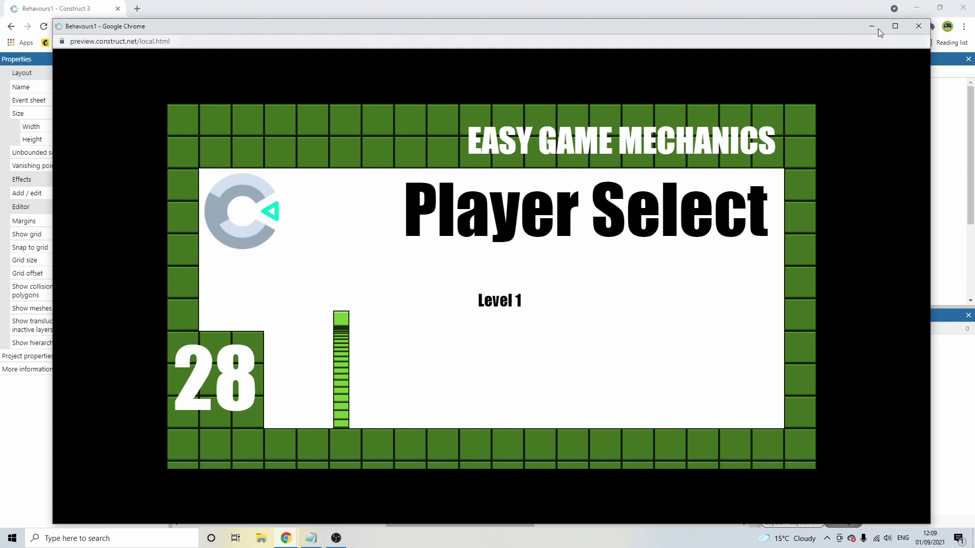
{"action": "left_click", "coordinate": [917, 26]}
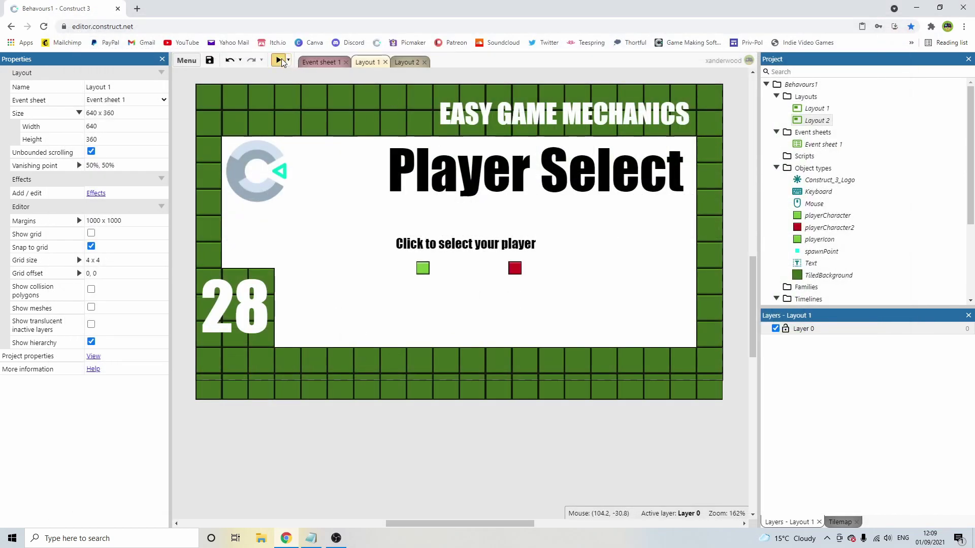
Preview again picking the red player, then return to Event sheet 1
{"action": "left_click", "coordinate": [281, 59]}
{"action": "left_click", "coordinate": [561, 332]}
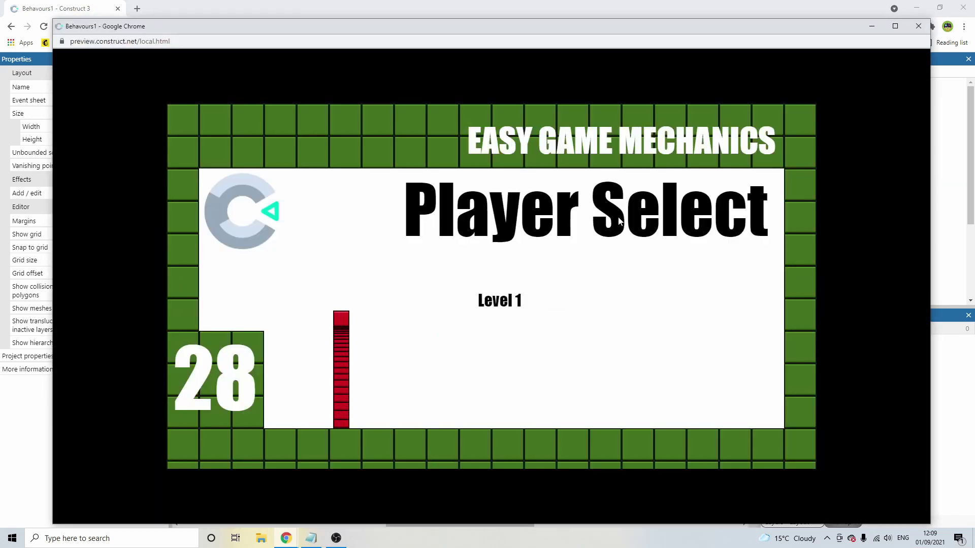
{"action": "left_click", "coordinate": [918, 25]}
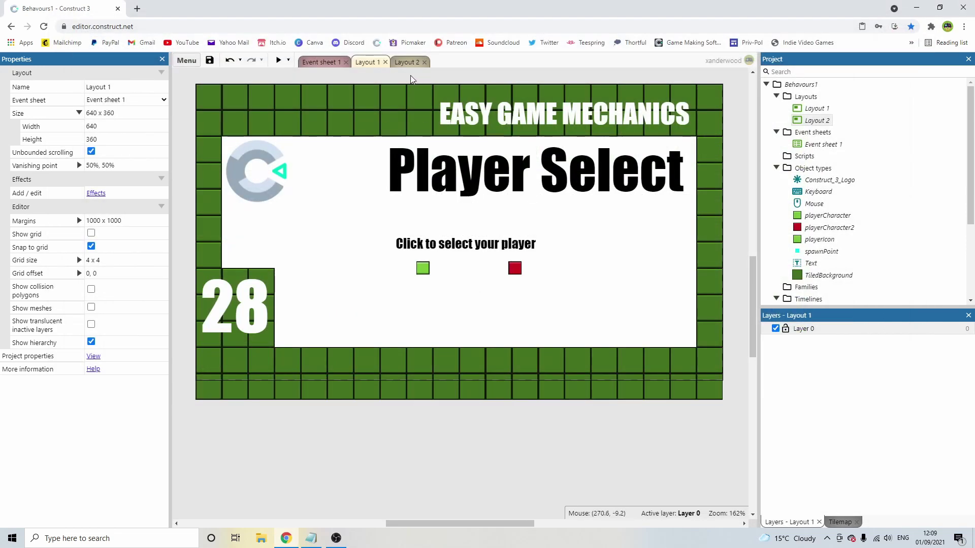
{"action": "left_click", "coordinate": [322, 62]}
Select the whole event 4 (playerSelected = "player1") and insert a blank sub-event under it
{"action": "left_click", "coordinate": [335, 281]}
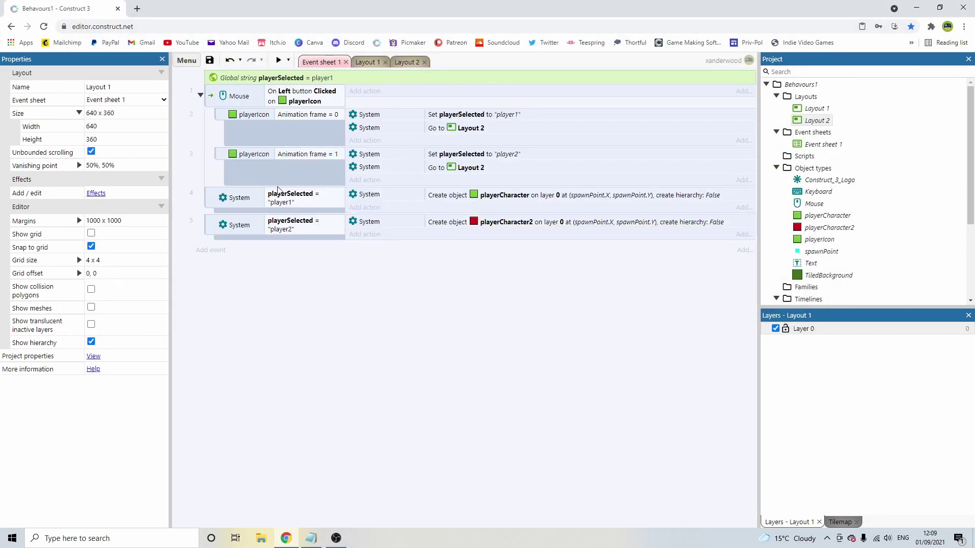
{"action": "left_click", "coordinate": [279, 202]}
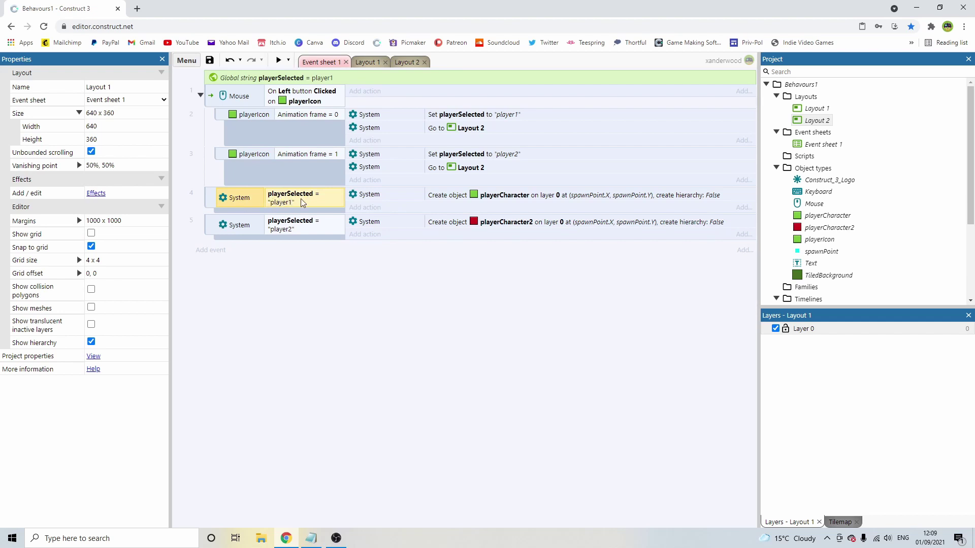
{"action": "left_click", "coordinate": [467, 197]}
{"action": "left_click", "coordinate": [305, 203]}
{"action": "left_click", "coordinate": [305, 79]}
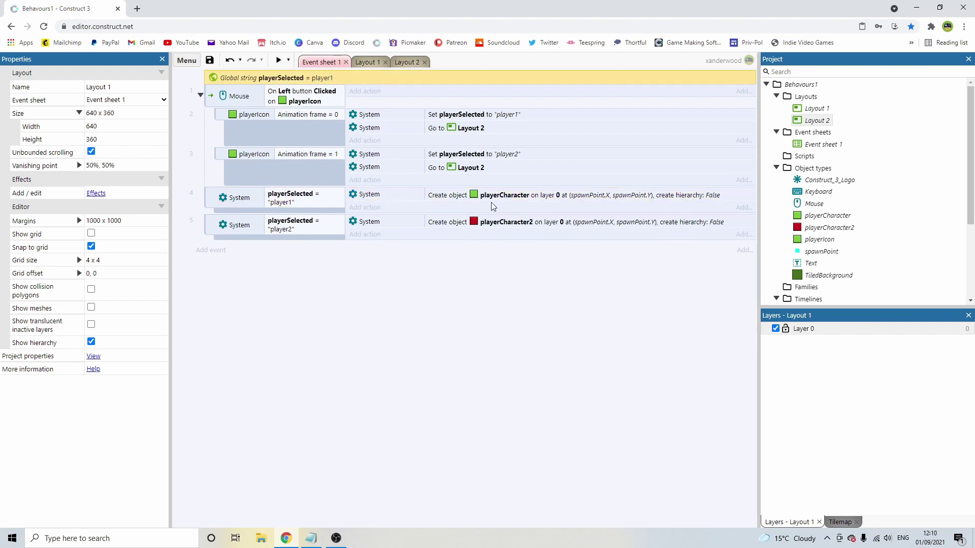
{"action": "left_click", "coordinate": [512, 198]}
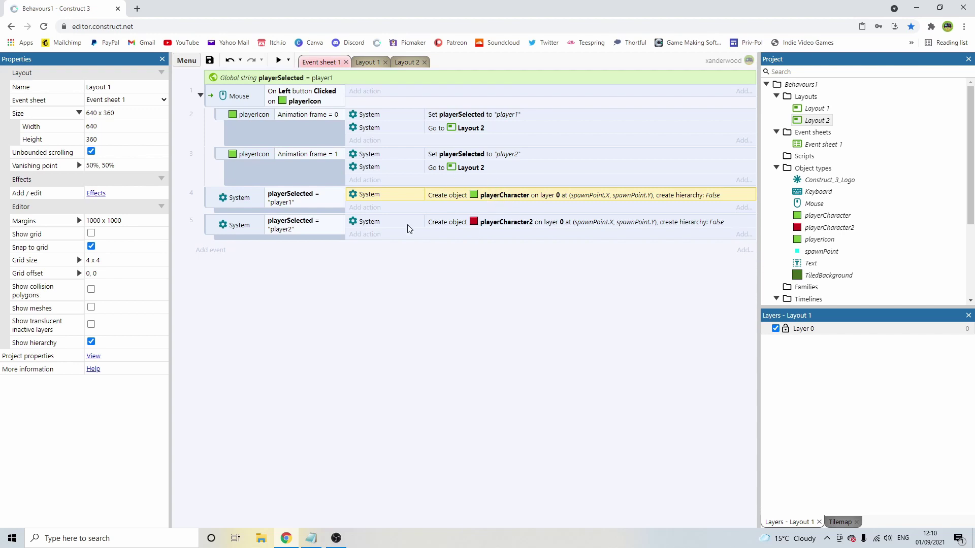
{"action": "left_click", "coordinate": [210, 200]}
{"action": "key", "text": "b"}
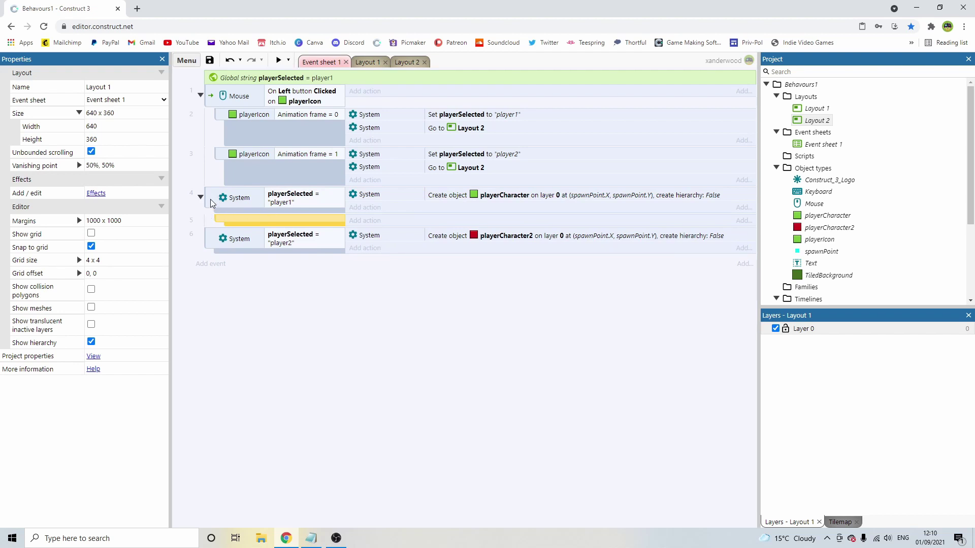
Add a sub-event under player2; give the player1 sub-event Trigger once and its create playerCharacter action
{"action": "left_click", "coordinate": [216, 236]}
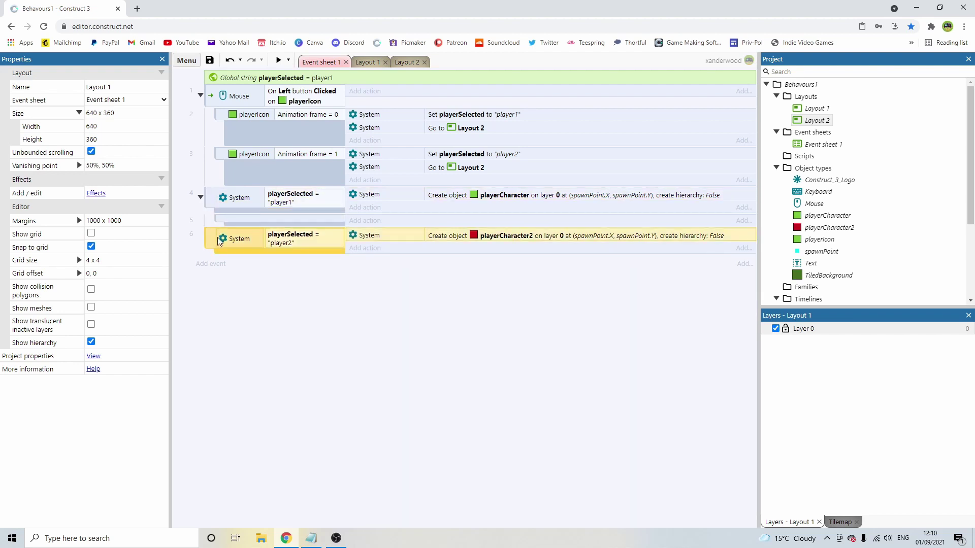
{"action": "key", "text": "b"}
{"action": "double_click", "coordinate": [272, 220]}
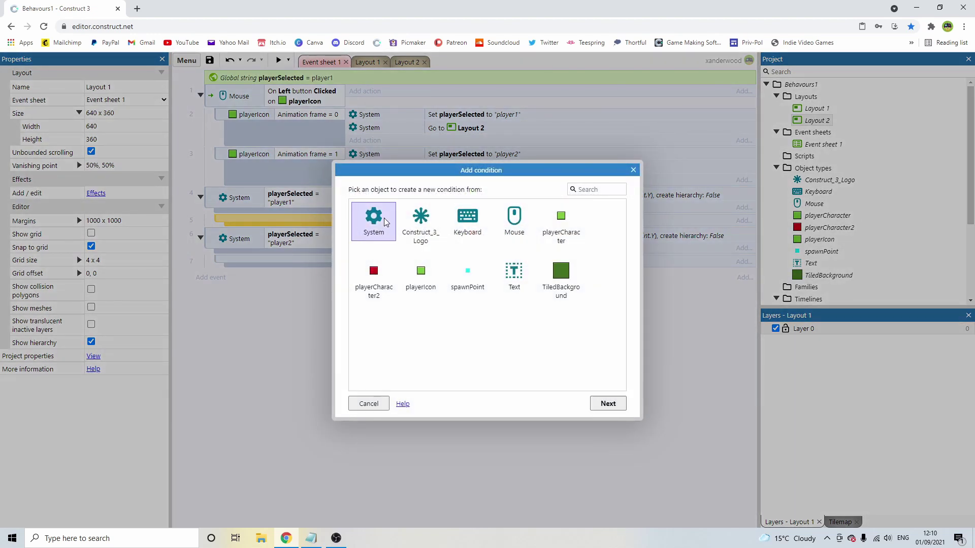
{"action": "double_click", "coordinate": [384, 222]}
{"action": "scroll", "coordinate": [416, 330], "scroll_direction": "down", "scroll_amount": 5}
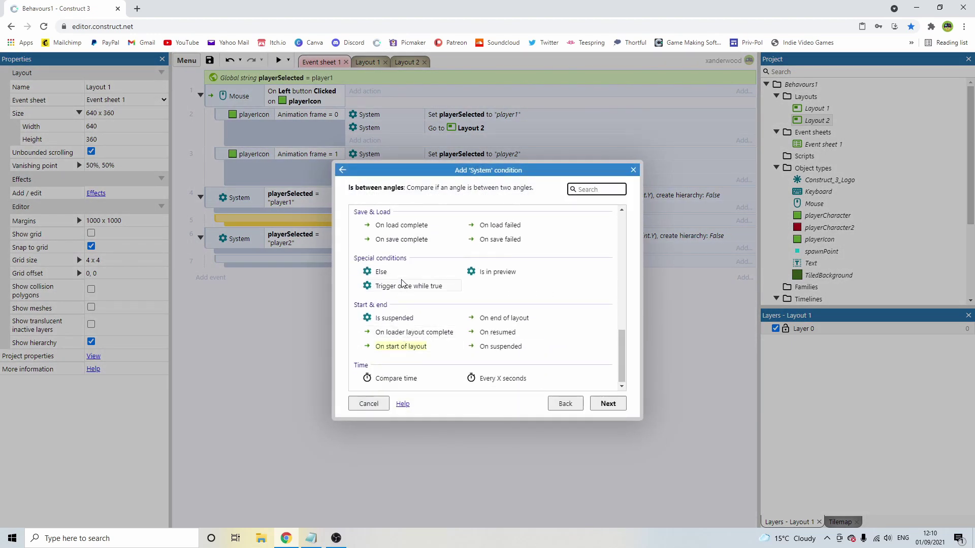
{"action": "double_click", "coordinate": [404, 285]}
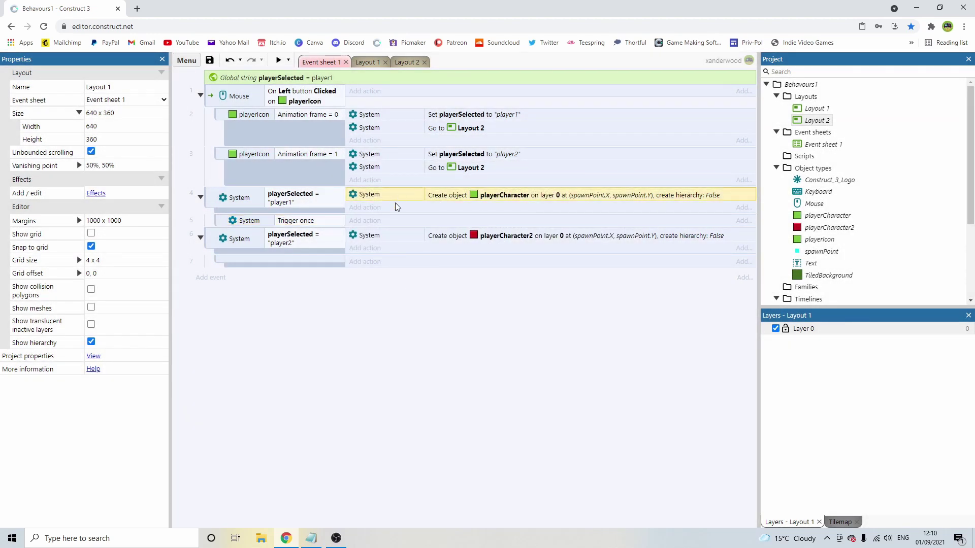
{"action": "left_click_drag", "start_coordinate": [397, 212], "coordinate": [396, 220]}
Copy Trigger once into the player2 sub-event and move the create playerCharacter2 action into it
{"action": "left_click", "coordinate": [289, 221]}
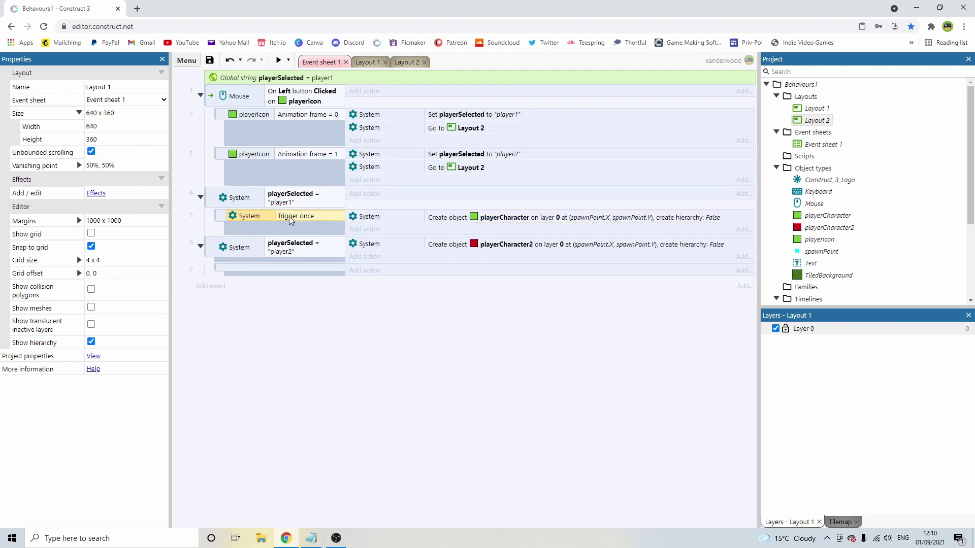
{"action": "left_click_drag", "start_coordinate": [297, 220], "coordinate": [303, 276], "text": "ctrl"}
{"action": "left_click", "coordinate": [382, 247]}
{"action": "left_click_drag", "start_coordinate": [383, 248], "coordinate": [386, 272], "text": "ctrl"}
{"action": "key", "text": "Delete"}
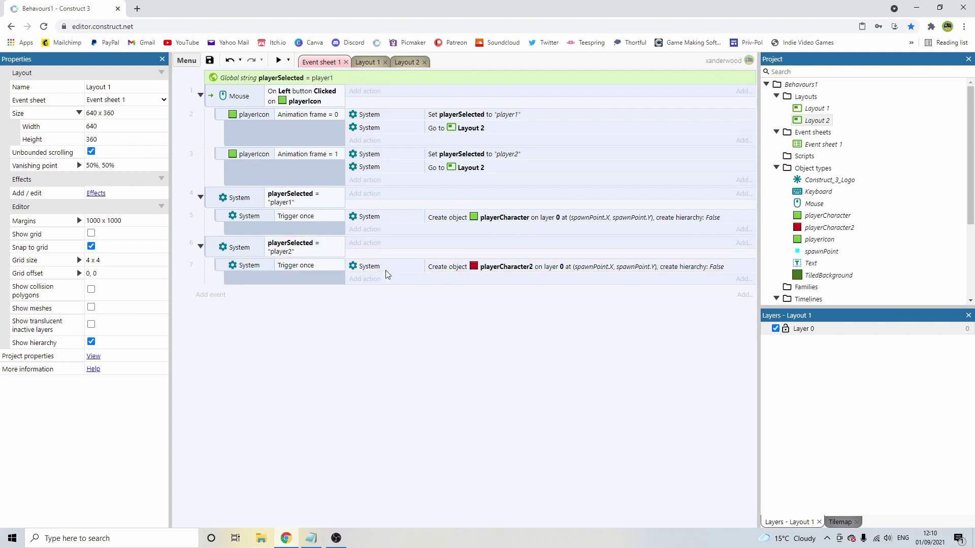
{"action": "left_click", "coordinate": [255, 198]}
{"action": "left_click", "coordinate": [293, 218]}
Preview picking green, then restart, pick red, and run and jump with it
{"action": "left_click", "coordinate": [278, 60]}
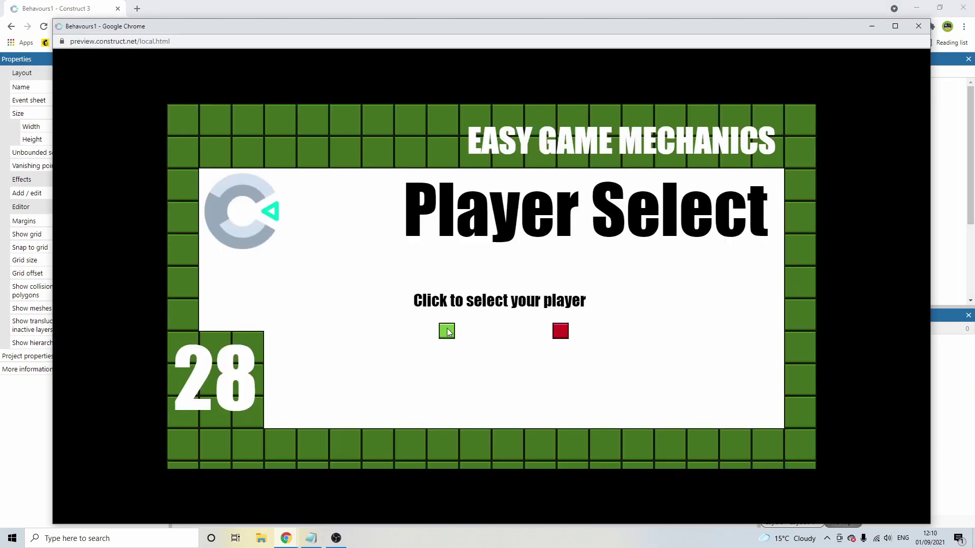
{"action": "left_click", "coordinate": [446, 332]}
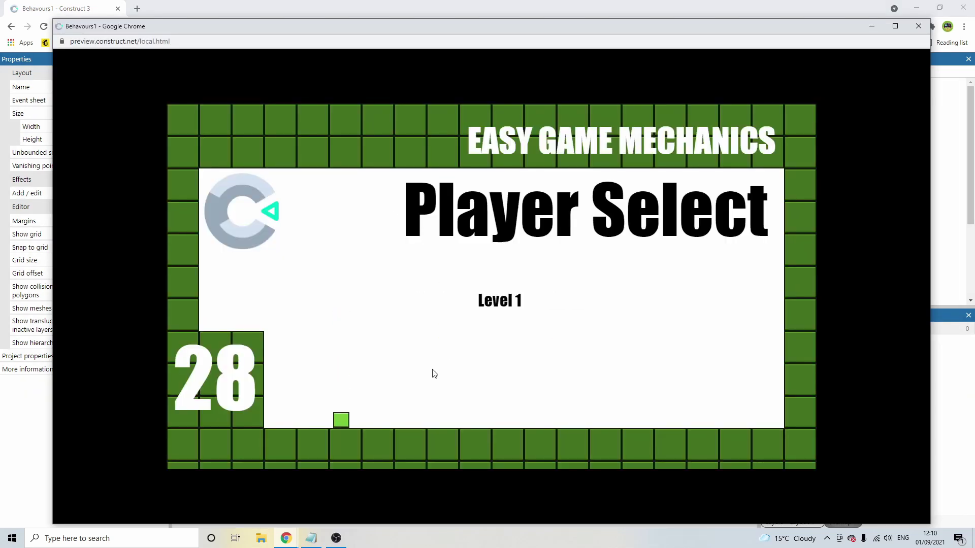
{"action": "key", "text": "F5"}
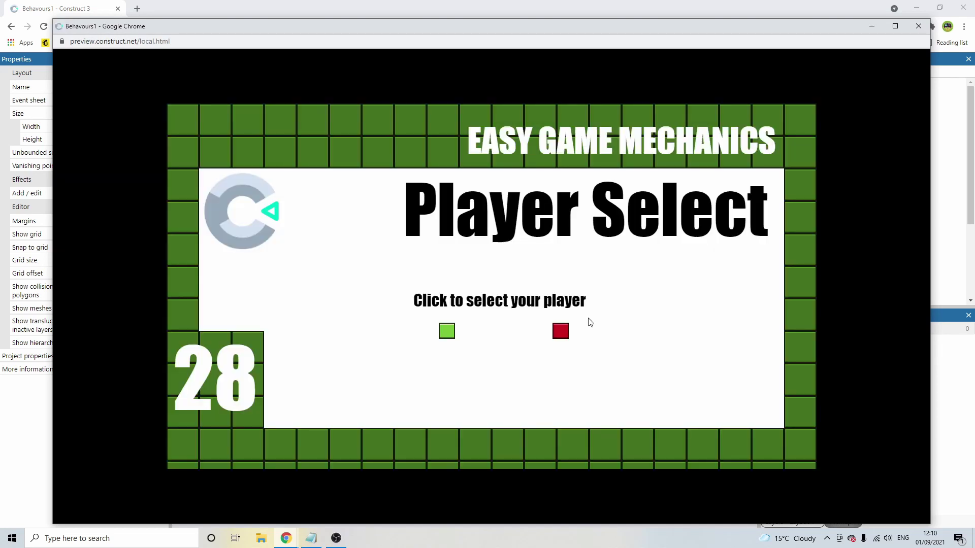
{"action": "left_click", "coordinate": [559, 331]}
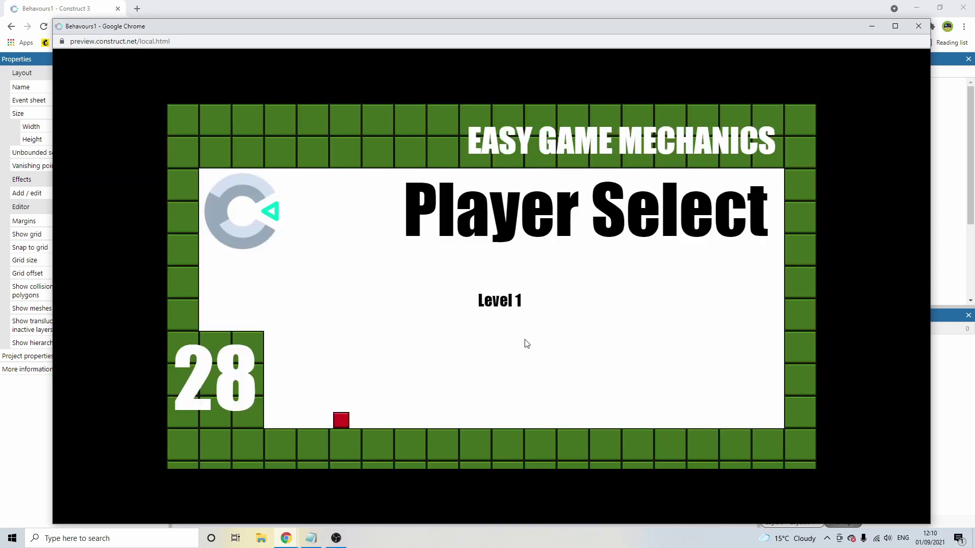
{"action": "key", "text": "Left"}
{"action": "key", "text": "Right"}
{"action": "key", "text": "Up"}
{"action": "key", "text": "Left"}
{"action": "key", "text": "Right"}
Restart the preview, pick the green character, and run and jump it across Level 1
{"action": "key", "text": "F5"}
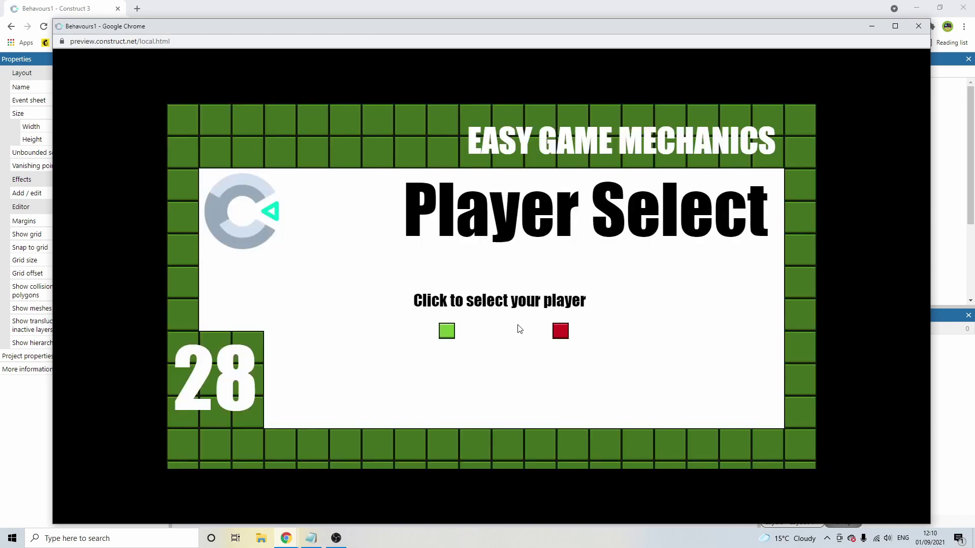
{"action": "left_click", "coordinate": [450, 331]}
{"action": "key", "text": "Up"}
{"action": "key", "text": "Right"}
{"action": "key", "text": "Left"}
{"action": "key", "text": "Right"}
{"action": "key", "text": "Right"}
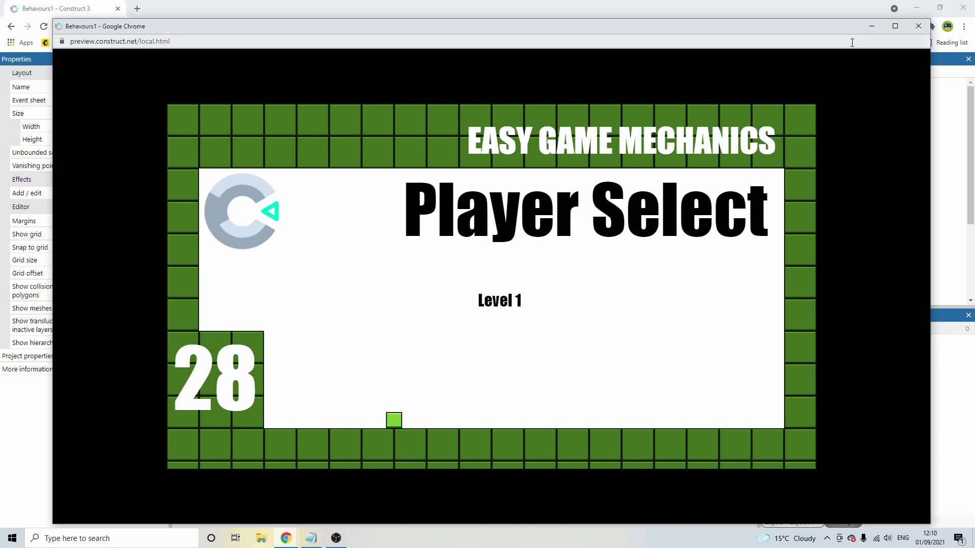
{"action": "key", "text": "Right"}
{"action": "key", "text": "Up"}
{"action": "key", "text": "Left"}
{"action": "key", "text": "Up"}
{"action": "key", "text": "Left"}
{"action": "key", "text": "Up"}
{"action": "key", "text": "Left"}
{"action": "key", "text": "Up"}
{"action": "key", "text": "Left"}
{"action": "key", "text": "Right"}
{"action": "key", "text": "Up"}
{"action": "key", "text": "Up"}
{"action": "key", "text": "Left"}
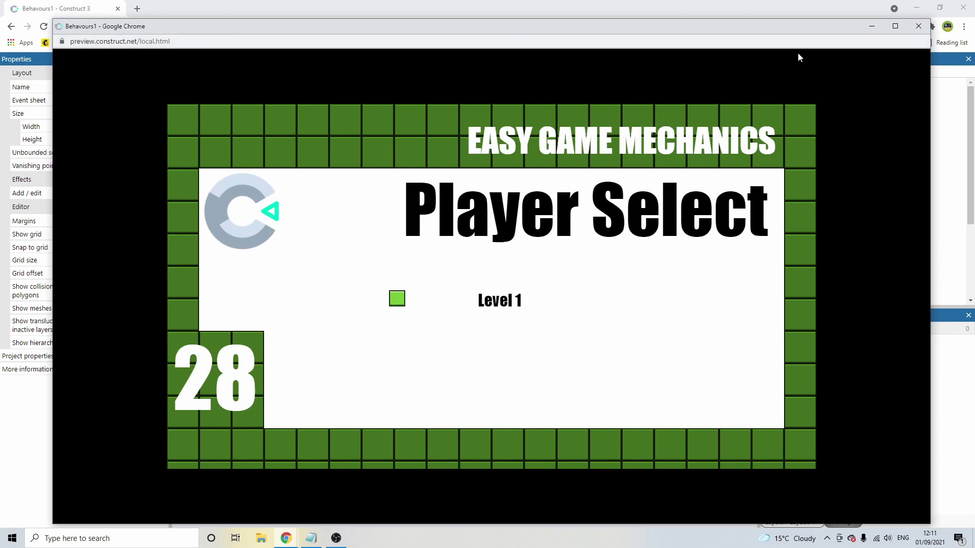
{"action": "key", "text": "Right"}
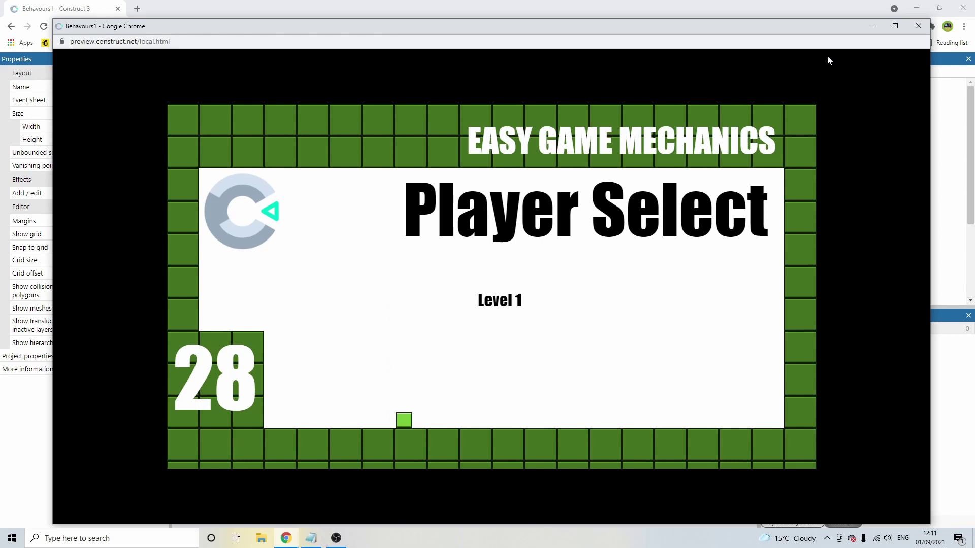